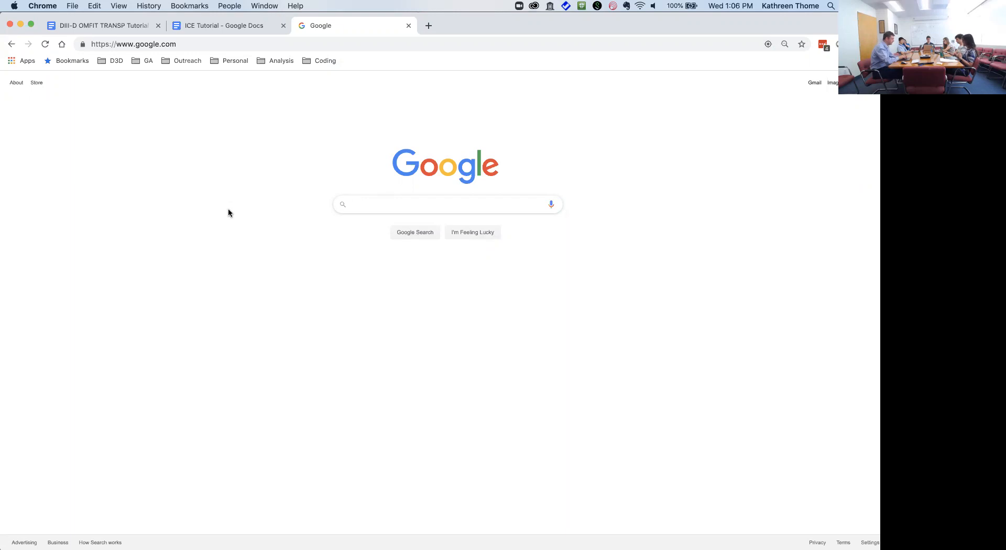
# Step: Switch to the NoMachine remote session and run the shot 172010 overview script
pyautogui.moveTo(162, 545)
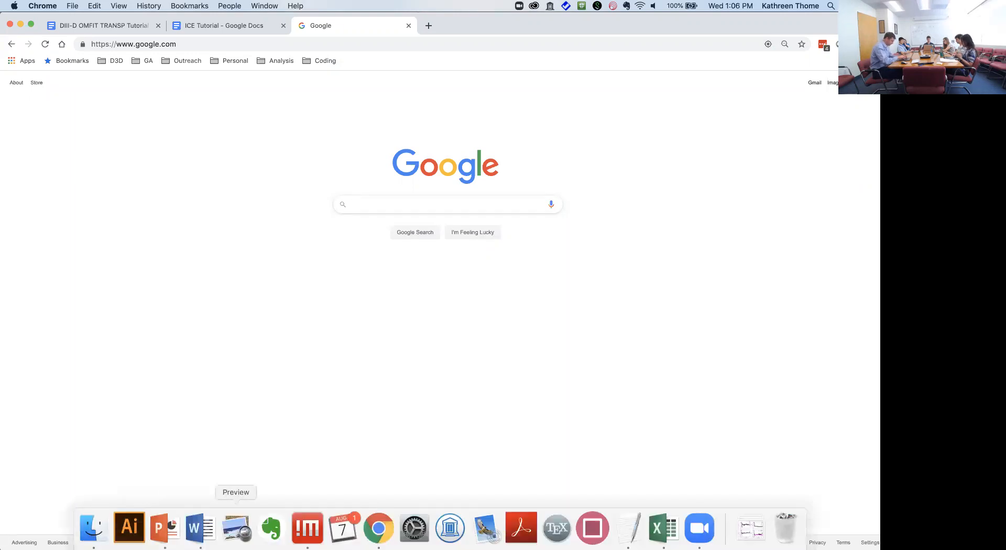
pyautogui.click(307, 528)
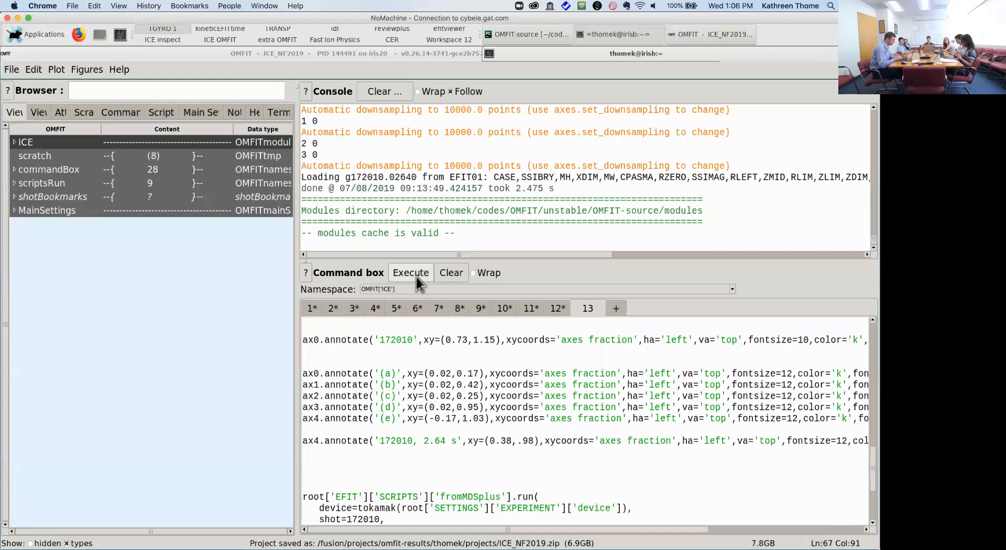
pyautogui.click(416, 277)
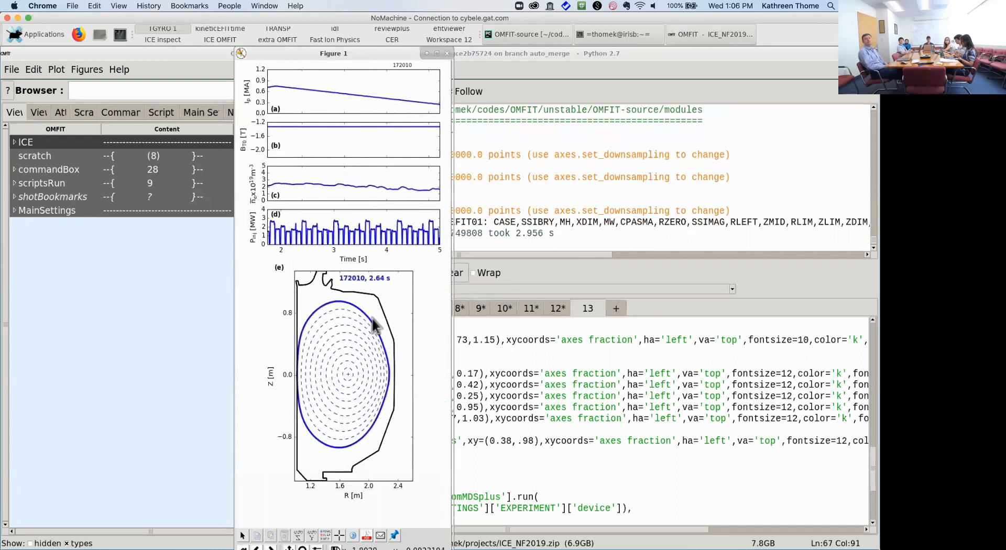
# Step: Narrow the shot 172010 overview figure window to uncover the console, then return to Chrome
pyautogui.moveTo(451, 330); pyautogui.dragTo(505, 334)
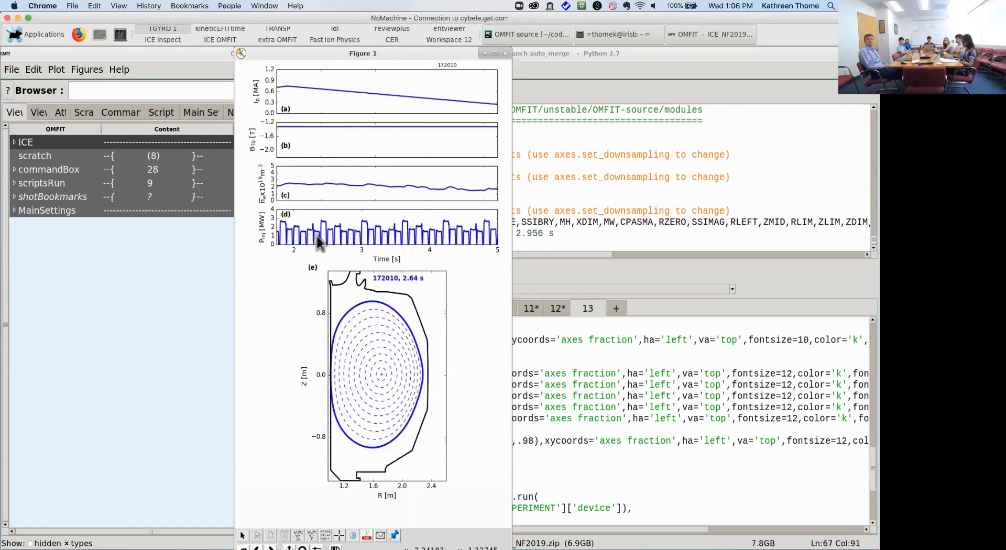
pyautogui.moveTo(307, 540)
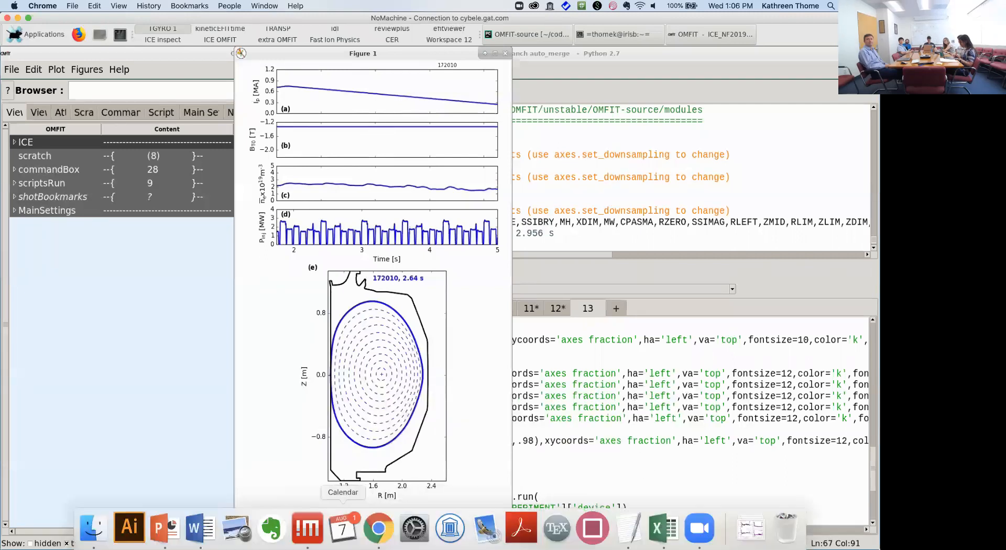
pyautogui.click(379, 528)
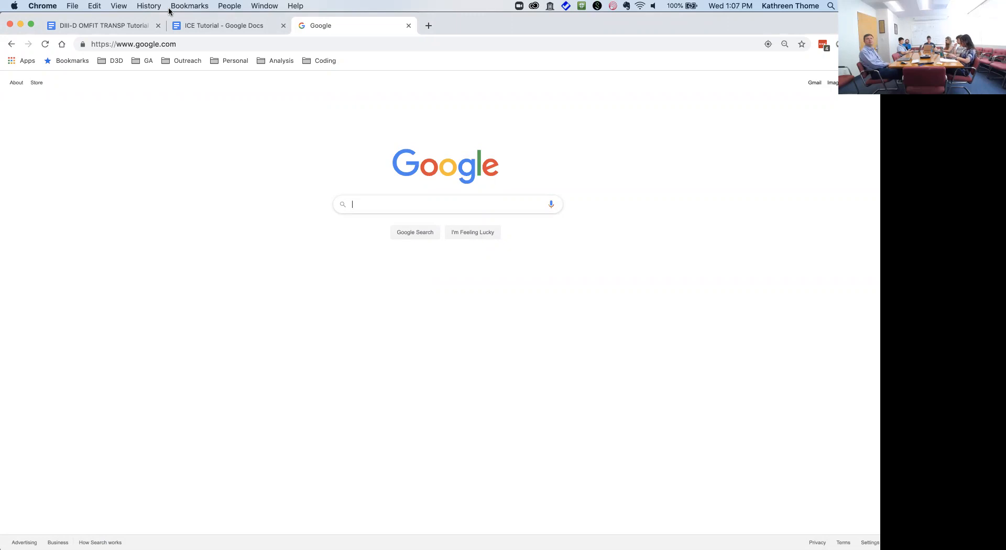
# Step: Search 'omfit transp', open the TRANSP — OMFIT page, and open its DIII-D tutorial Google Doc
pyautogui.write('omfit ')
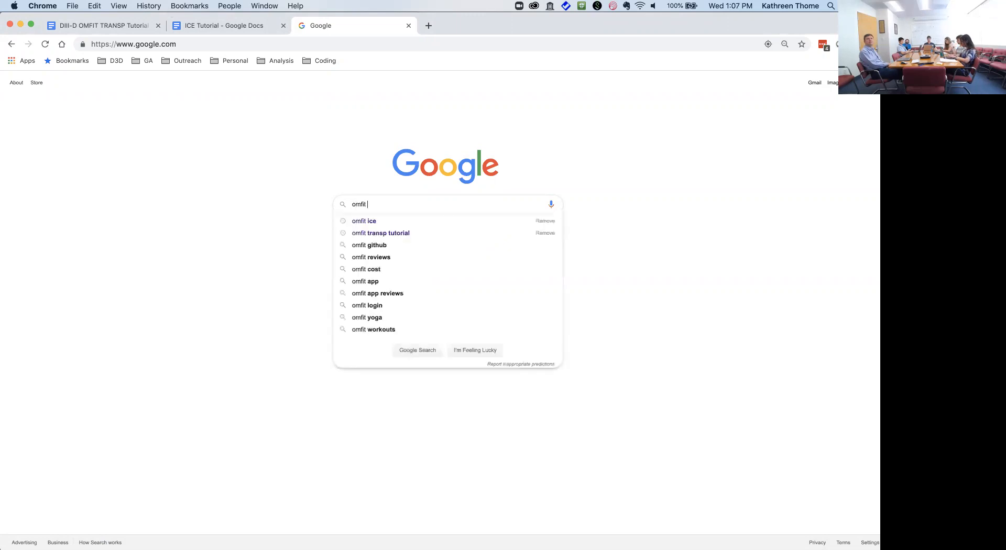
pyautogui.write('transp')
pyautogui.press('Return')
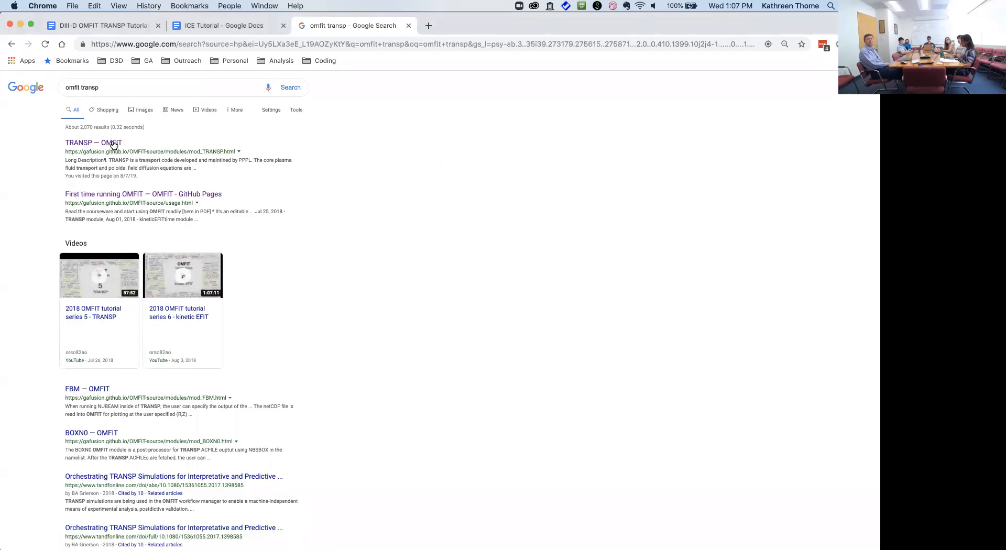
pyautogui.click(114, 144)
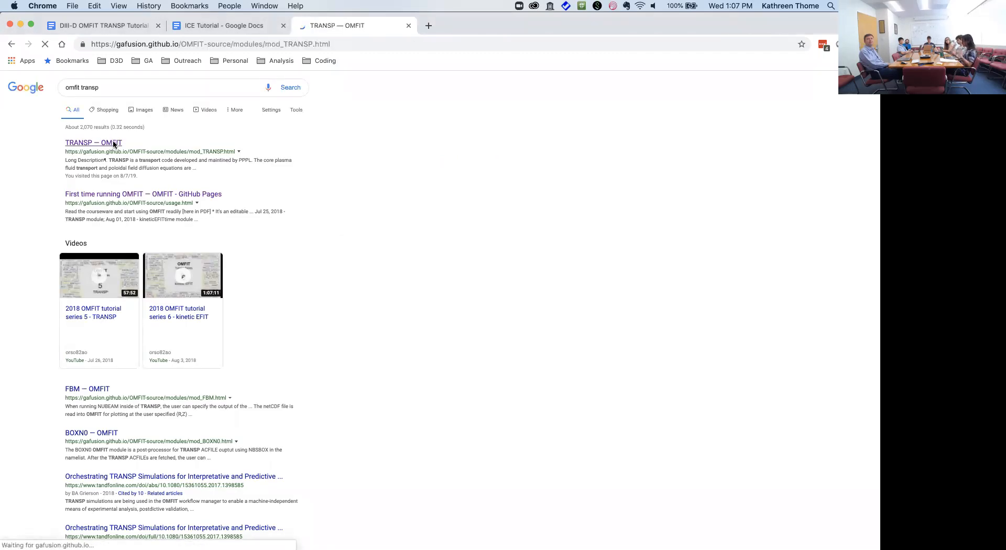
pyautogui.scroll(-10, 168, 231)
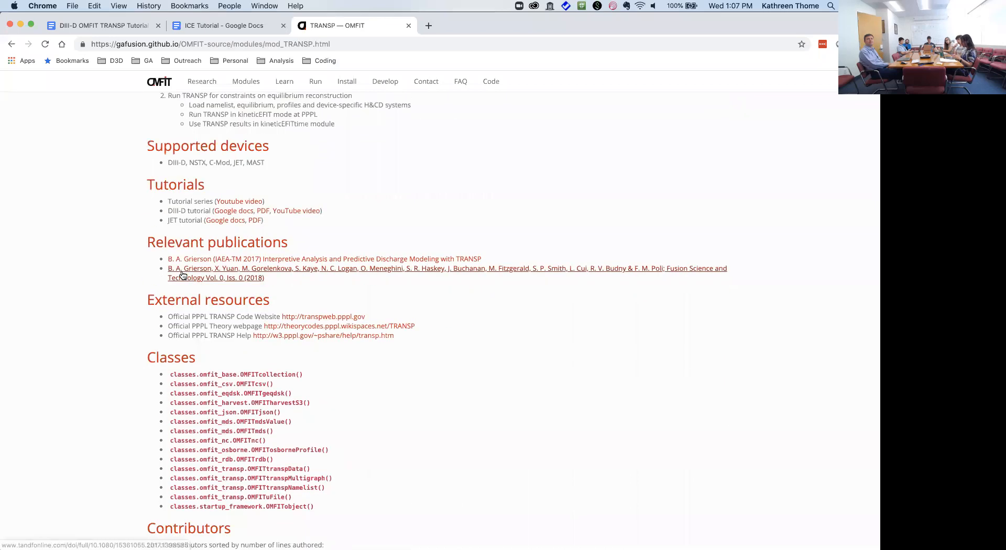
pyautogui.click(227, 216)
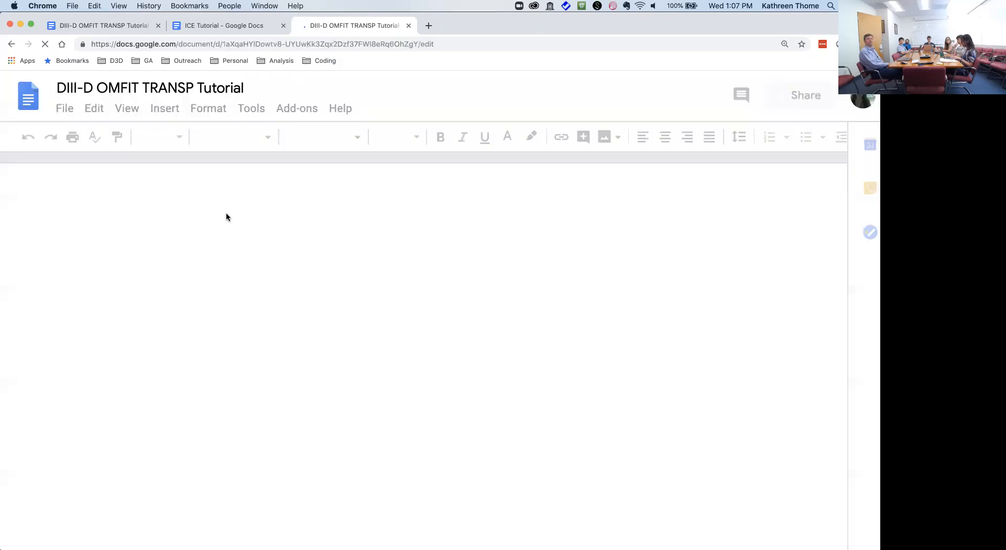
# Step: Jump via the outline to 'ACFILES for Fast-ion analysis', then go back to the NoMachine session
pyautogui.scroll(-5, 330, 287)
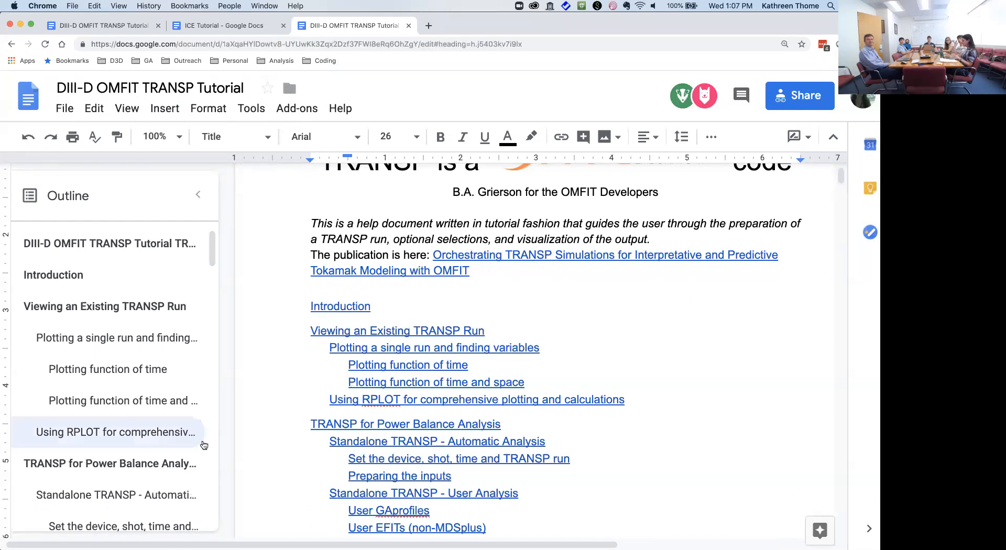
pyautogui.scroll(-5, 173, 346)
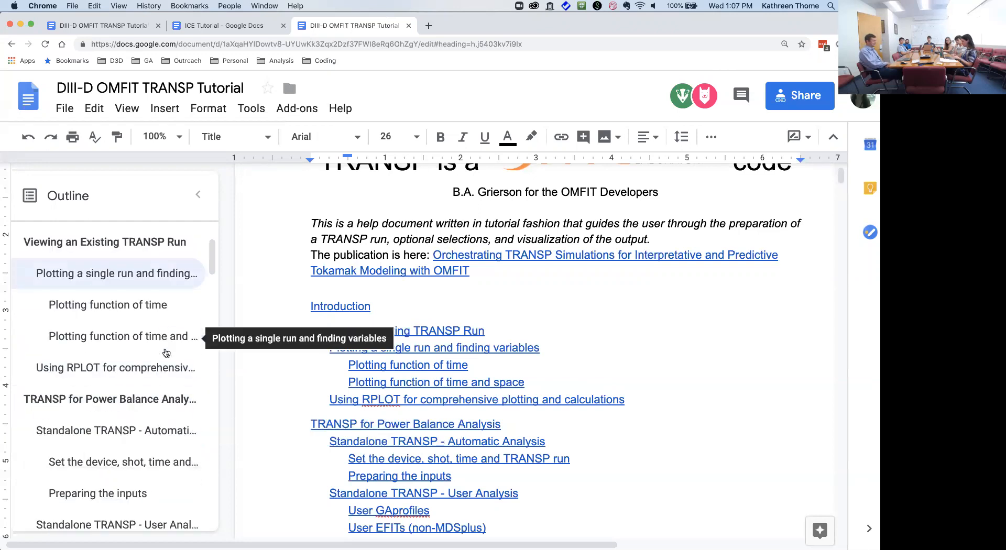
pyautogui.scroll(-2, 166, 353)
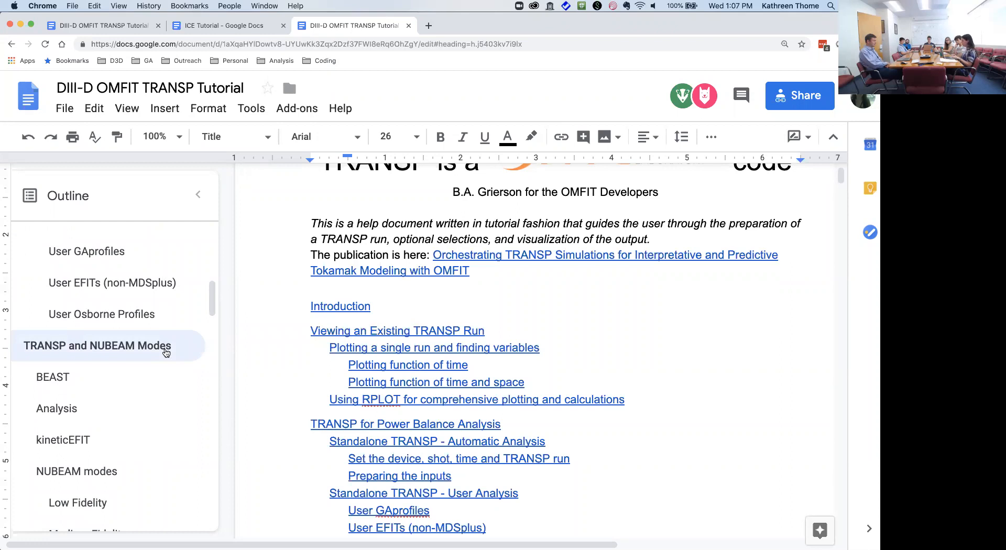
pyautogui.scroll(-6, 166, 352)
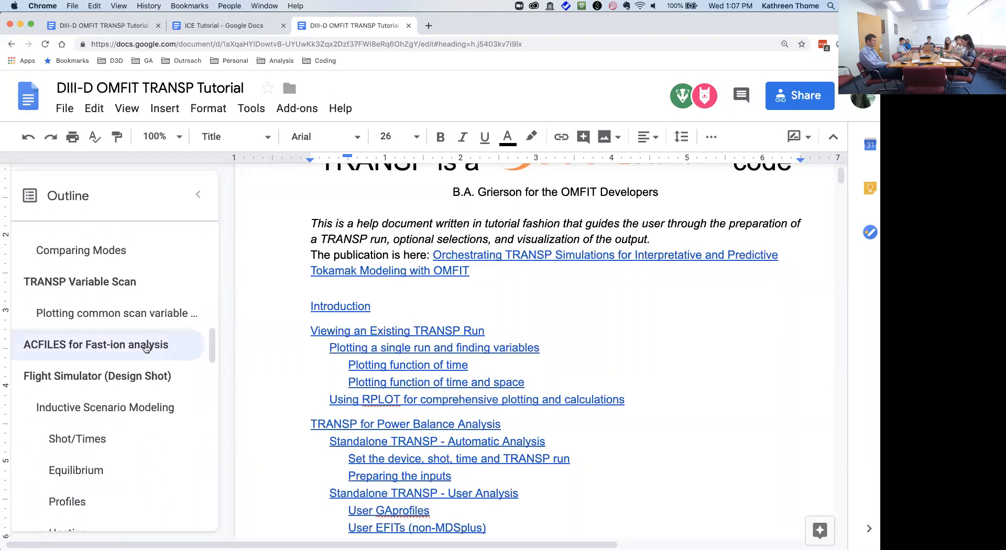
pyautogui.click(146, 348)
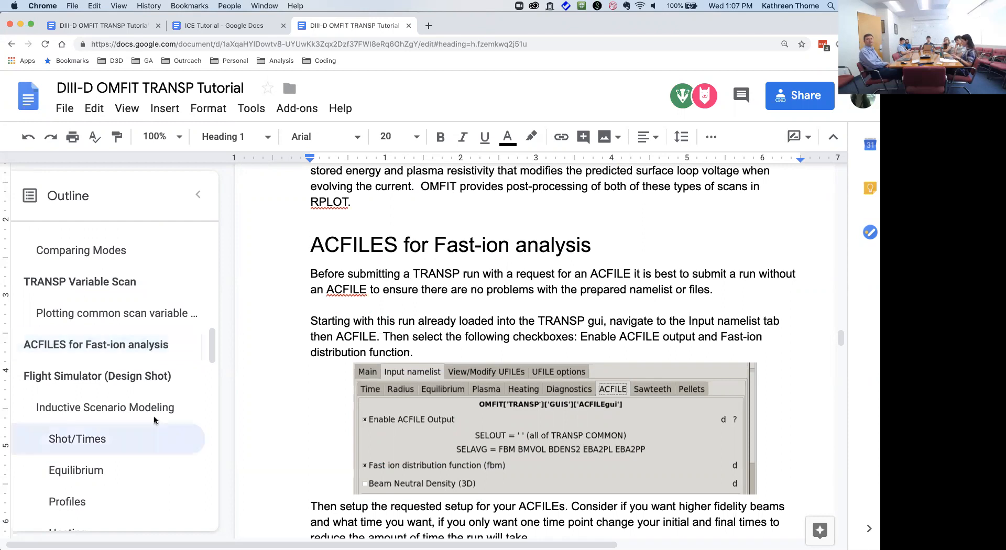
pyautogui.click(317, 535)
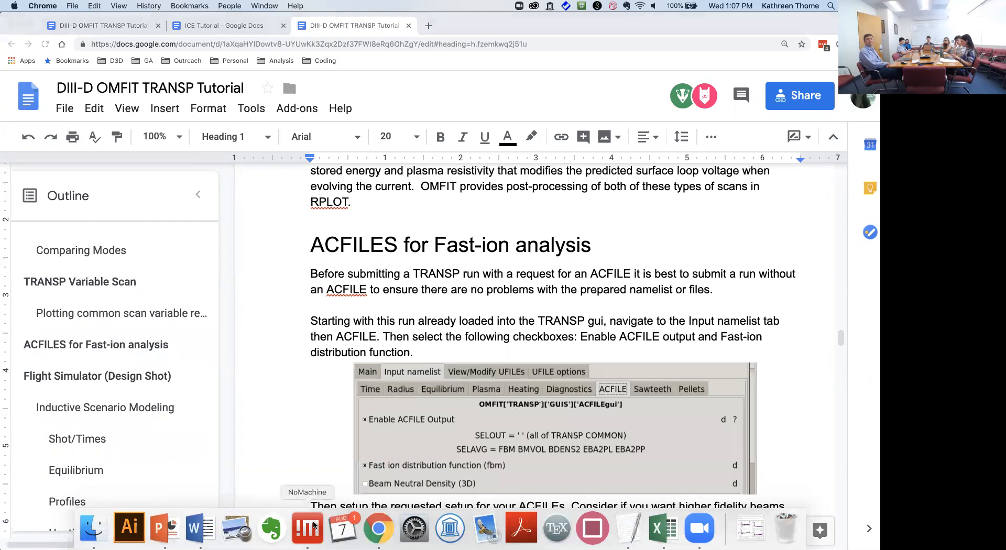
# Step: Launch the unstable OMFIT build from the ICE OMFIT workspace terminal and continue past its welcome screen
pyautogui.click(220, 36)
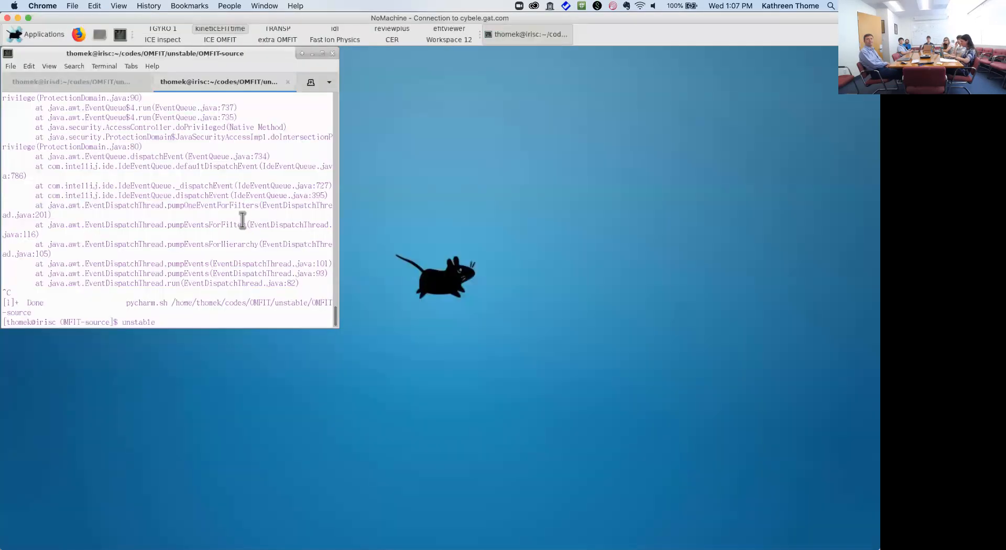
pyautogui.press('Return')
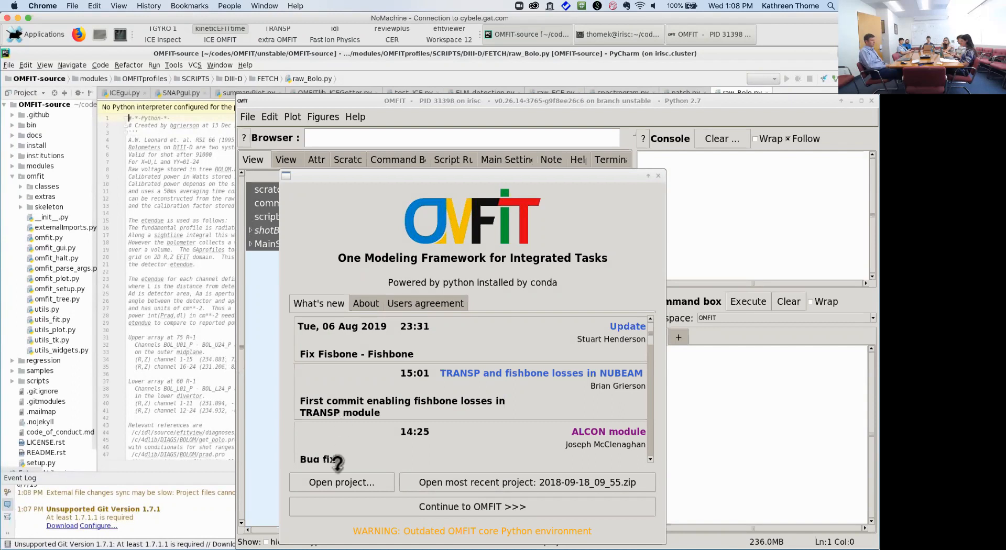
pyautogui.click(395, 507)
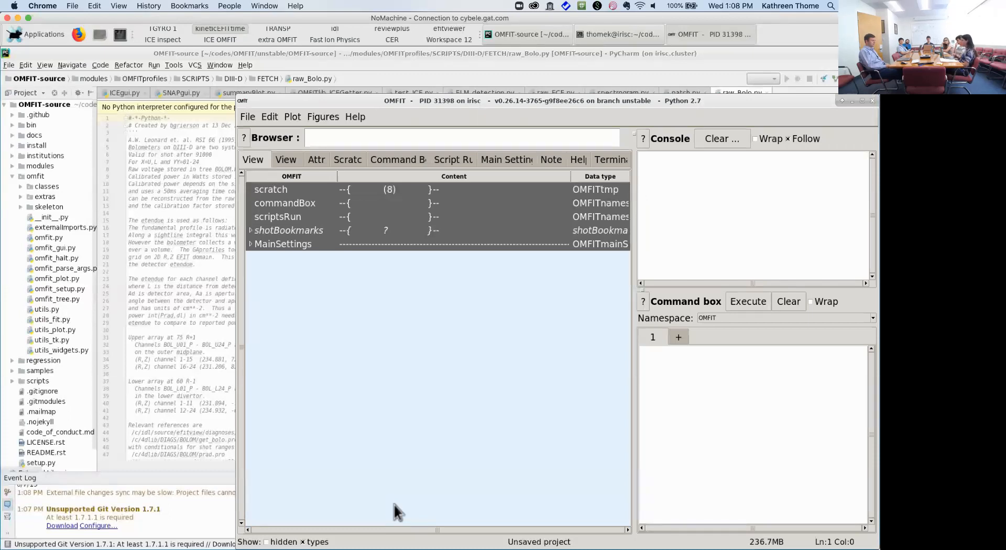
# Step: Import the TRANSP module via File > Import module..., filtering the list by 'trans'
pyautogui.click(248, 117)
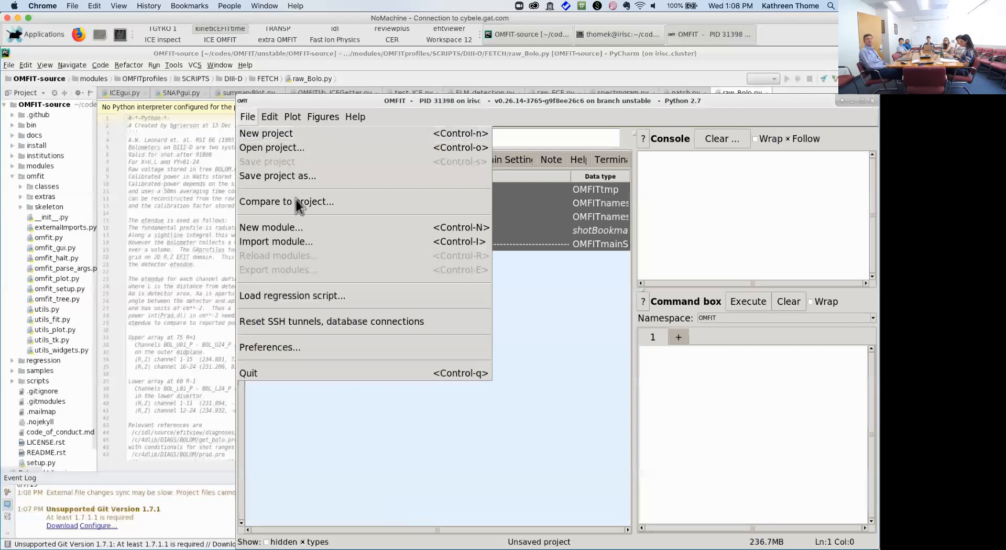
pyautogui.click(300, 241)
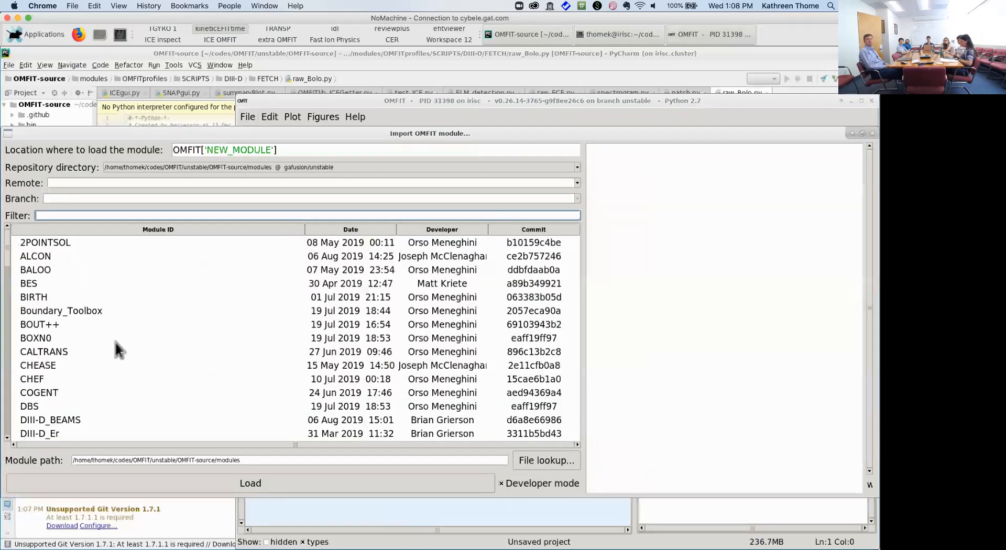
pyautogui.write('trans')
pyautogui.doubleClick(55, 259)
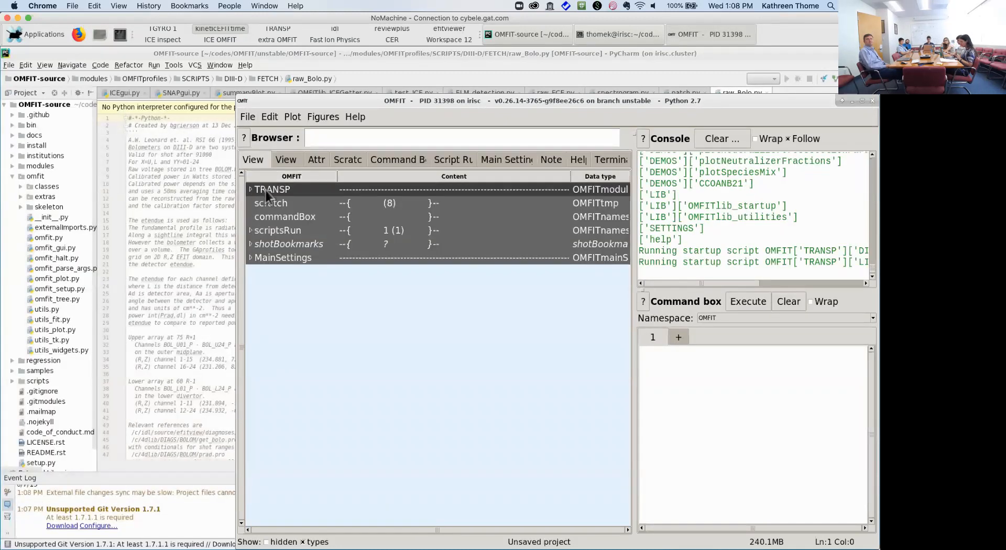
# Step: Open the TRANSP GUI, change Shot from 166357 to 172010, and move both windows up-left
pyautogui.click(266, 190)
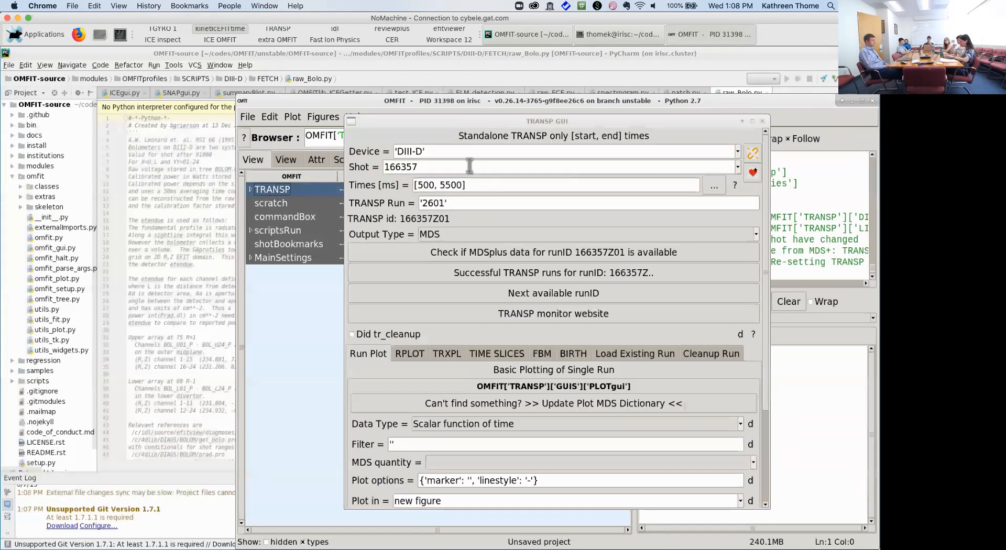
pyautogui.moveTo(469, 166); pyautogui.dragTo(276, 140)
pyautogui.write('172010')
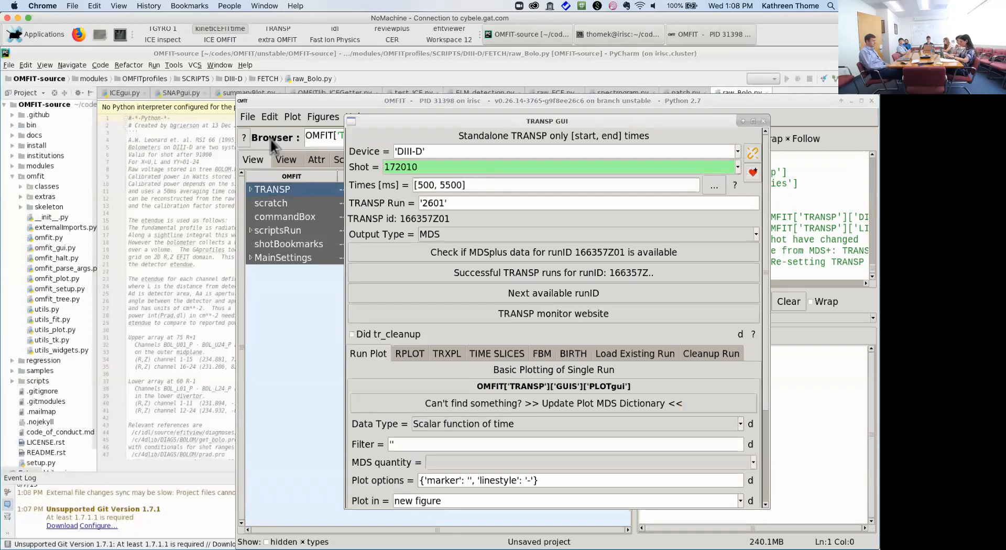
pyautogui.press('Return')
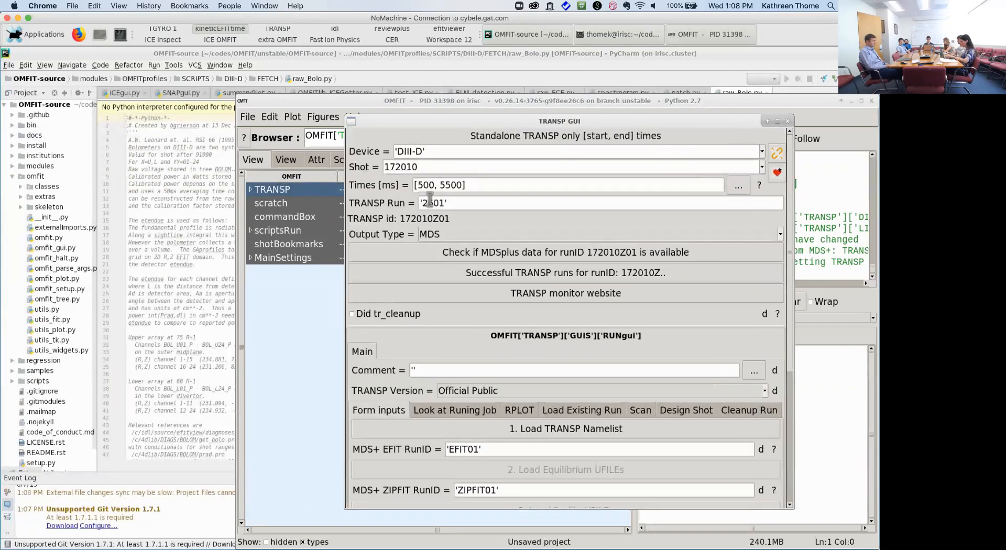
pyautogui.moveTo(508, 104); pyautogui.dragTo(338, 58)
pyautogui.moveTo(539, 119); pyautogui.dragTo(377, 58)
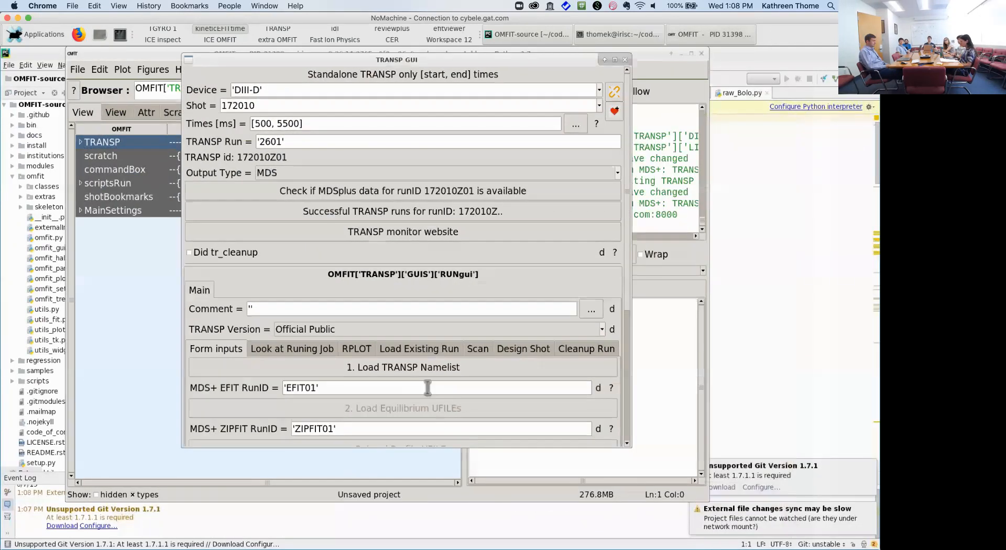
pyautogui.click(426, 354)
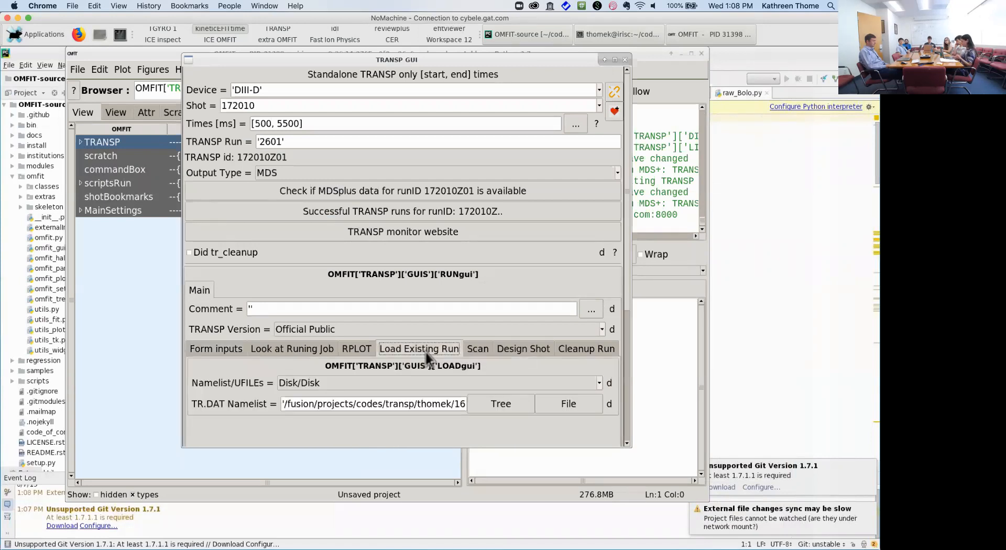
pyautogui.click(570, 410)
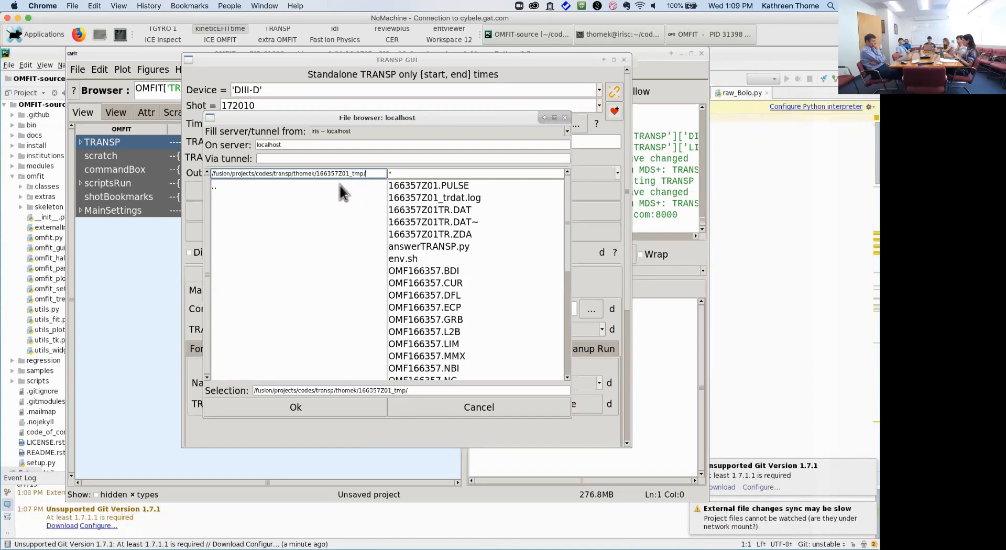
pyautogui.click(223, 187)
pyautogui.doubleClick(223, 188)
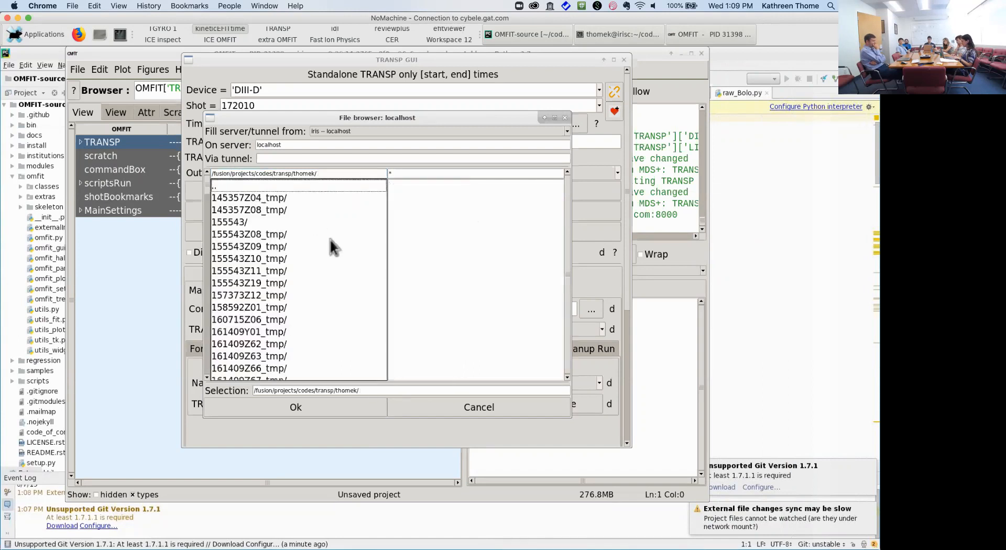
pyautogui.moveTo(206, 188); pyautogui.dragTo(222, 325)
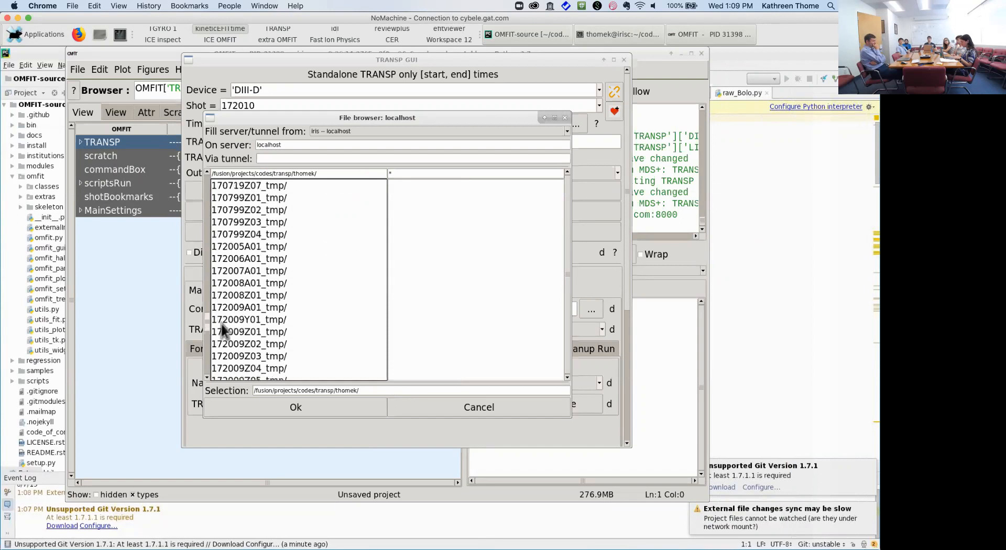
pyautogui.click(241, 367)
pyautogui.press('Down')
pyautogui.press('Down')
pyautogui.press('Down')
pyautogui.press('Down')
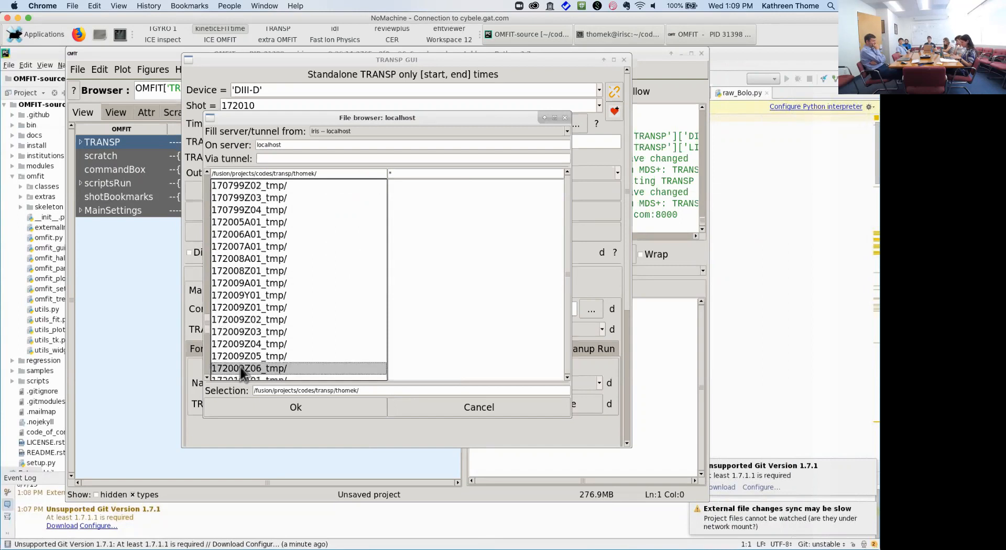
pyautogui.click(257, 357)
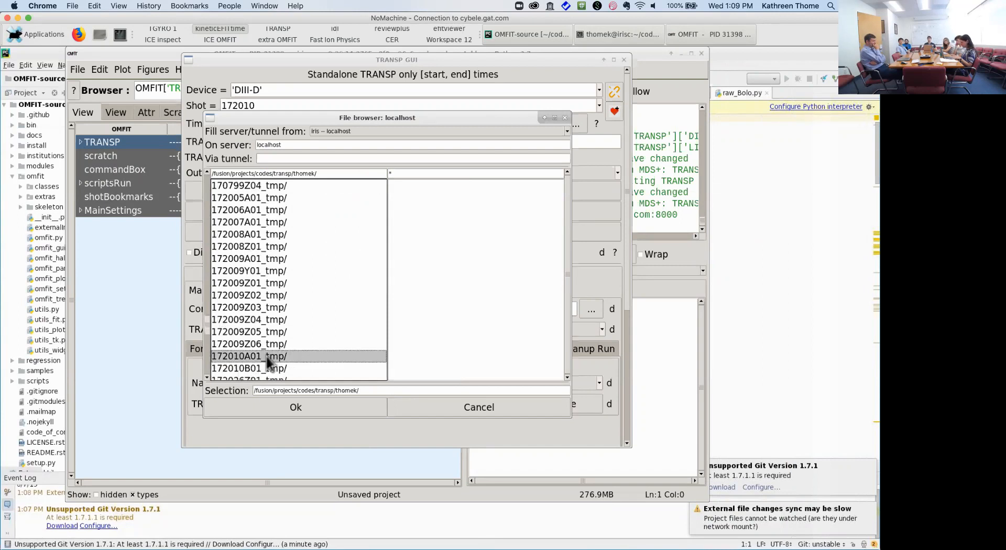
pyautogui.doubleClick(266, 357)
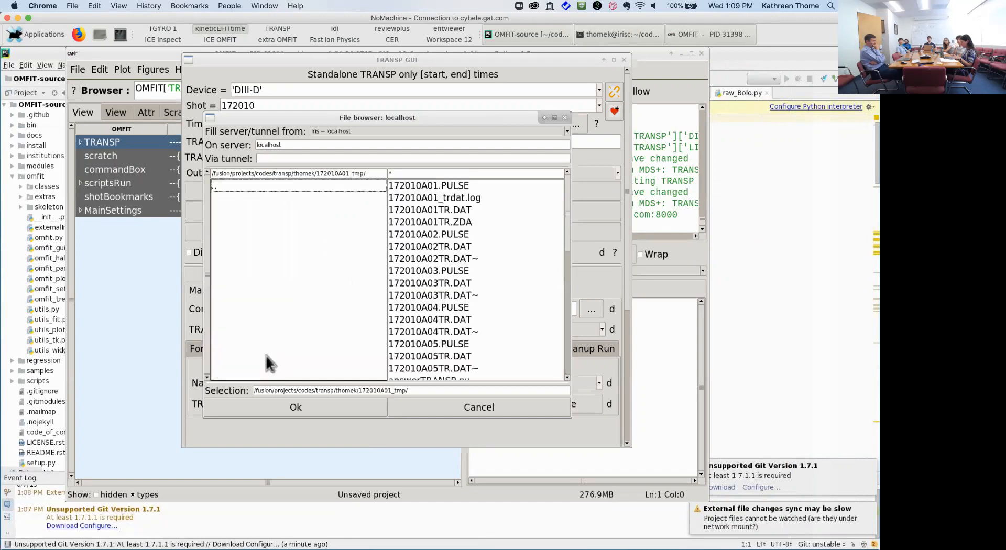
pyautogui.doubleClick(457, 210)
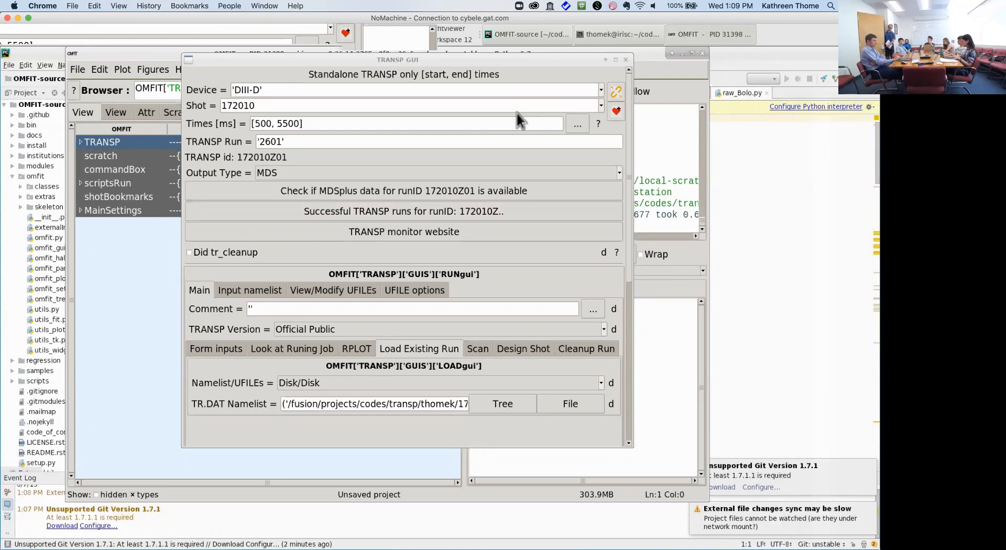
# Step: In the ACFILE input namelist settings, enable ACFILE output and the fbm fast-ion distribution
pyautogui.click(253, 291)
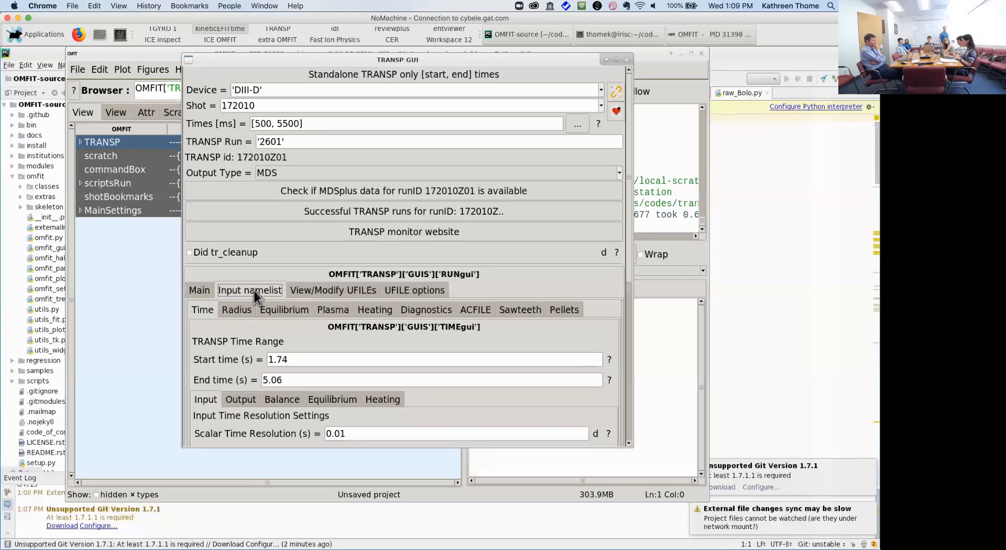
pyautogui.click(479, 312)
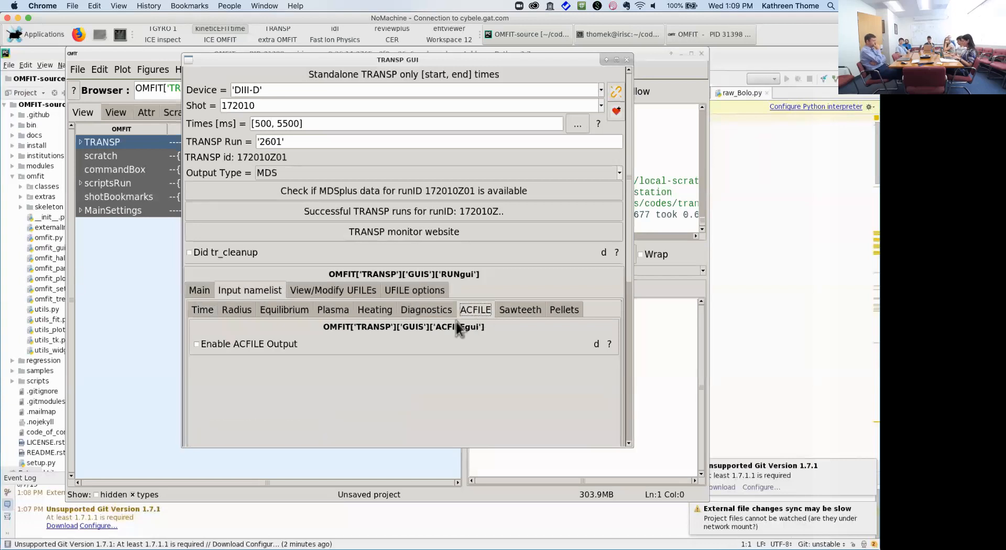
pyautogui.click(244, 347)
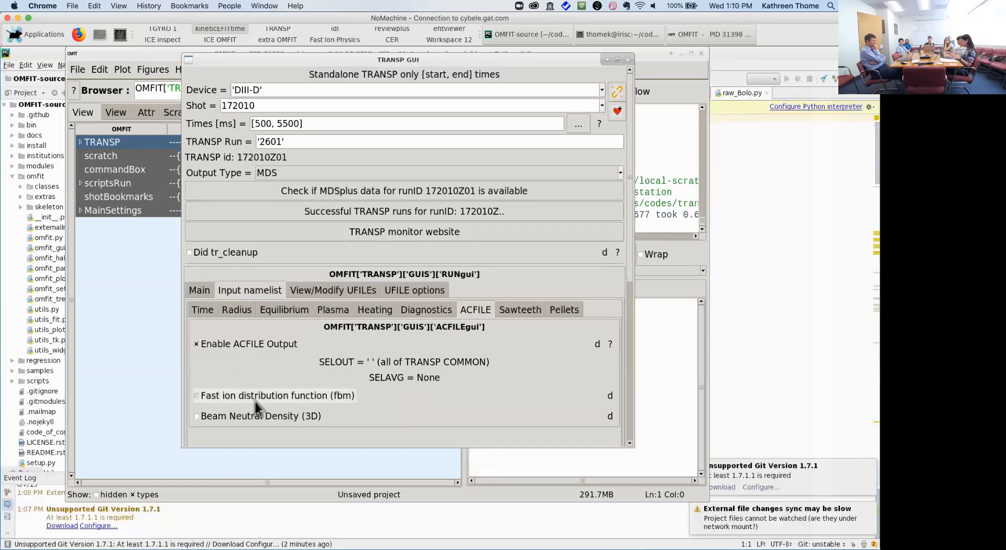
pyautogui.click(256, 402)
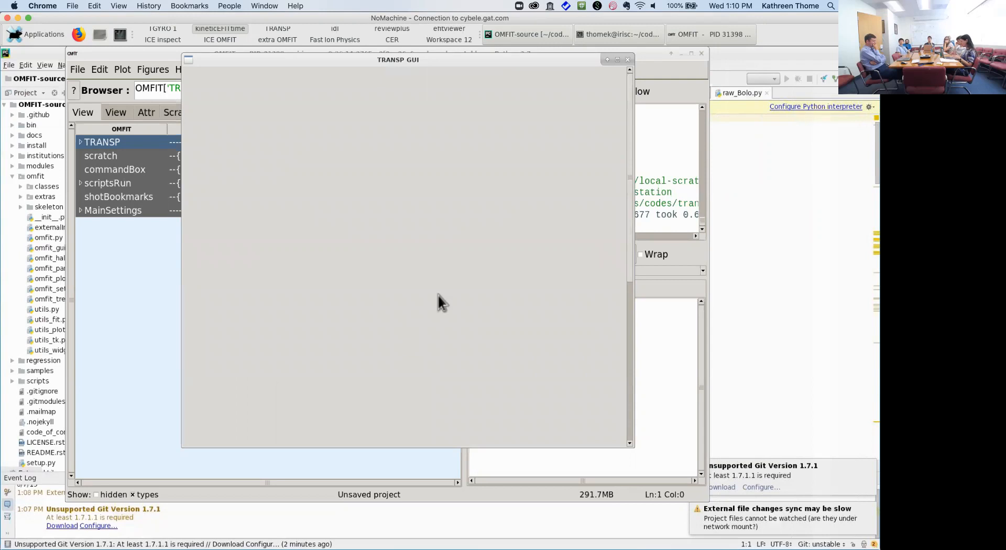
pyautogui.moveTo(630, 260); pyautogui.dragTo(631, 324)
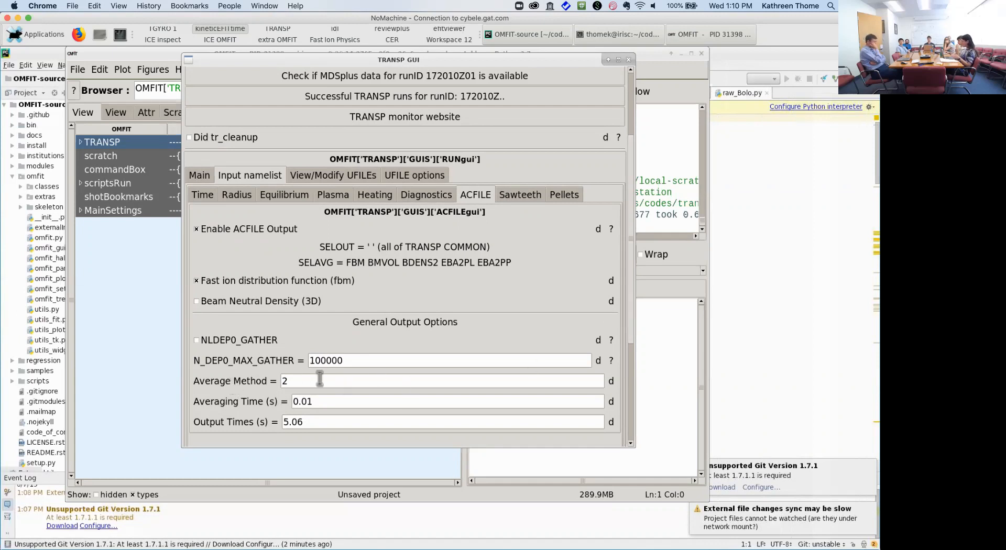
# Step: Set the ACFILE Output Times to 2.68 s and Averaging Time to 0.08 s
pyautogui.doubleClick(282, 381)
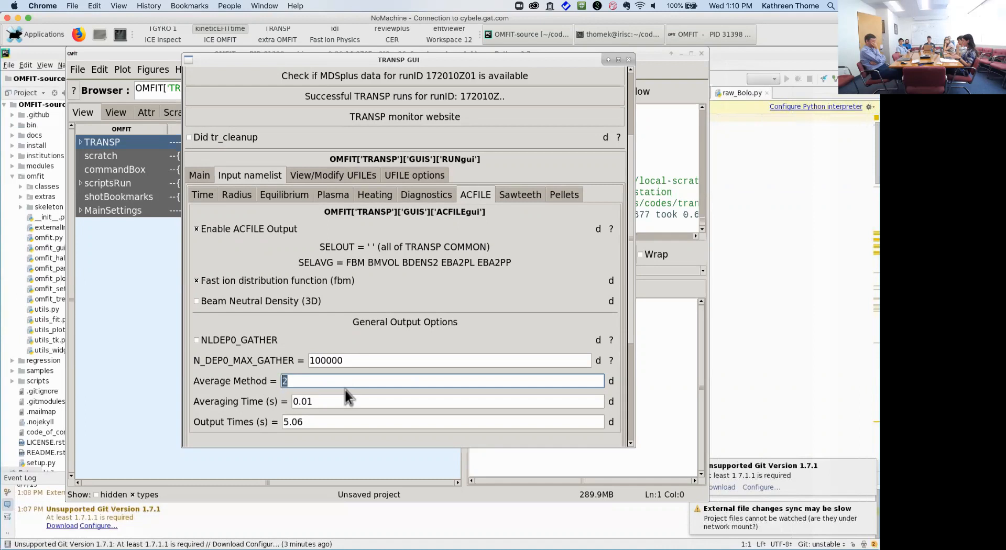
pyautogui.moveTo(309, 421); pyautogui.dragTo(272, 420)
pyautogui.write('2.6')
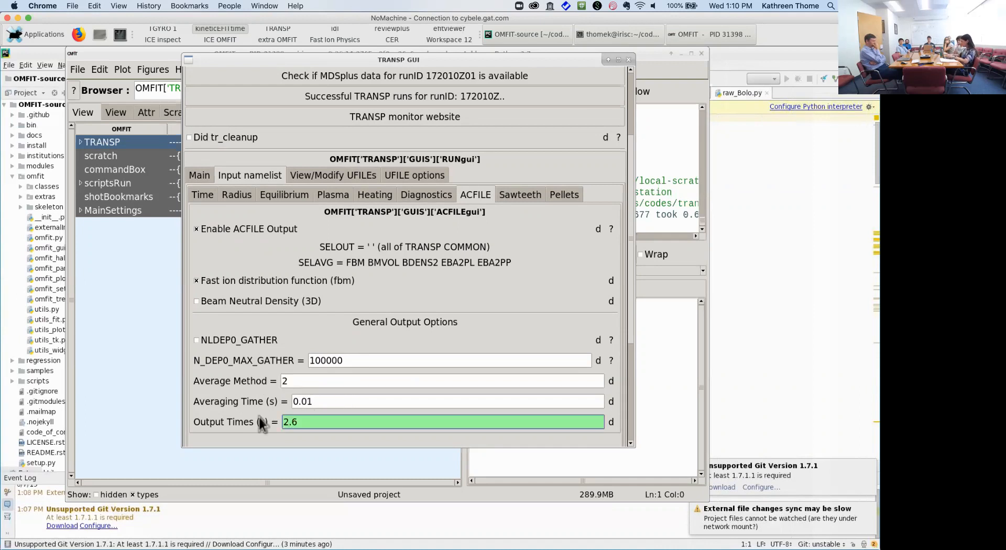
pyautogui.write('8')
pyautogui.press('Return')
pyautogui.click(338, 403)
pyautogui.press('BackSpace')
pyautogui.write('8')
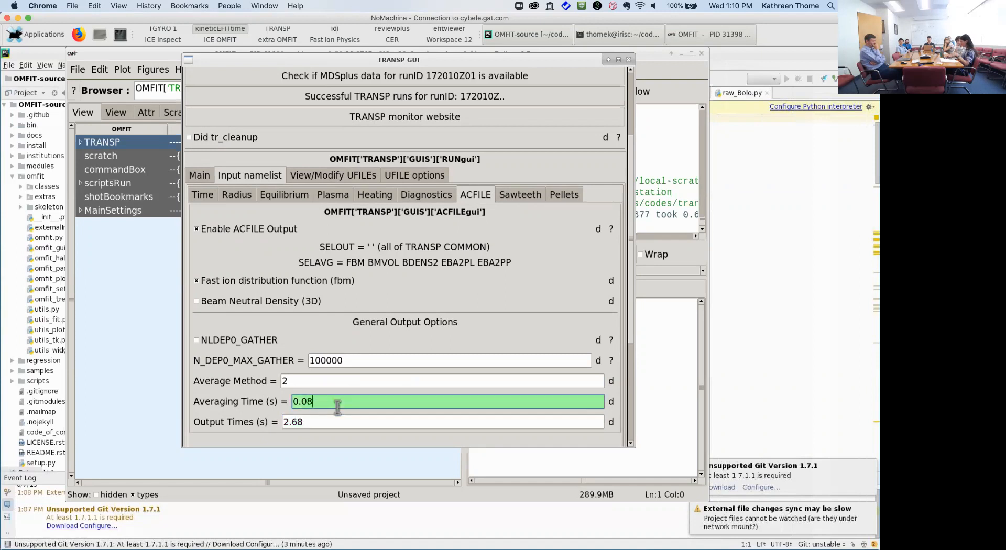
pyautogui.press('Return')
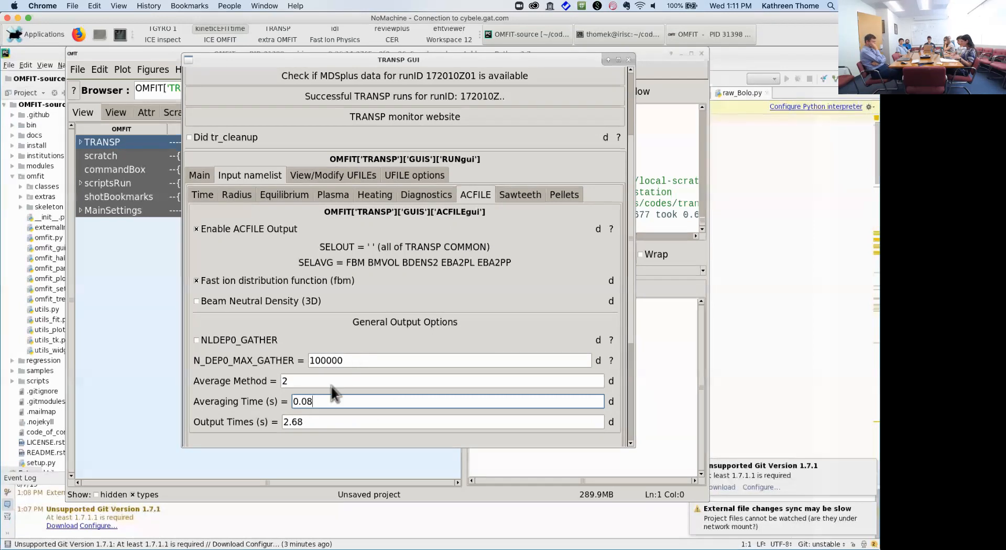
pyautogui.click(213, 196)
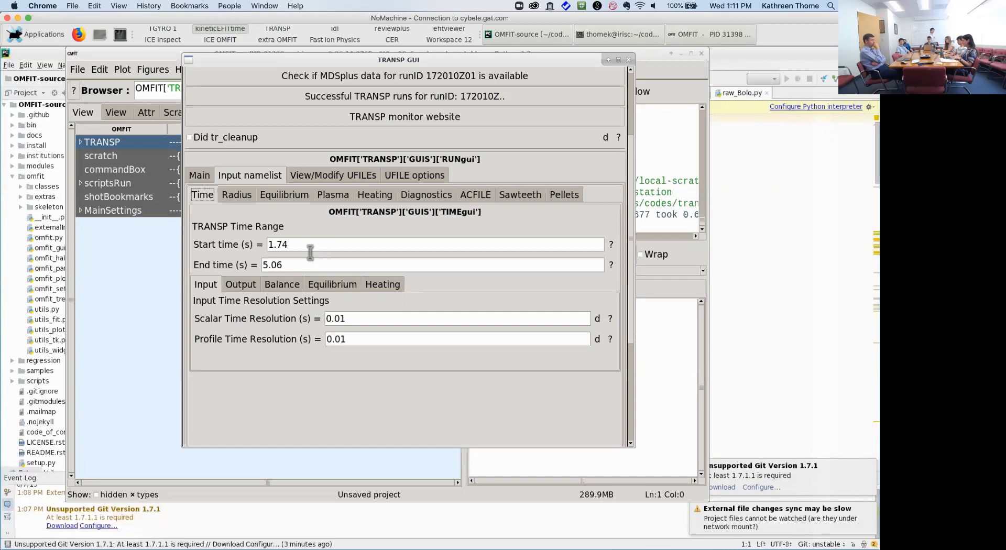
# Step: In the Time sub-tab, replace Start time with 2.3 and End time with 2.69
pyautogui.moveTo(307, 244); pyautogui.dragTo(209, 243)
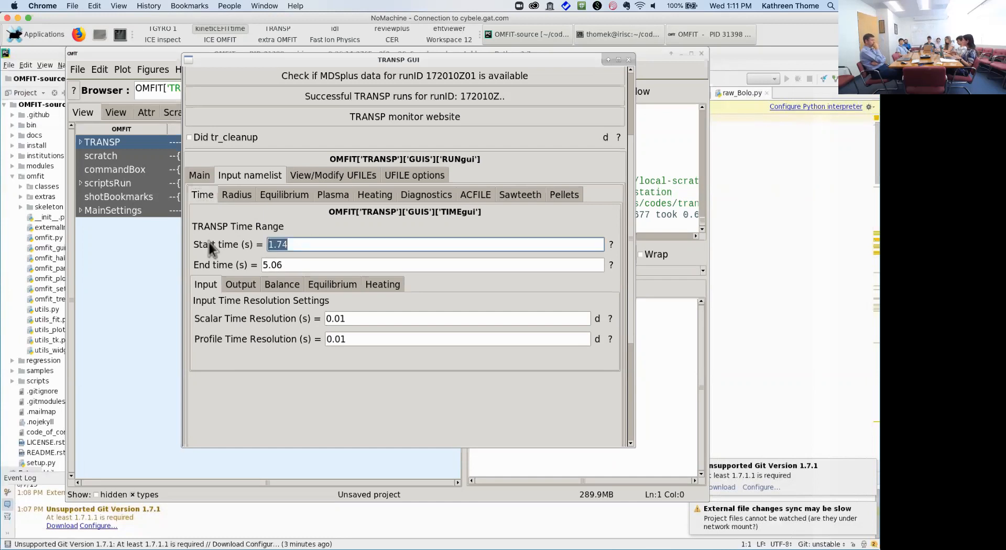
pyautogui.write('2.3')
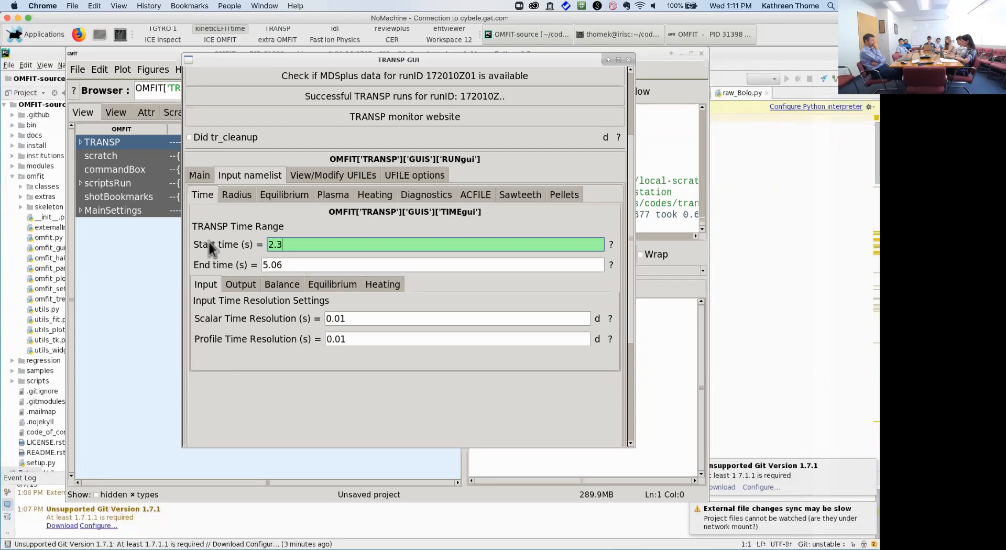
pyautogui.press('Return')
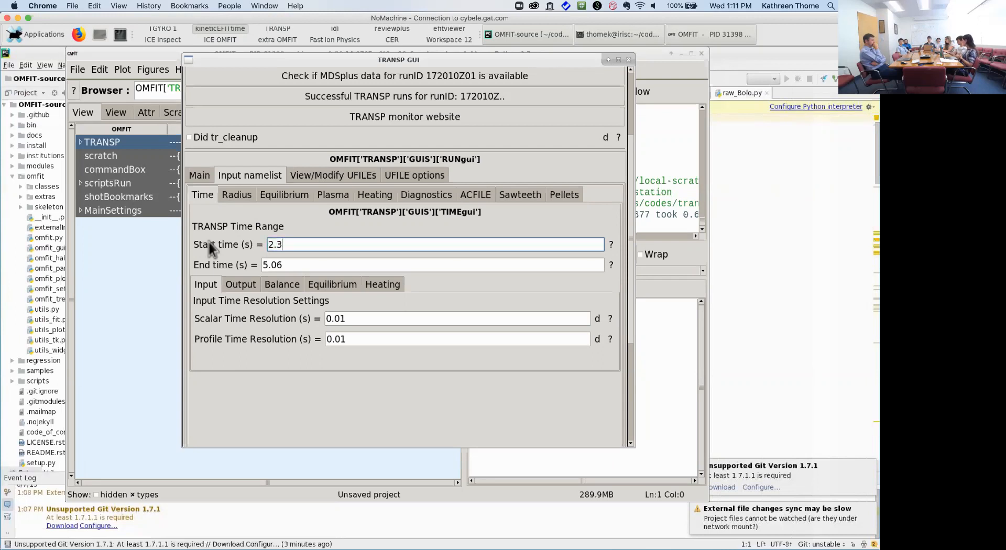
pyautogui.moveTo(296, 265); pyautogui.dragTo(118, 247)
pyautogui.write('2.69')
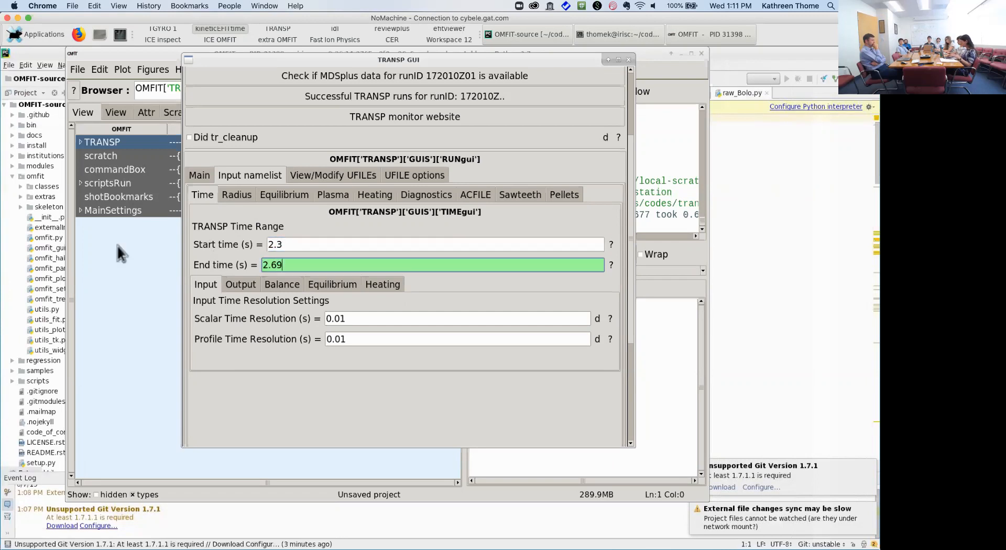
pyautogui.press('Return')
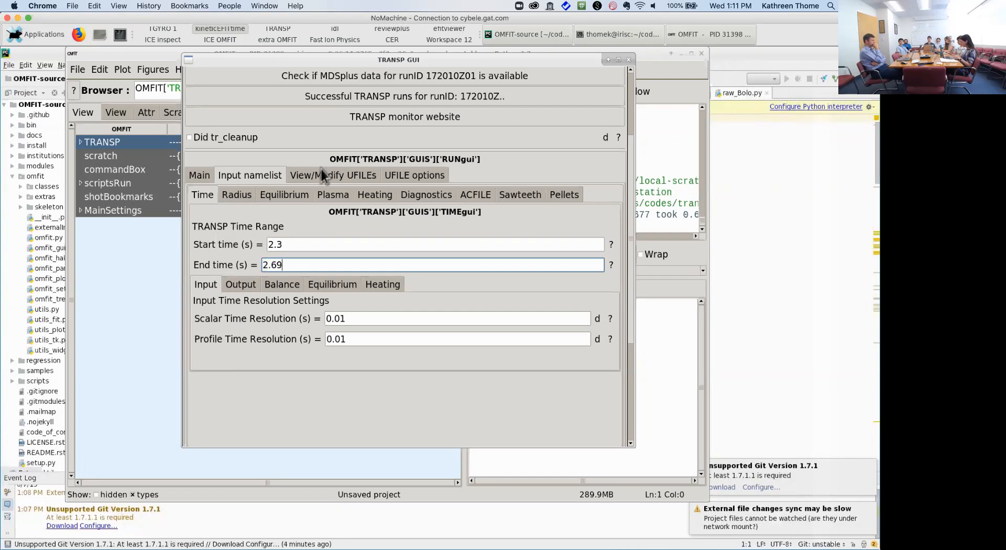
pyautogui.click(332, 197)
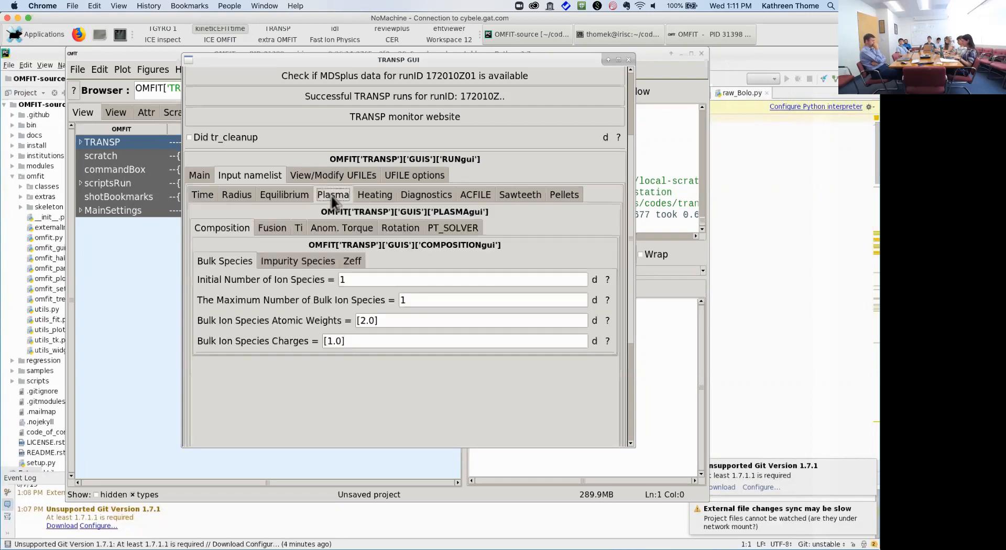
# Step: Show the NBI heating settings and switch the NUBEAM settings mode to Expert User
pyautogui.click(372, 194)
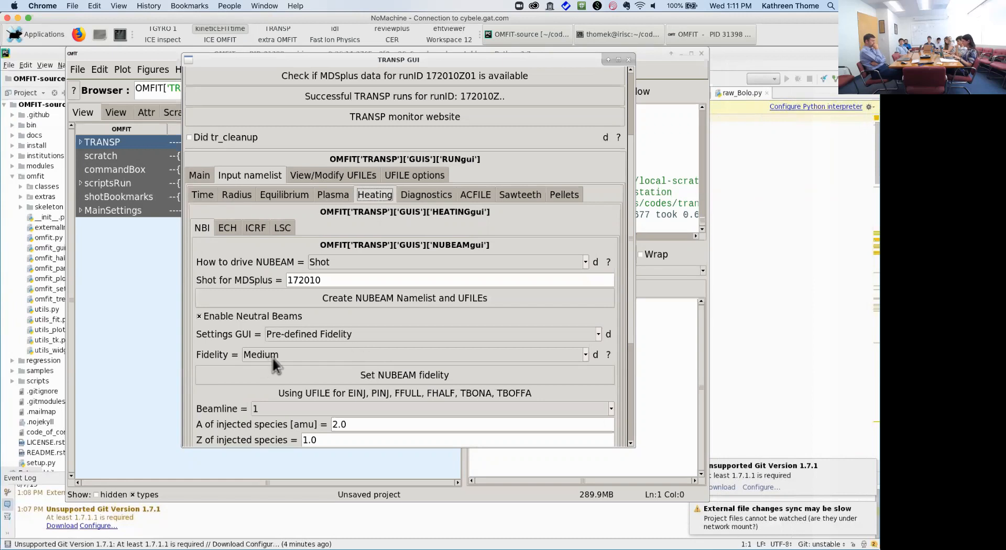
pyautogui.click(598, 335)
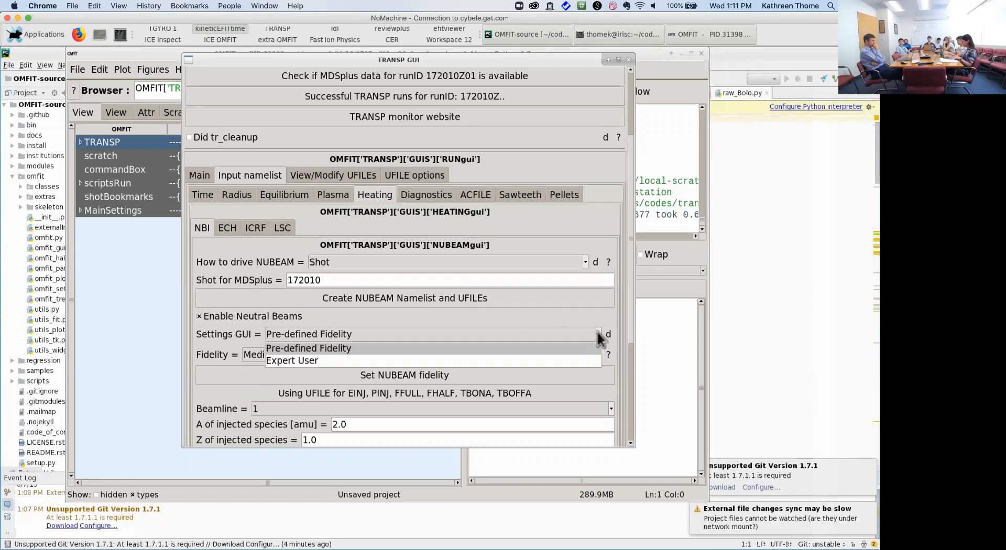
pyautogui.click(513, 365)
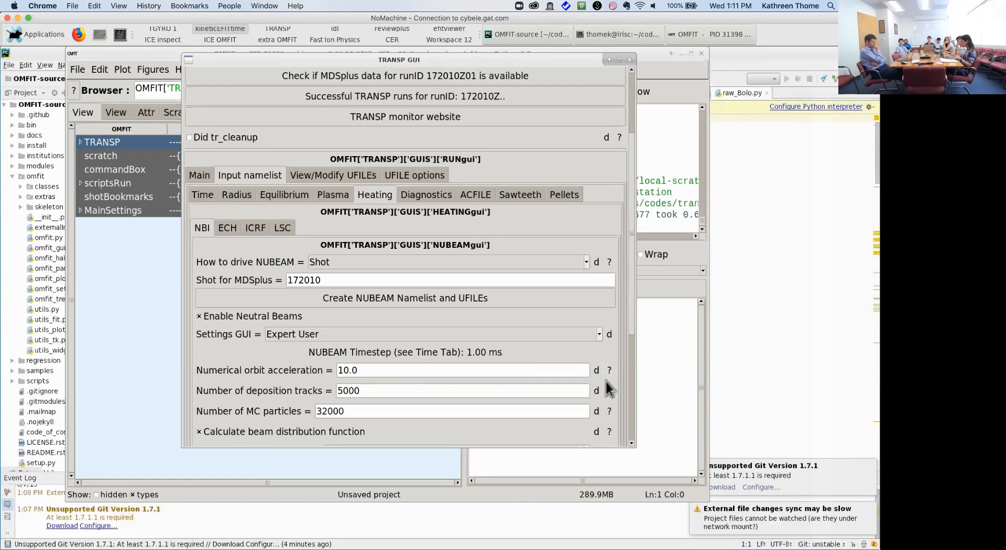
pyautogui.moveTo(610, 390)
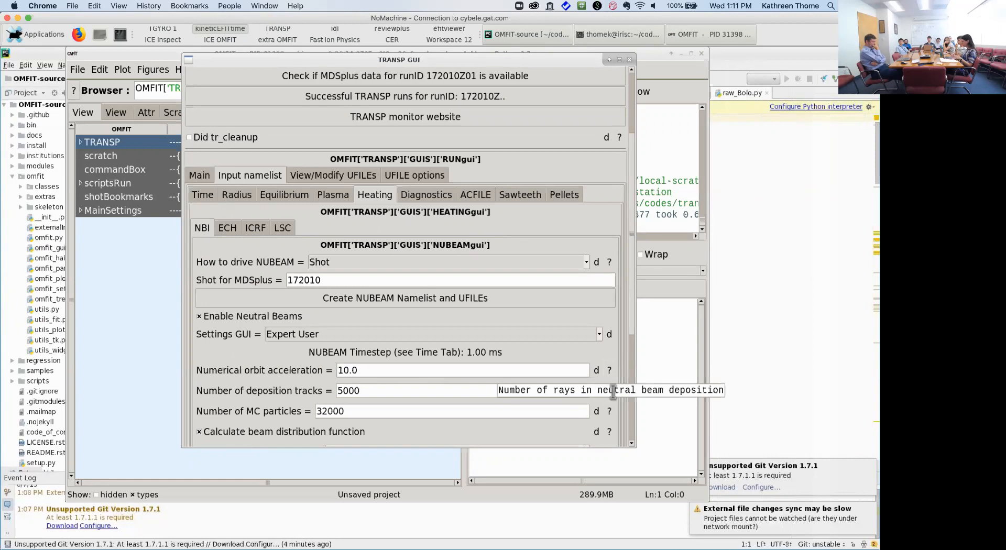
pyautogui.moveTo(610, 411)
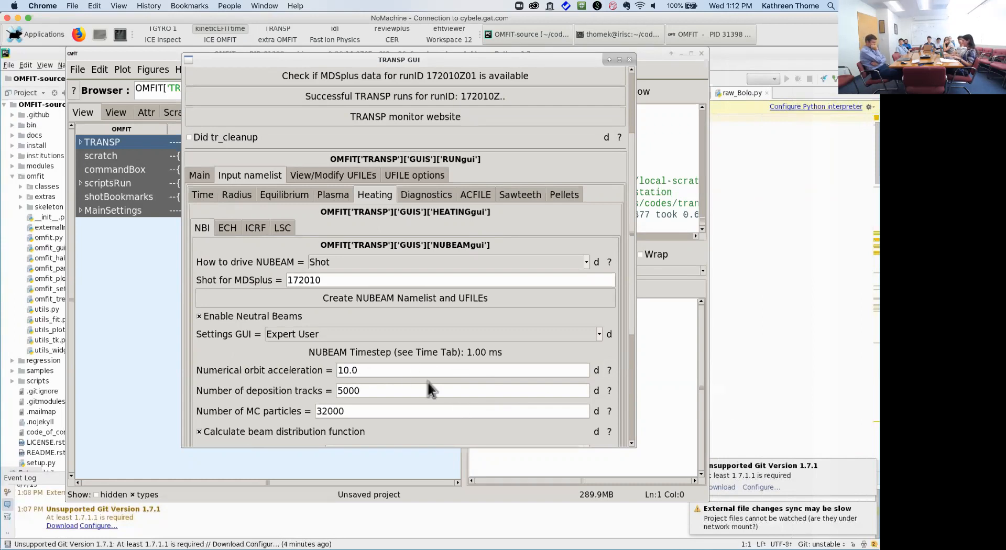
pyautogui.click(468, 195)
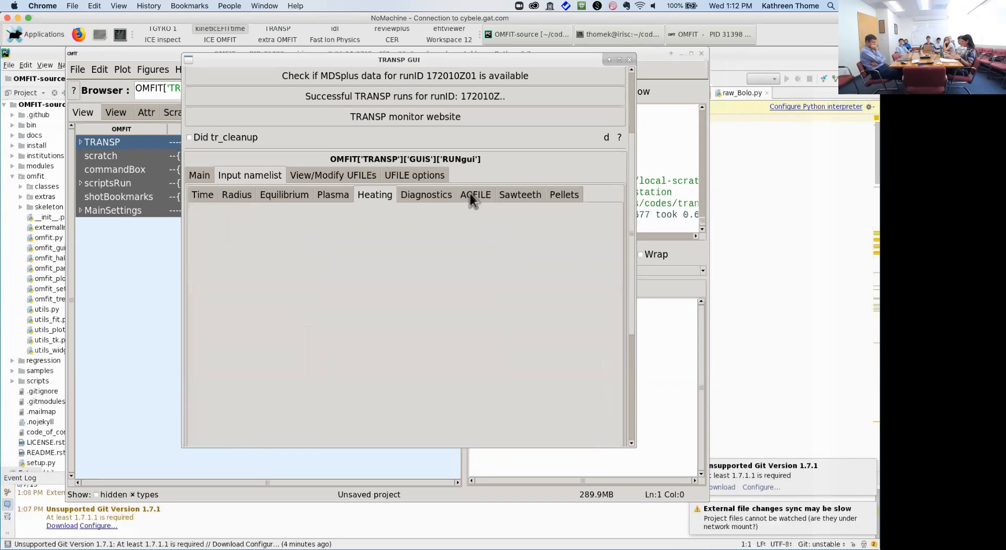
# Step: Tick NLDEP0_GATHER and change N_DEP0_MAX_GATHER's leading digit so it reads 200000
pyautogui.moveTo(633, 288); pyautogui.dragTo(633, 305)
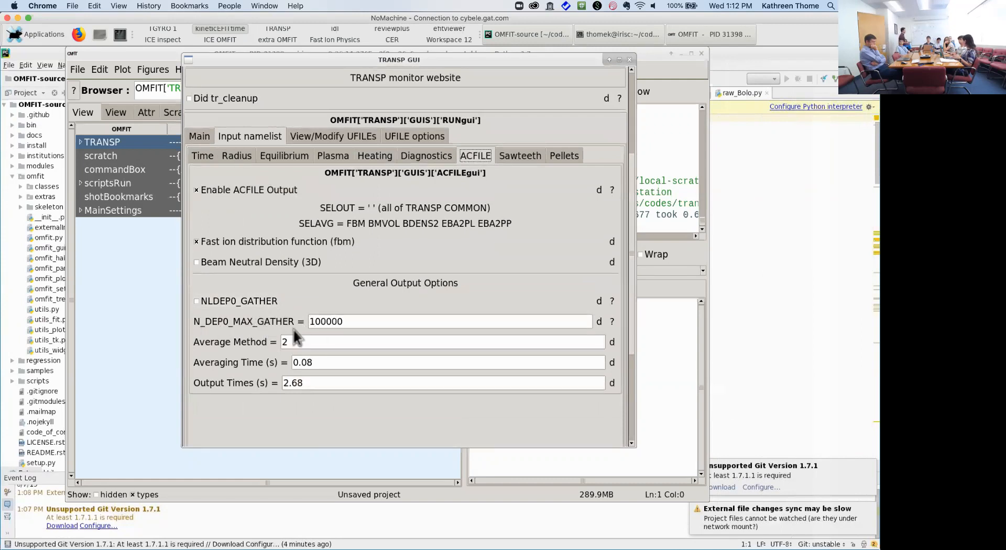
pyautogui.click(250, 307)
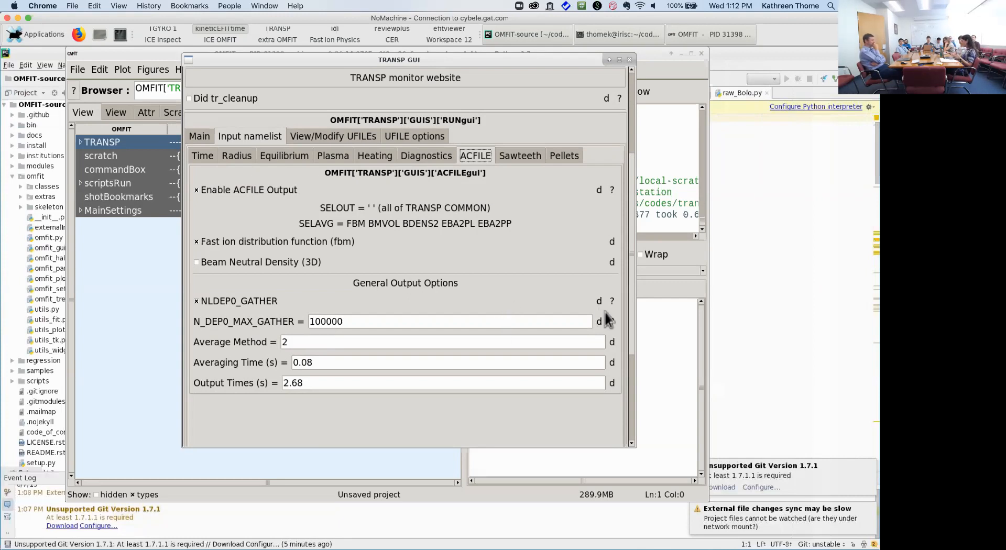
pyautogui.moveTo(611, 321)
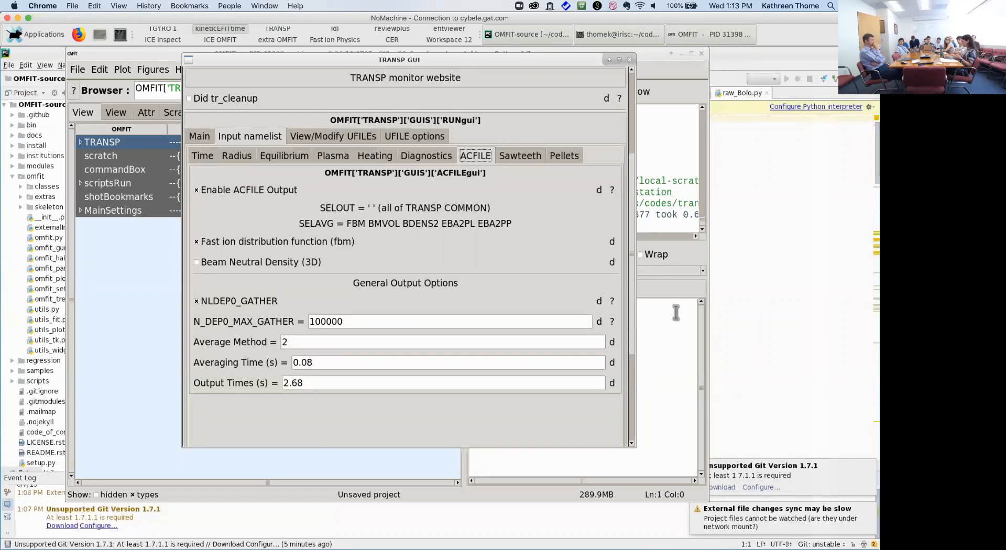
pyautogui.click(314, 322)
pyautogui.press('BackSpace')
pyautogui.write('2')
pyautogui.press('Return')
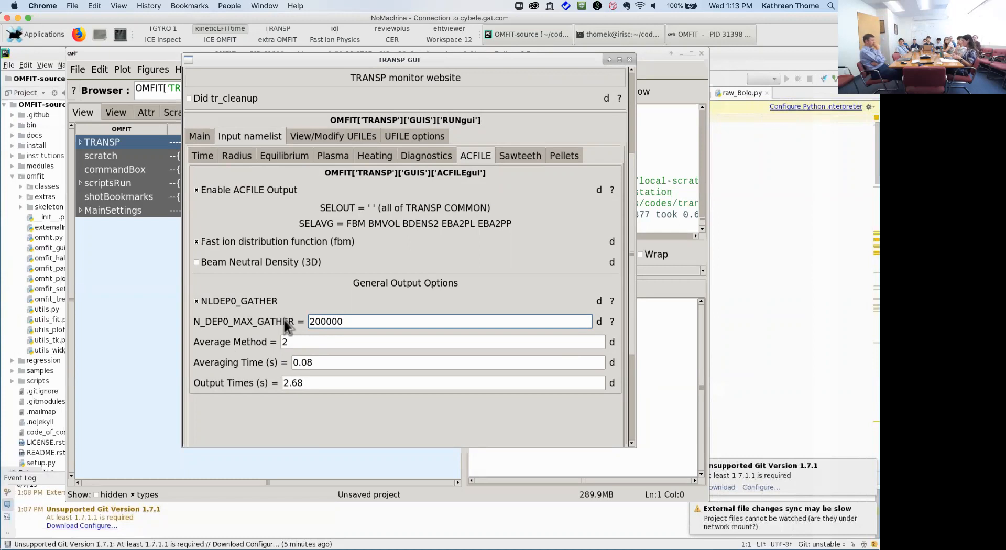
# Step: Show the Main tab's Prepare/Submit TRANSP Run section, then bring the TRANSP tutorial forward in Chrome
pyautogui.click(206, 140)
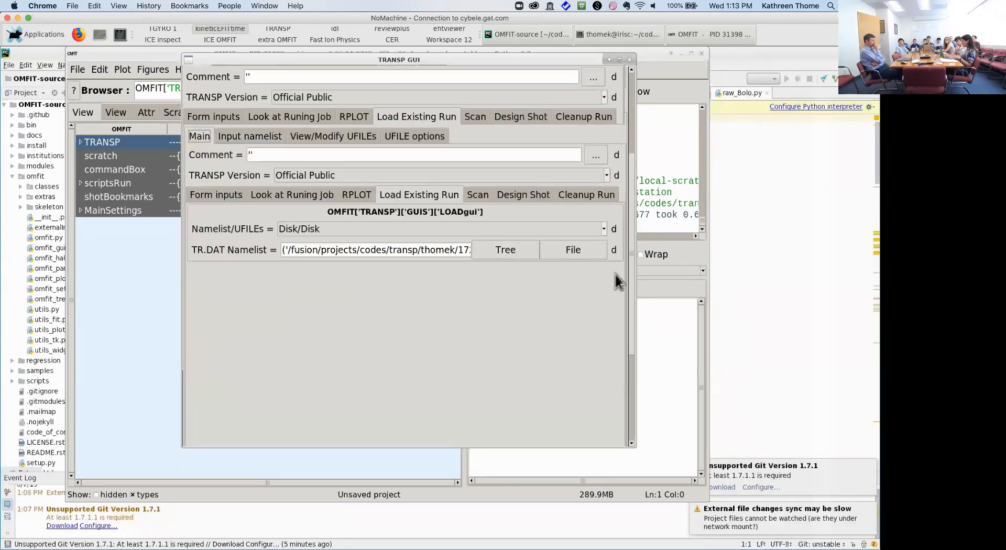
pyautogui.click(633, 335)
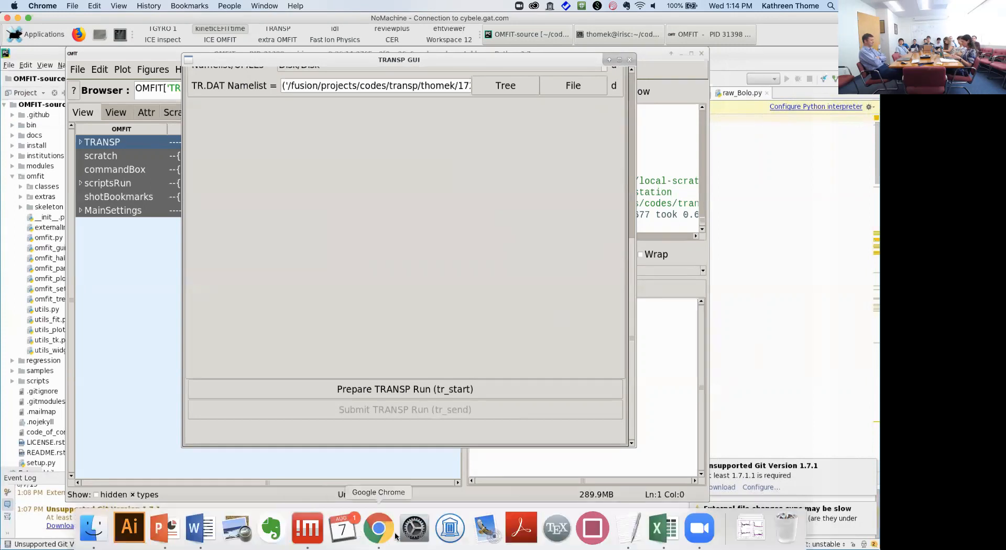
pyautogui.click(380, 534)
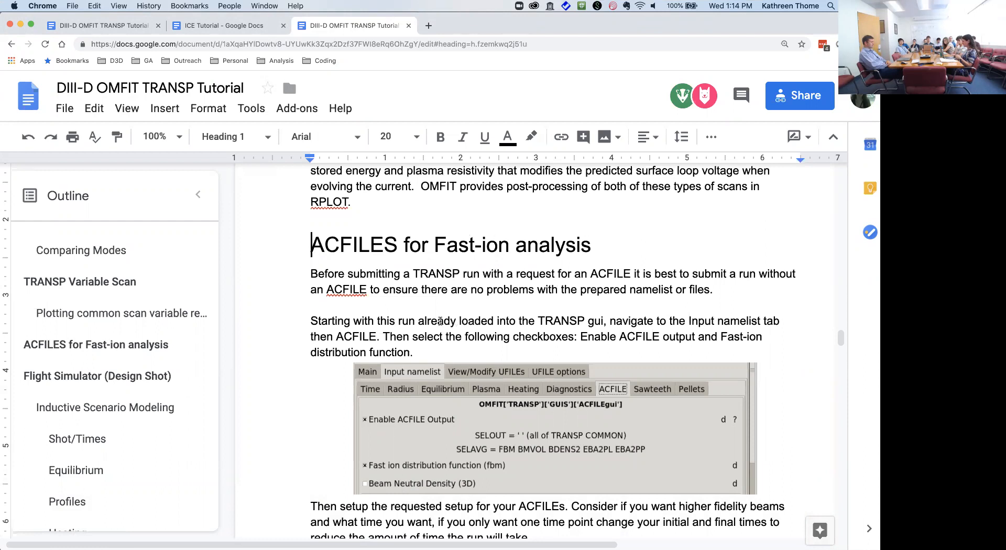
# Step: Use the Outline to jump to 'Use BIRTH and FBM modules…' in the tutorial
pyautogui.scroll(-1, 131, 377)
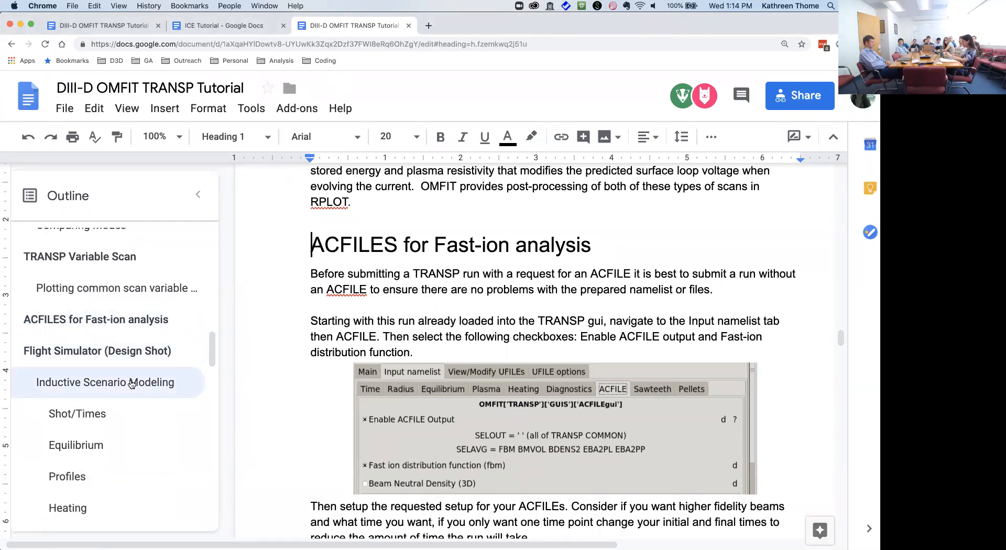
pyautogui.scroll(-2, 328, 304)
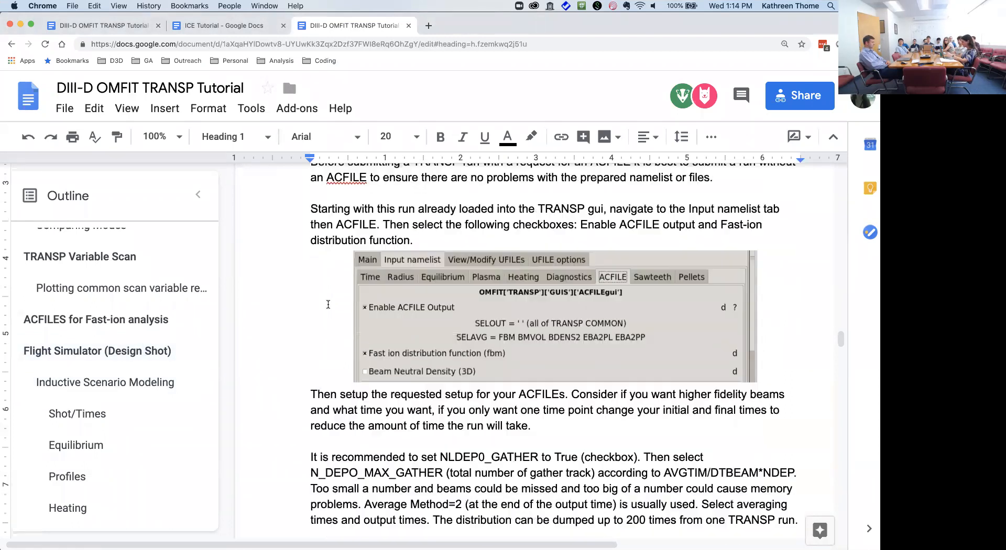
pyautogui.scroll(-5, 148, 319)
pyautogui.scroll(-10, 148, 319)
pyautogui.scroll(2, 147, 319)
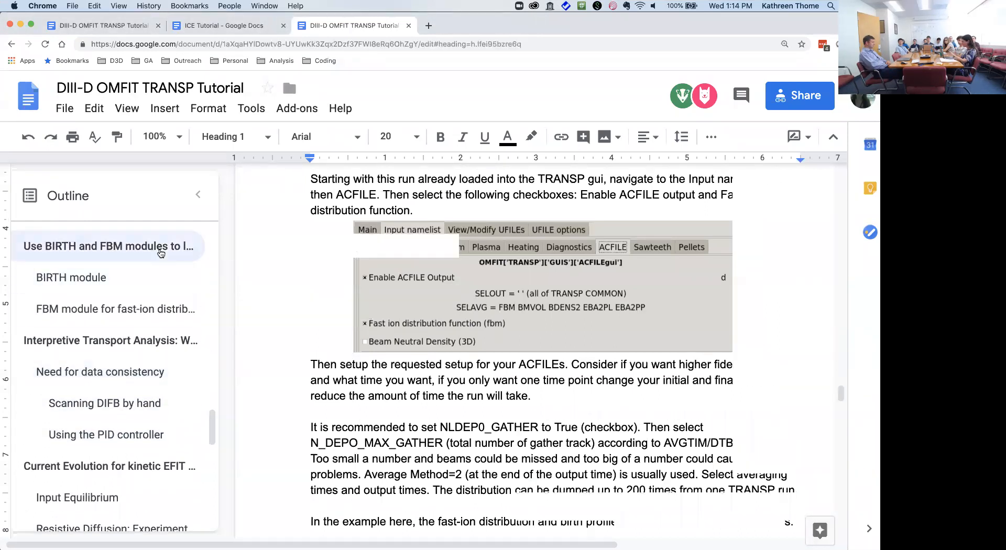
pyautogui.click(161, 254)
# Step: Highlight the tr_fetch command and the run ID in the example, then return to NoMachine
pyautogui.click(494, 344)
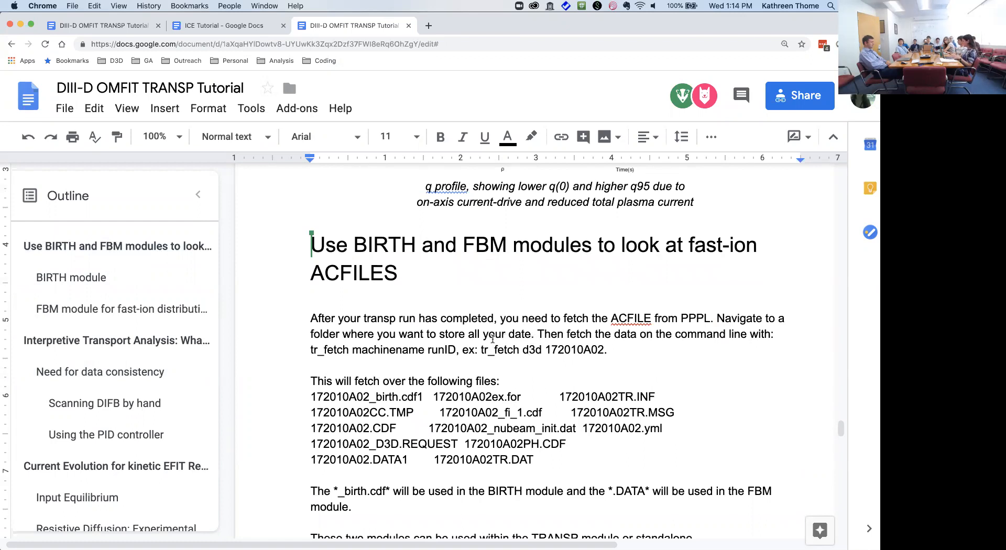
pyautogui.moveTo(479, 350); pyautogui.dragTo(523, 354)
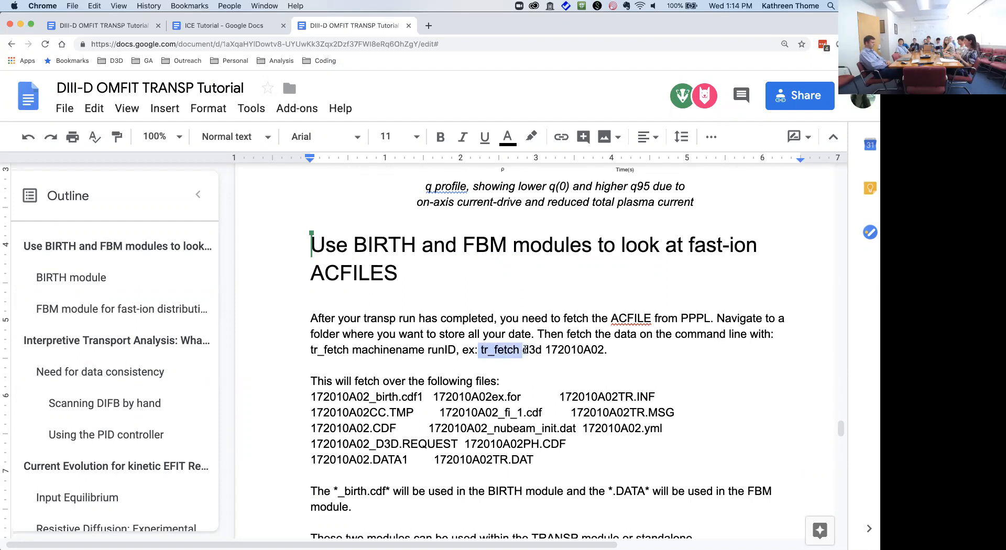
pyautogui.click(539, 347)
pyautogui.moveTo(548, 346); pyautogui.dragTo(611, 344)
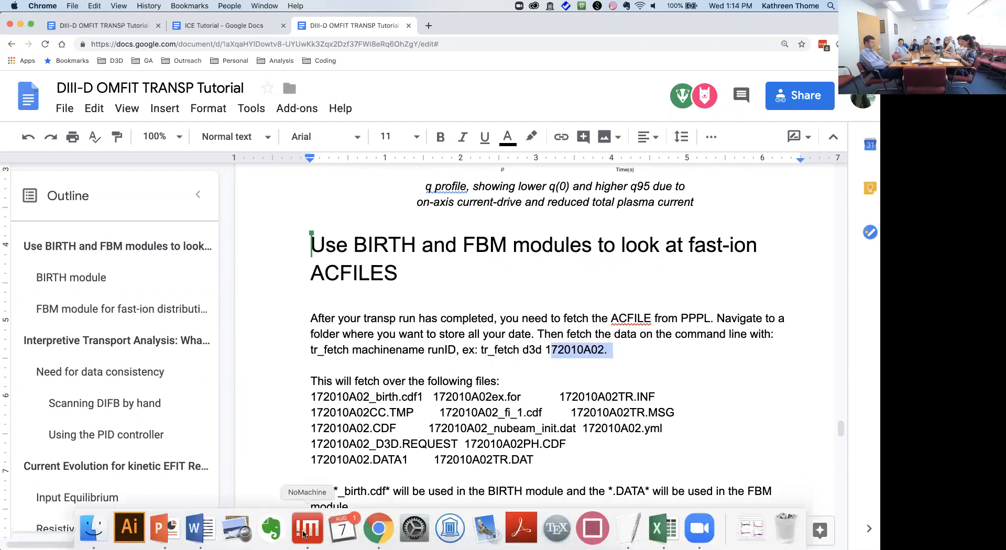
pyautogui.click(306, 532)
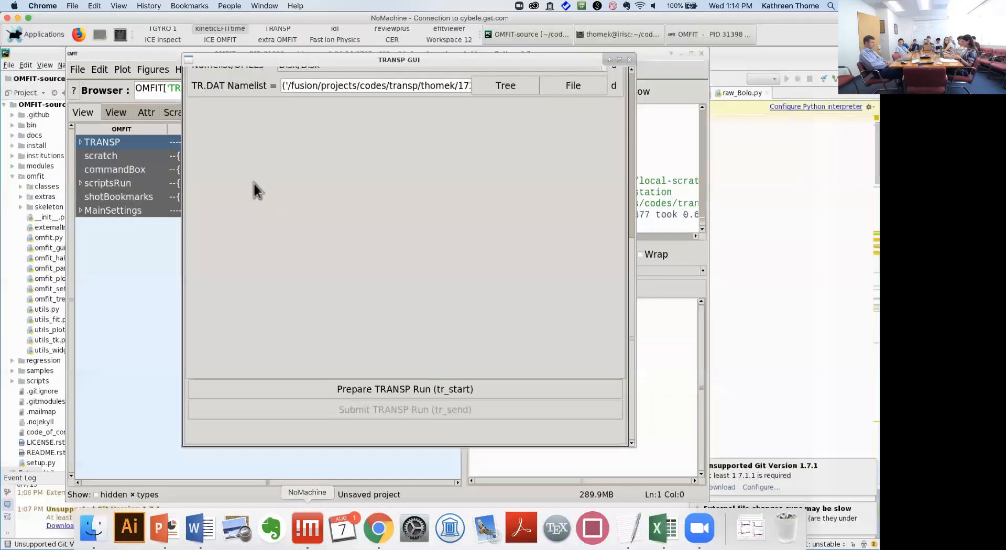
# Step: Highlight 172010A02_birth.cdf1 and 172010A02.DATA1 in the terminal listing, then return to OMFIT
pyautogui.click(266, 30)
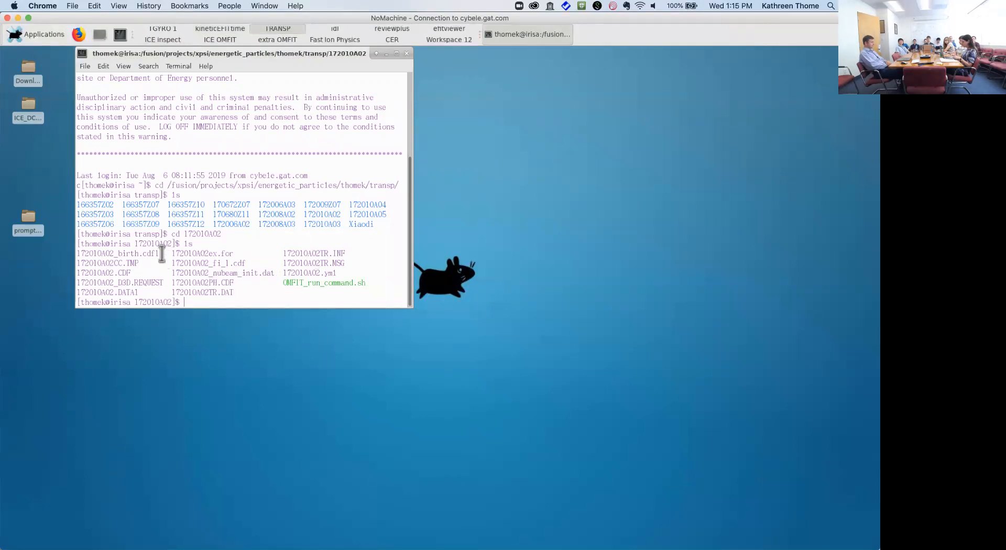
pyautogui.moveTo(151, 254); pyautogui.dragTo(80, 253)
pyautogui.moveTo(151, 292); pyautogui.dragTo(78, 292)
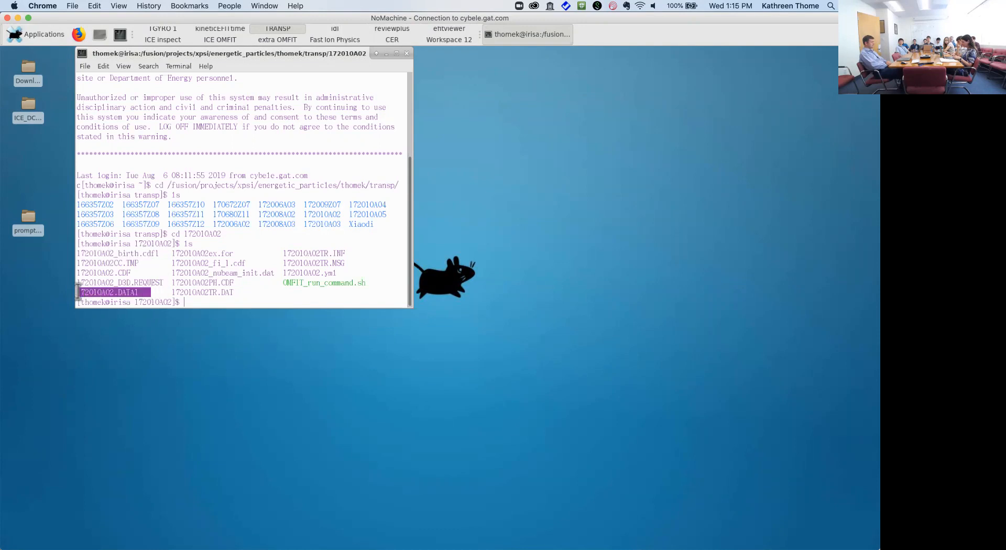
pyautogui.moveTo(156, 254); pyautogui.dragTo(75, 254)
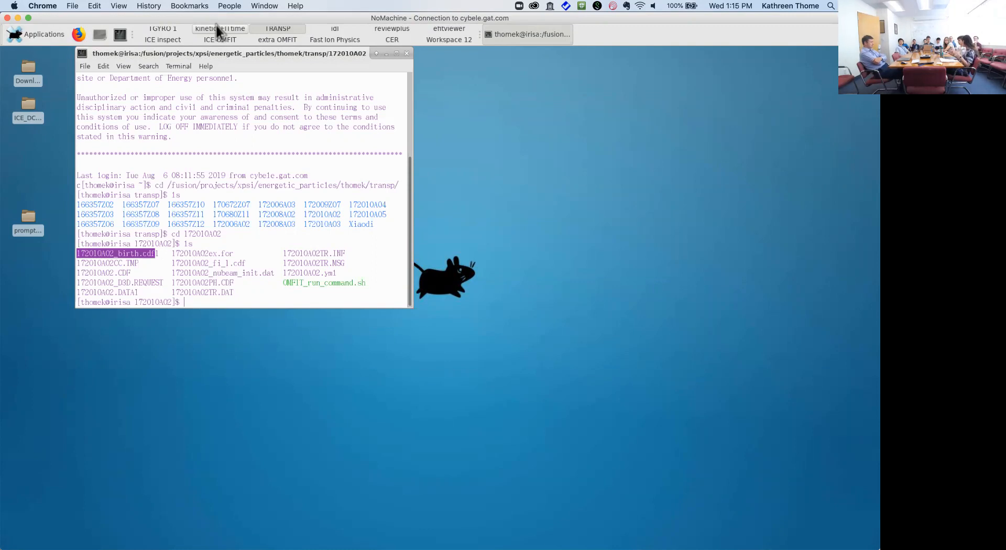
pyautogui.click(216, 27)
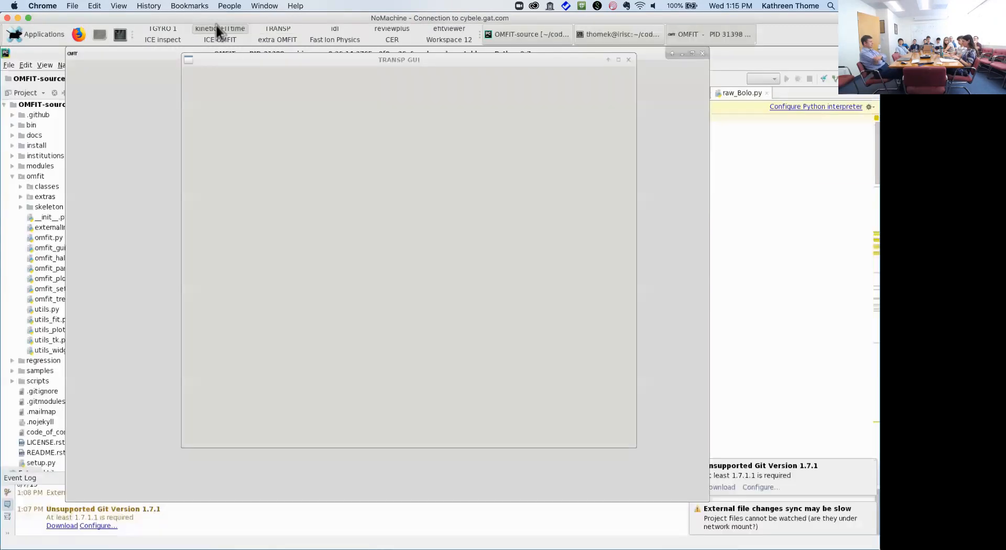
# Step: Close the TRANSP GUI, maximise OMFIT's main window, and expand then collapse the TRANSP module
pyautogui.click(629, 60)
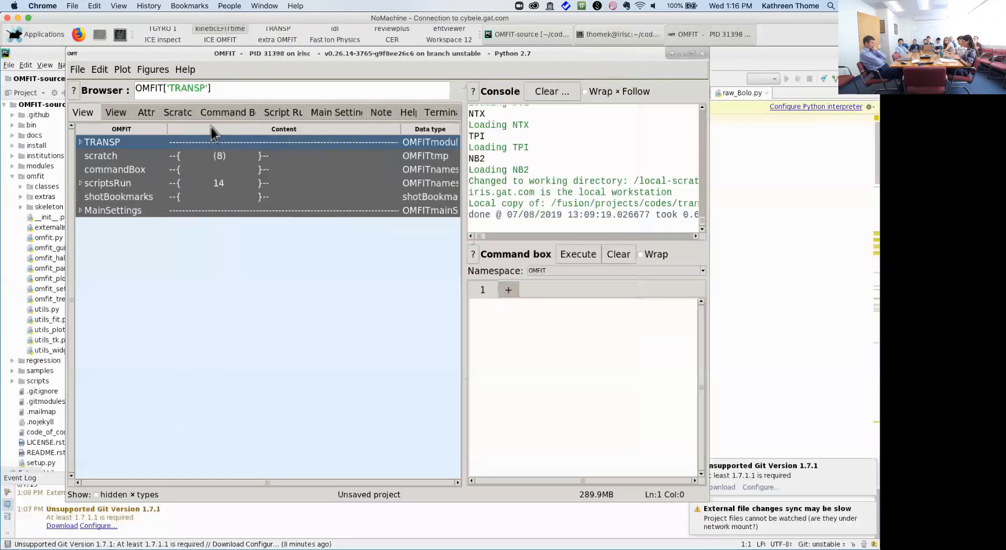
pyautogui.click(691, 53)
pyautogui.click(14, 142)
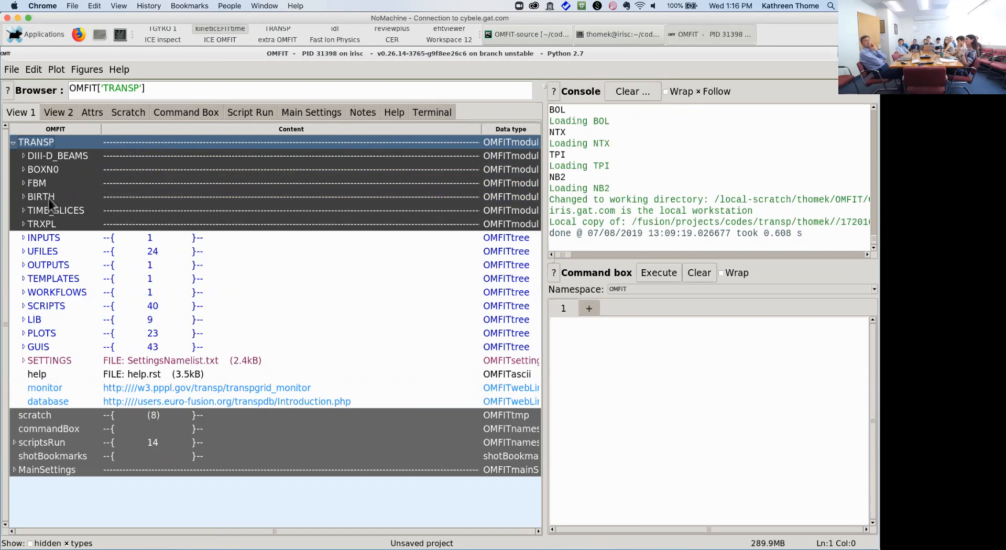
pyautogui.click(14, 143)
# Step: Import the BIRTH module, found by filtering for 'bir', and open its NUBEAM Birth window
pyautogui.click(11, 71)
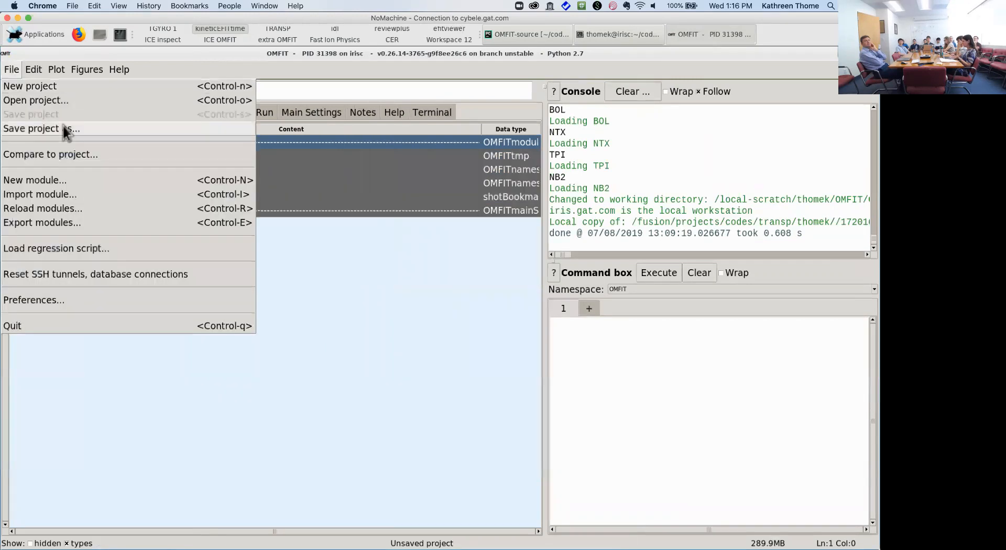
pyautogui.click(70, 194)
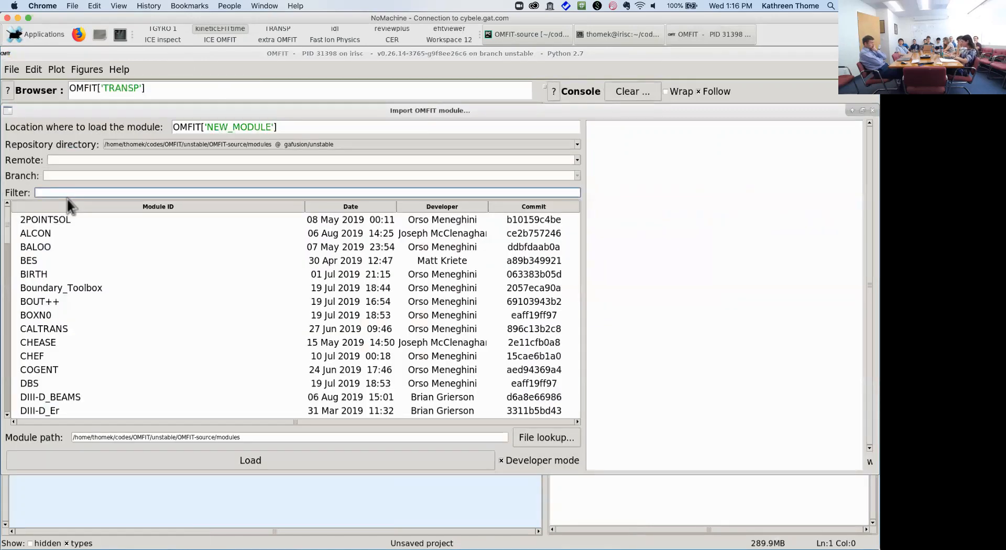
pyautogui.write('bir')
pyautogui.click(60, 223)
pyautogui.doubleClick(60, 224)
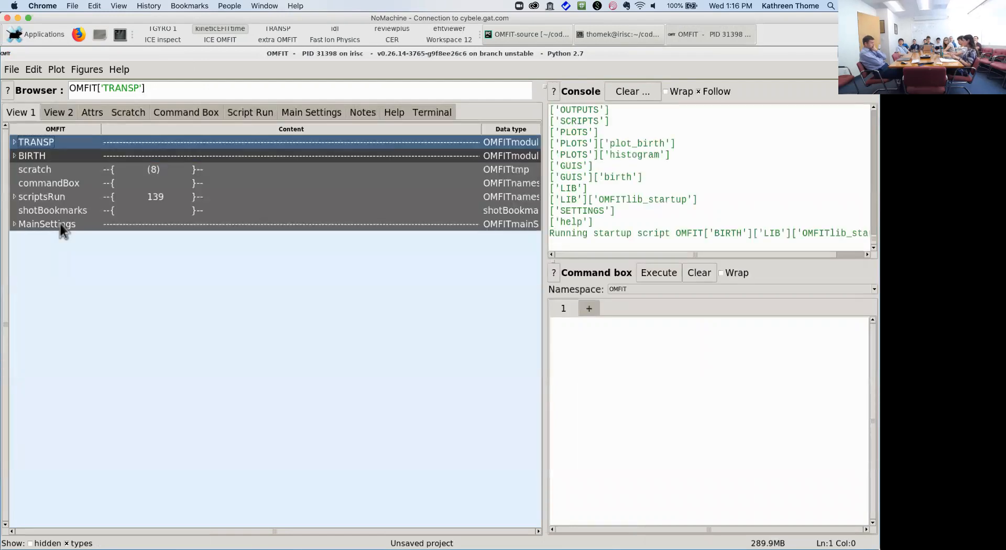
pyautogui.doubleClick(41, 161)
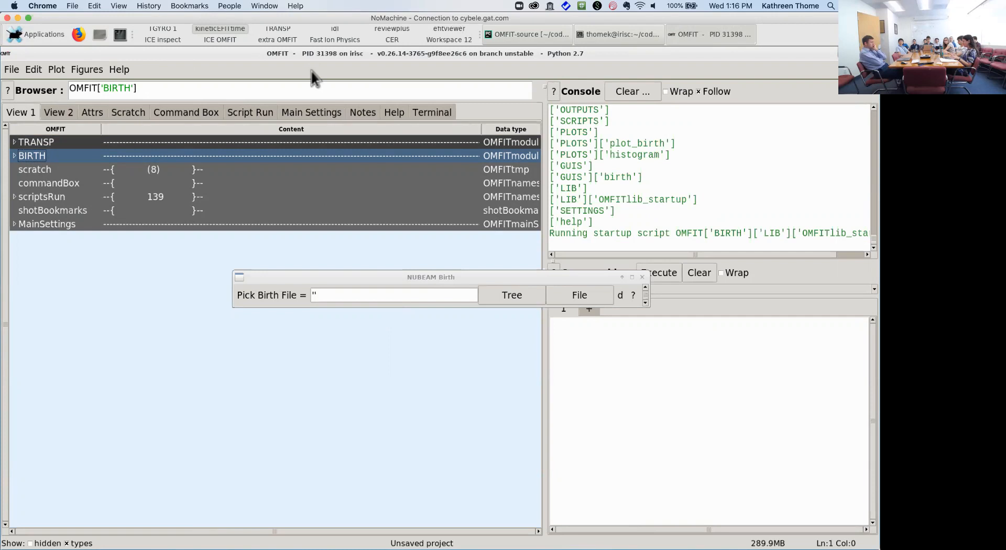
# Step: Browse for the birth file, navigating up the folder tree to /fusion/projects
pyautogui.click(592, 297)
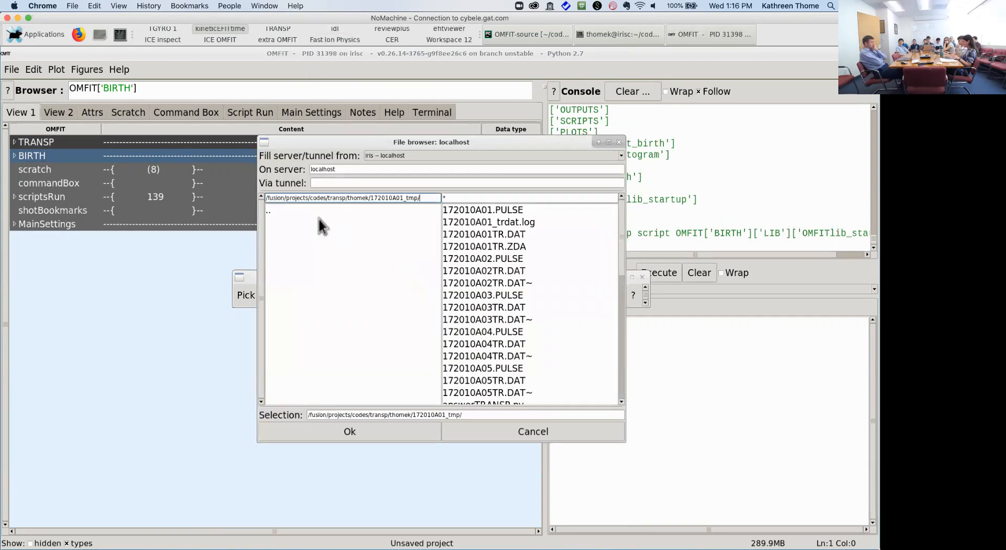
pyautogui.doubleClick(297, 212)
pyautogui.doubleClick(298, 212)
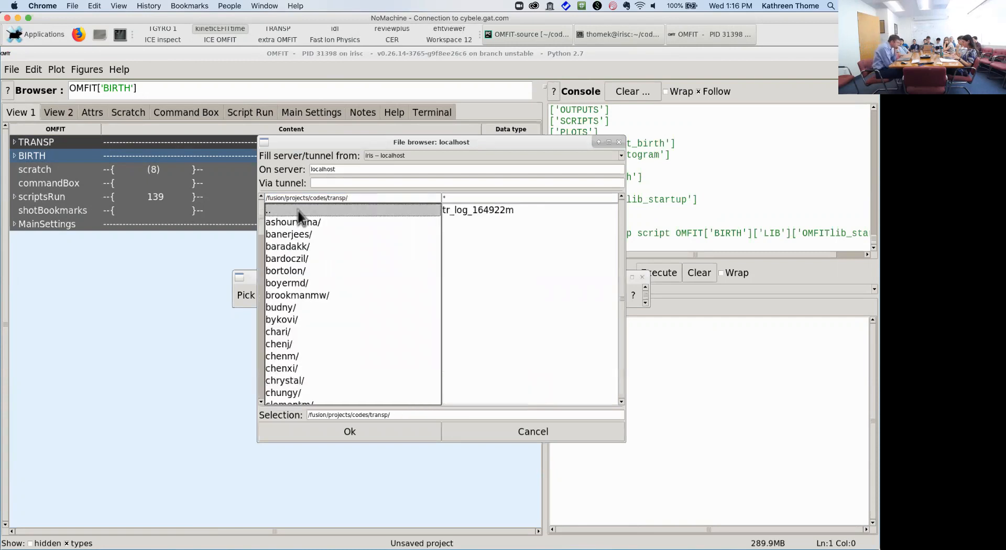
pyautogui.scroll(-15, 291, 286)
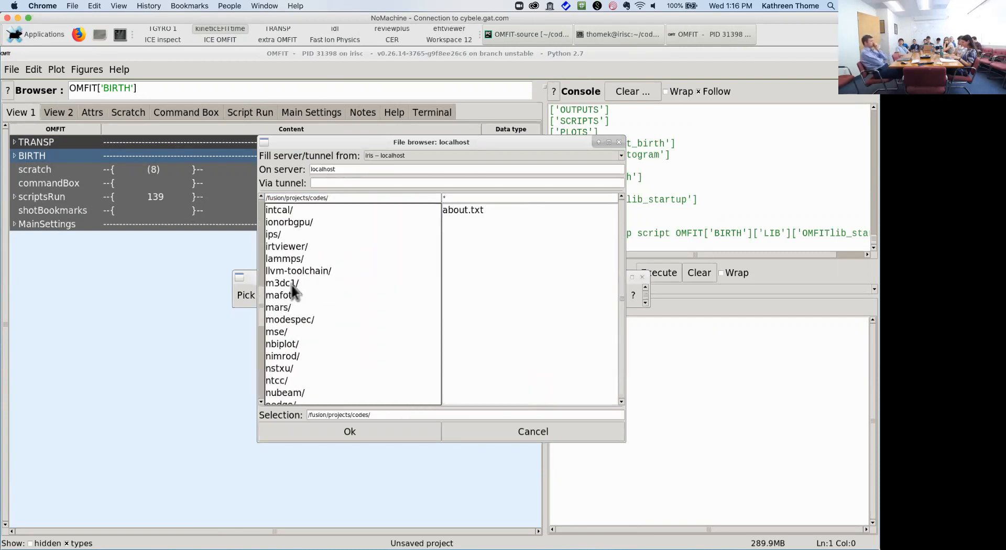
pyautogui.scroll(3, 260, 380)
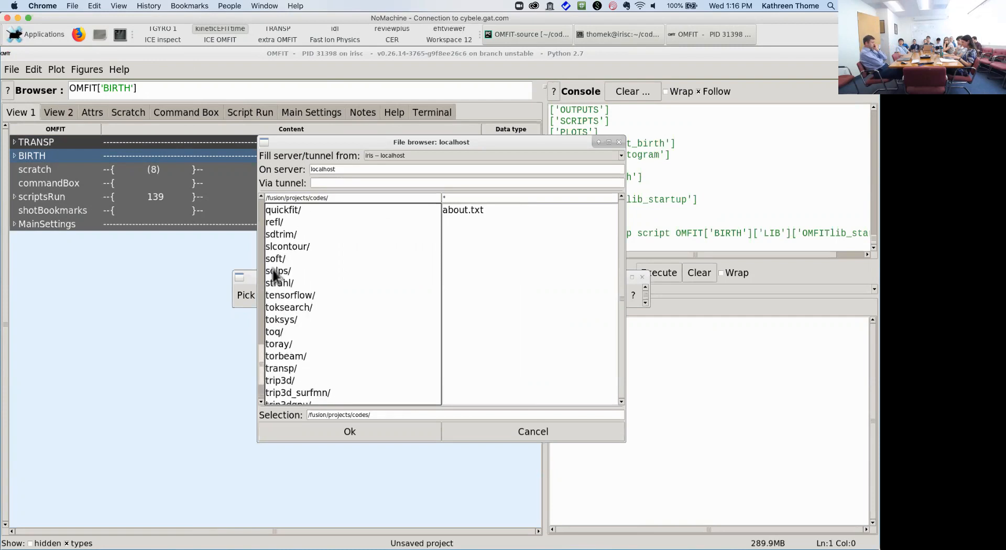
pyautogui.scroll(12, 314, 235)
pyautogui.doubleClick(322, 212)
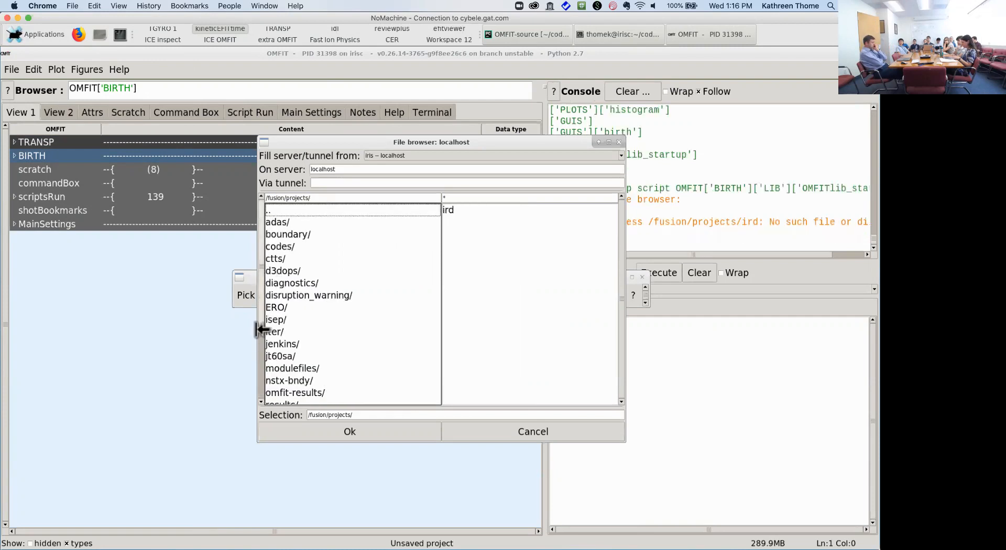
pyautogui.moveTo(260, 305); pyautogui.dragTo(263, 373)
# Step: Open xpsi/energetic_particles/<user>/transp/172010A02 and load 172010A02_birth.cdf1
pyautogui.doubleClick(272, 393)
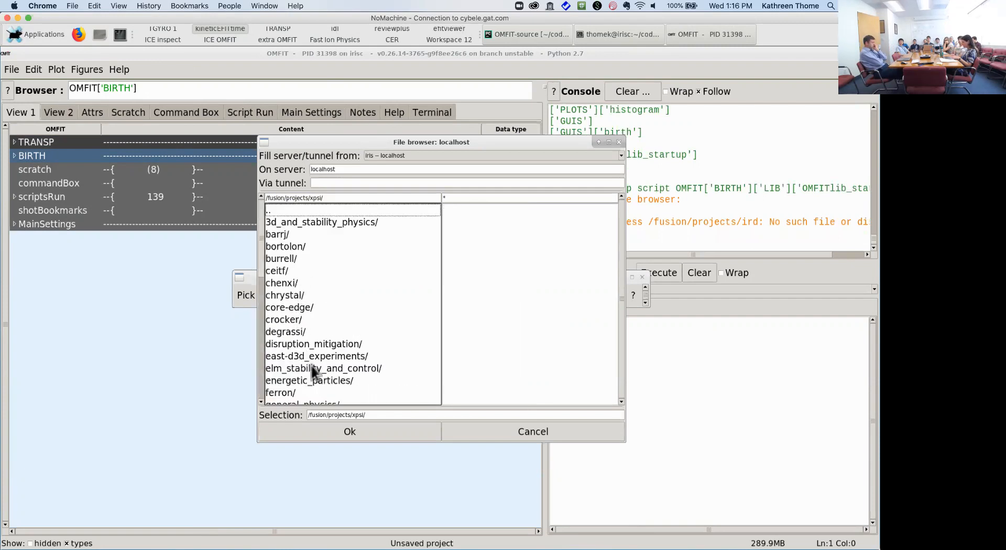
pyautogui.doubleClick(324, 380)
pyautogui.doubleClick(300, 381)
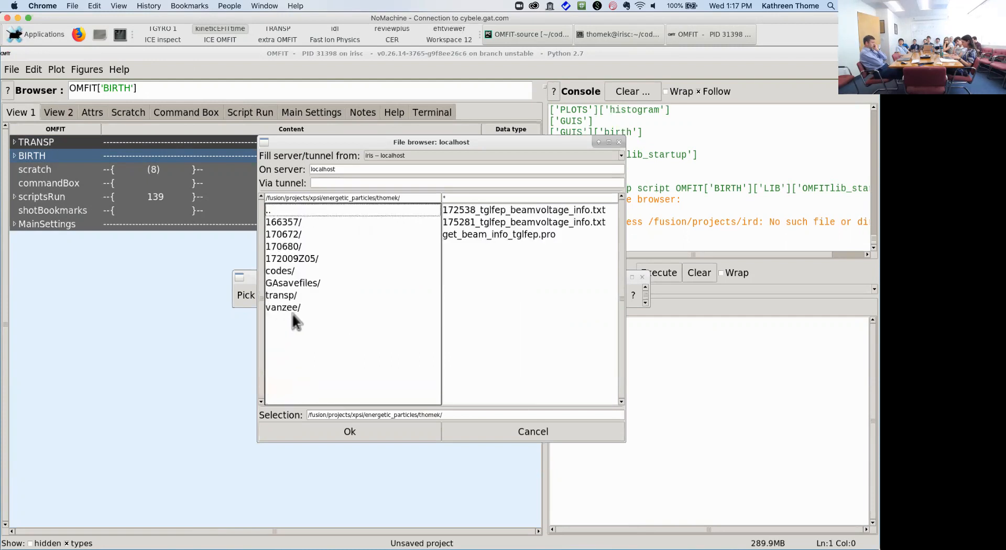
pyautogui.doubleClick(297, 295)
pyautogui.moveTo(262, 283); pyautogui.dragTo(269, 386)
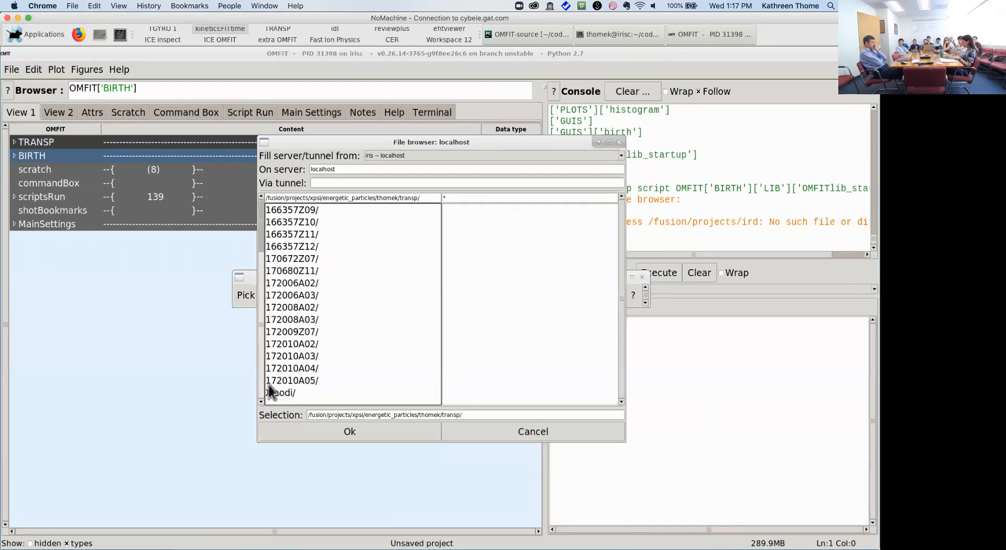
pyautogui.doubleClick(310, 345)
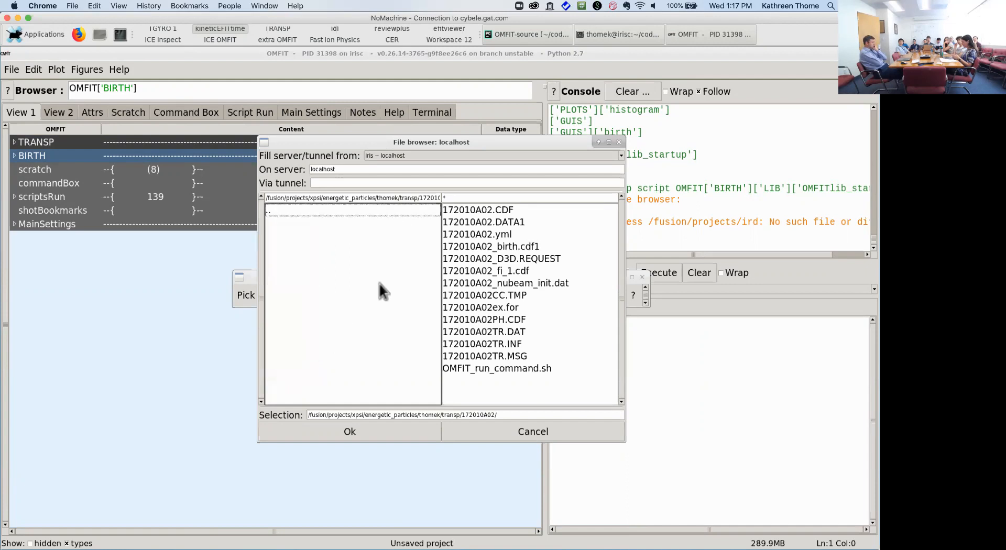
pyautogui.doubleClick(535, 247)
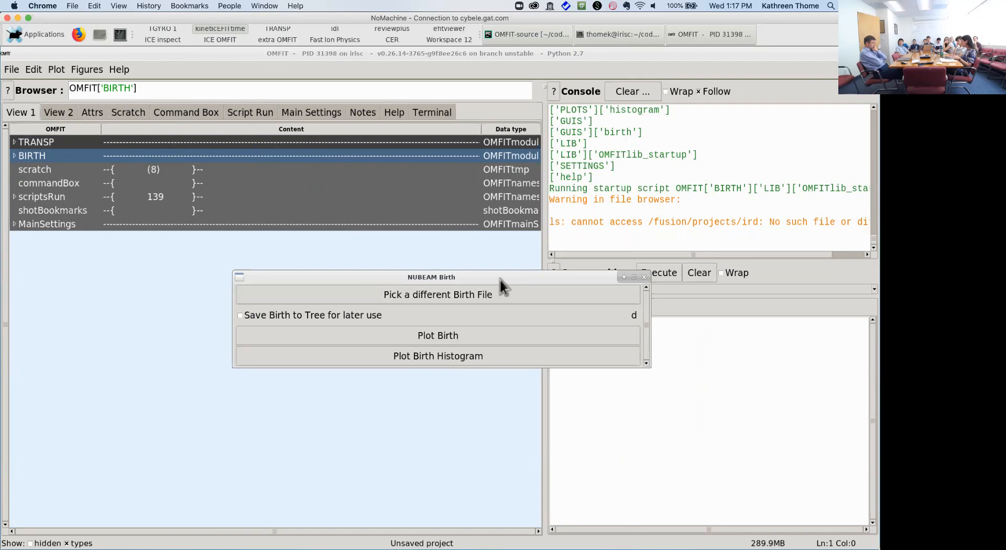
pyautogui.moveTo(501, 281); pyautogui.dragTo(471, 183)
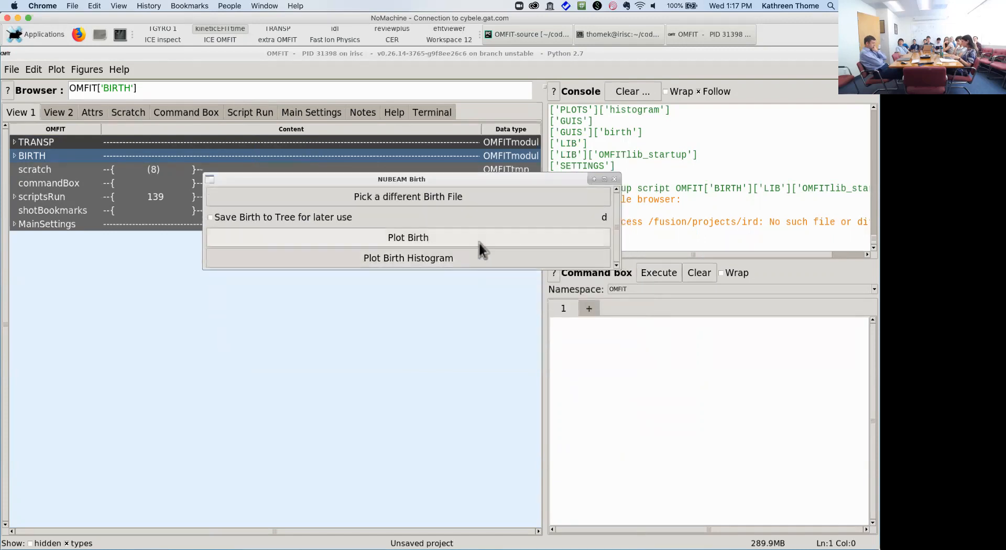
# Step: Plot the ion birth distribution, view its top-down, energy and pitch tabs, then plot histograms
pyautogui.click(480, 242)
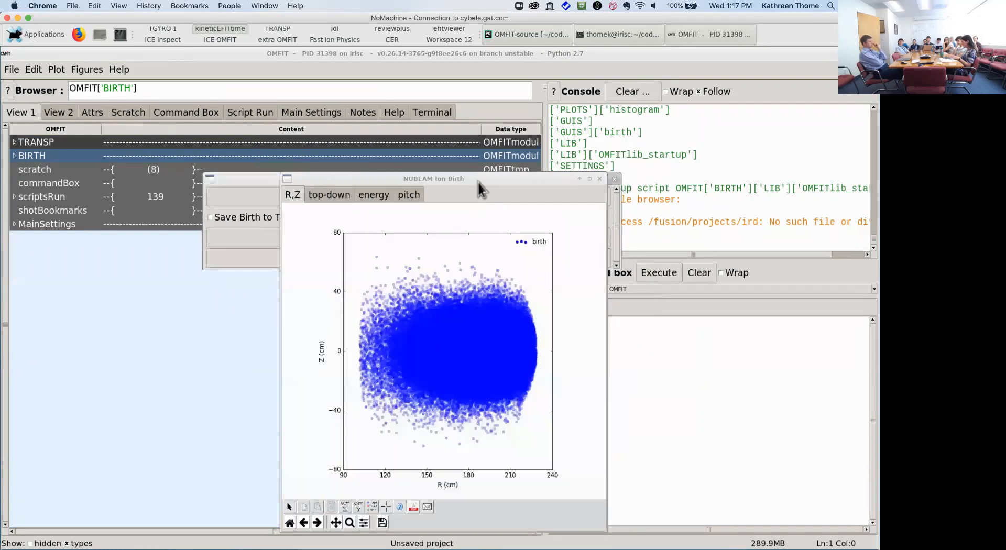
pyautogui.moveTo(478, 180); pyautogui.dragTo(383, 97)
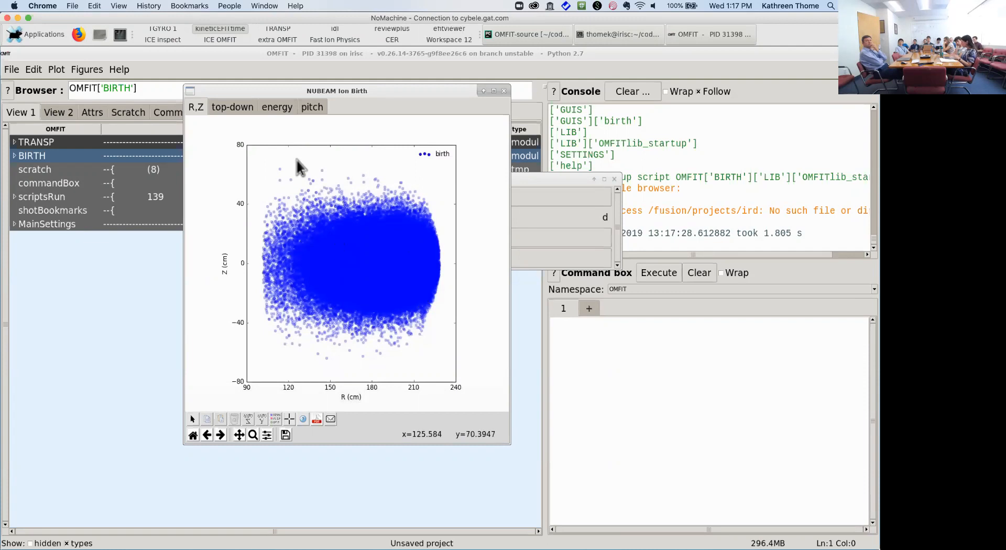
pyautogui.click(237, 108)
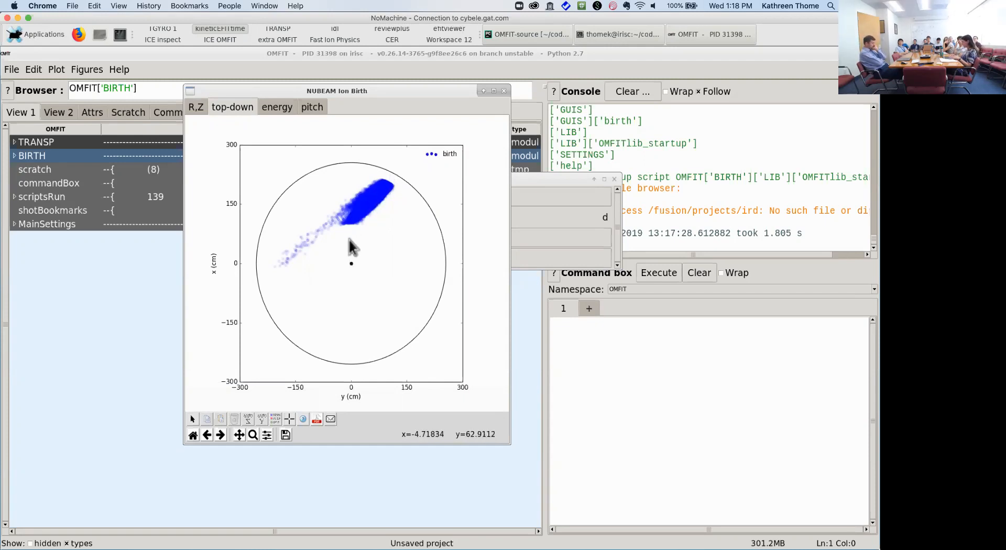
pyautogui.click(278, 111)
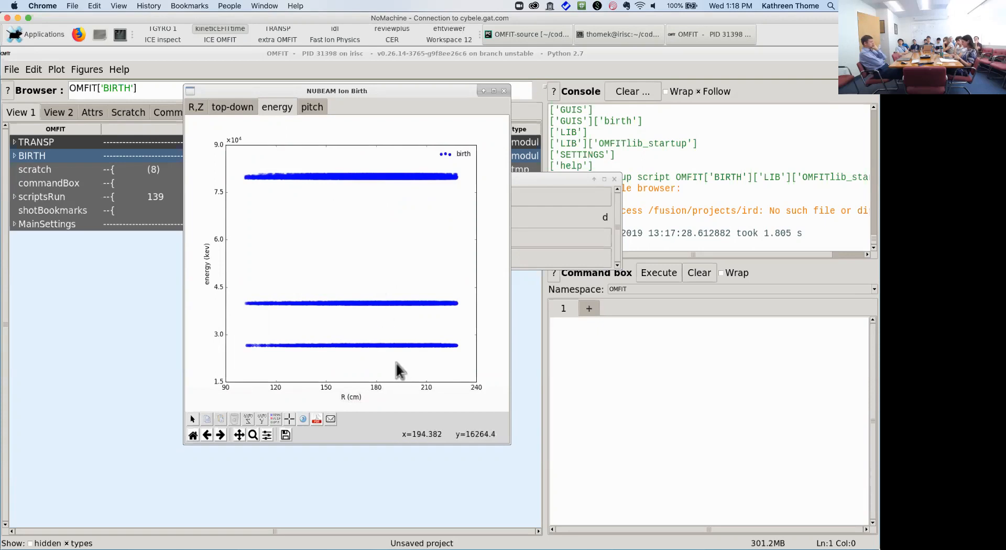
pyautogui.click(313, 108)
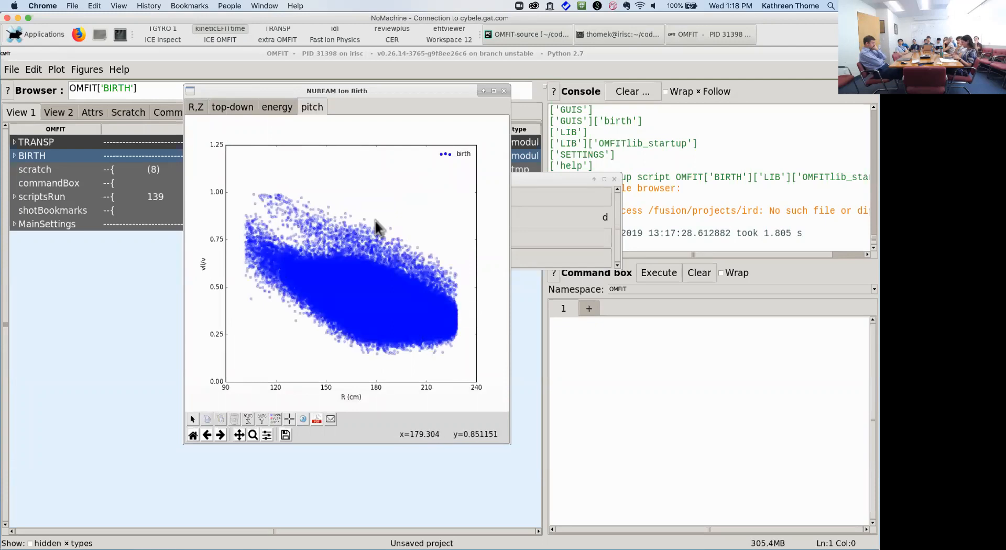
pyautogui.moveTo(343, 89); pyautogui.dragTo(227, 82)
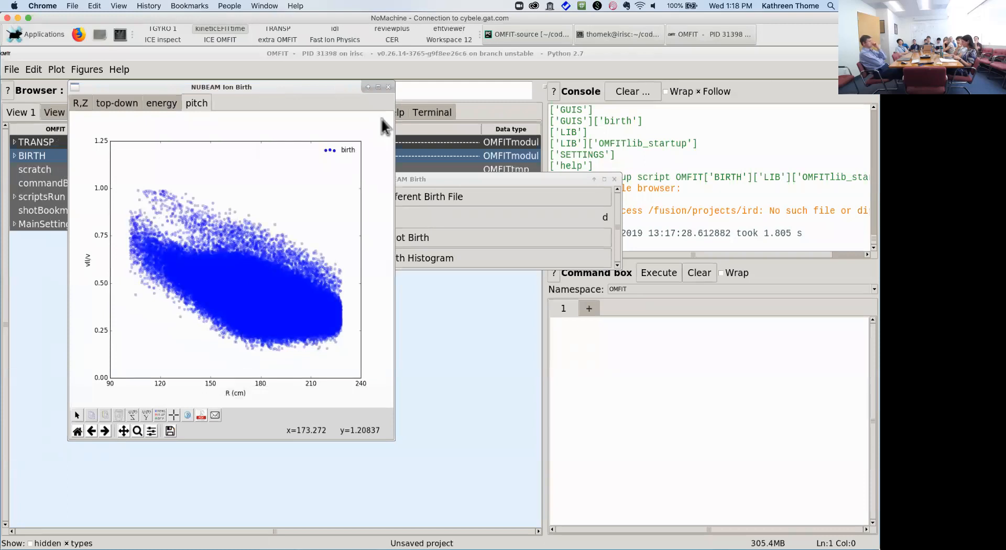
pyautogui.moveTo(439, 179); pyautogui.dragTo(514, 95)
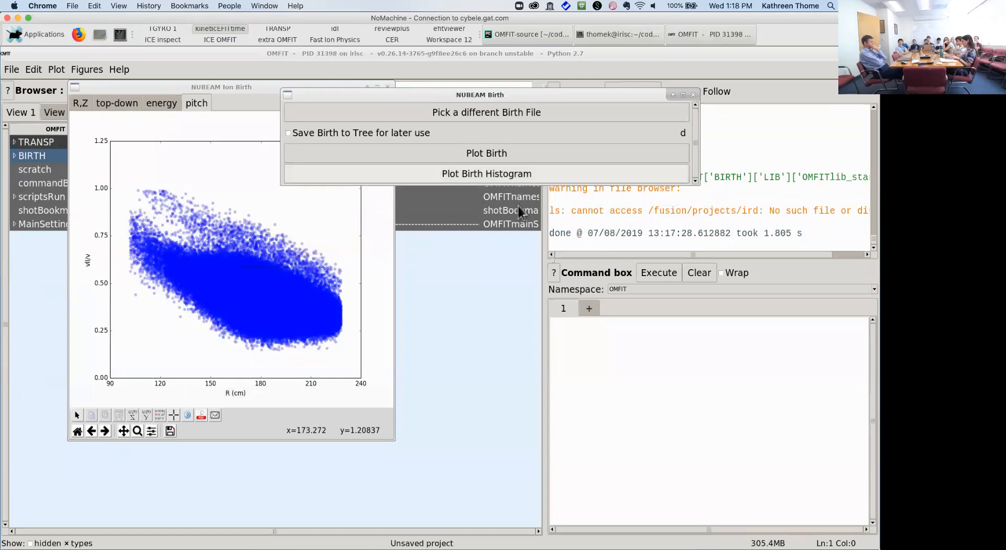
pyautogui.click(488, 176)
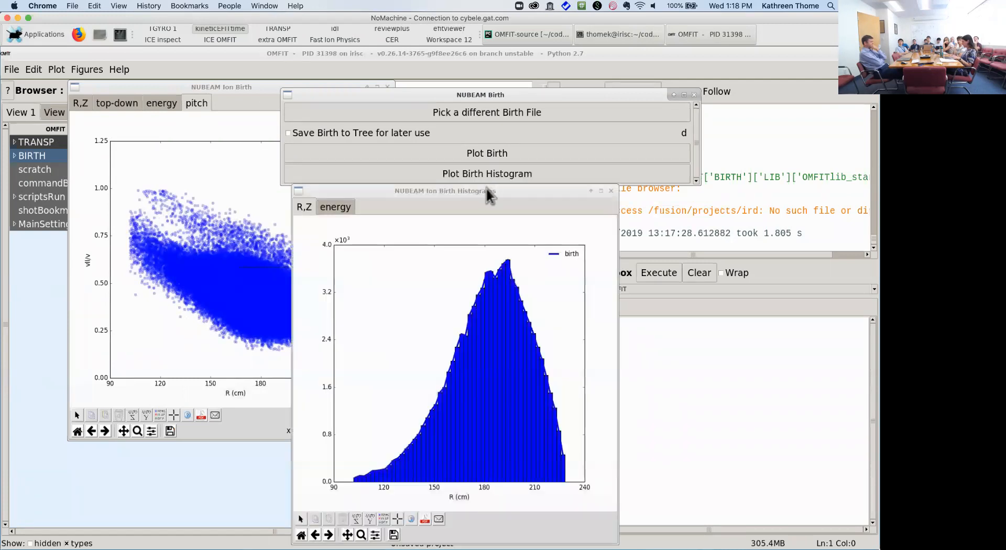
# Step: Compare the birth energy histogram with the energy-versus-R bands, then close the histograms window
pyautogui.moveTo(485, 194); pyautogui.dragTo(566, 109)
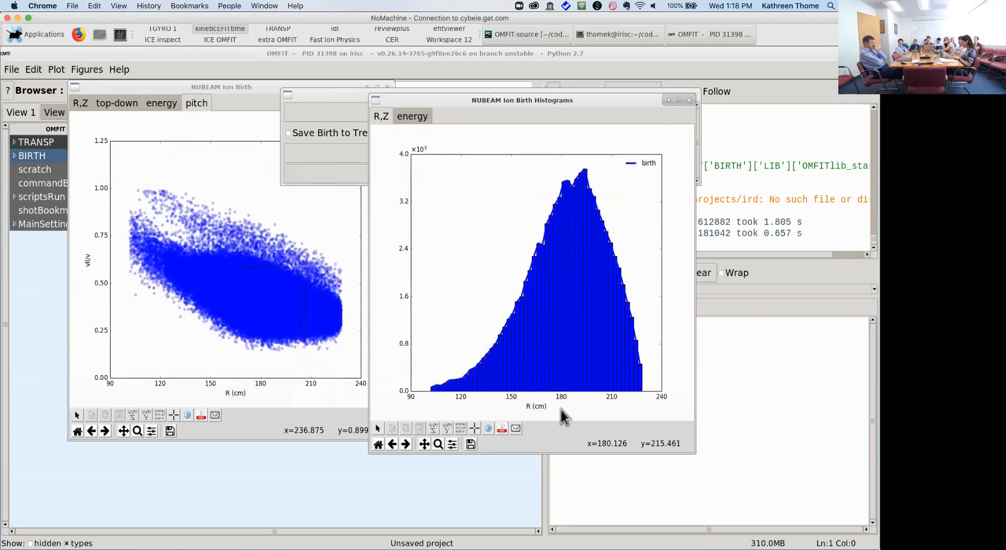
pyautogui.click(413, 119)
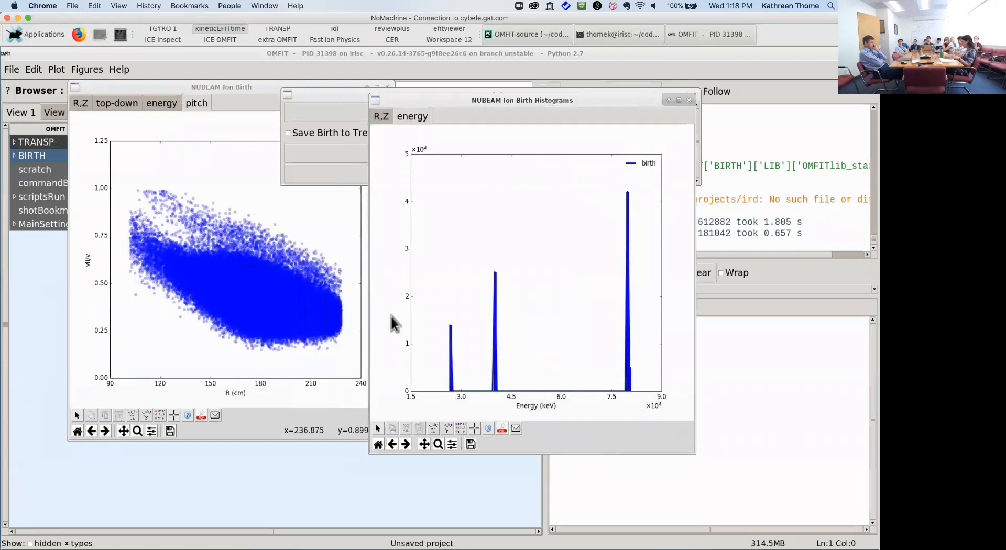
pyautogui.click(168, 105)
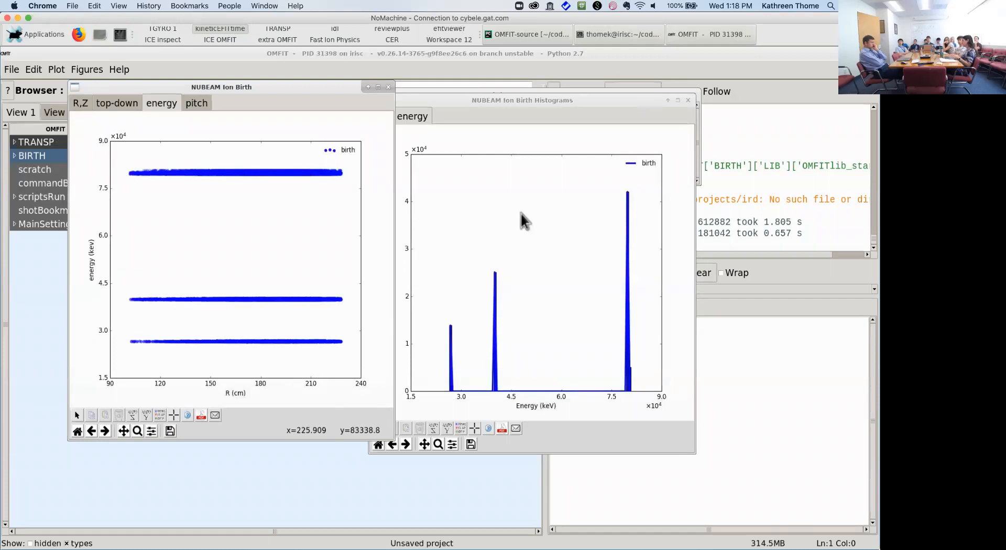
pyautogui.click(626, 135)
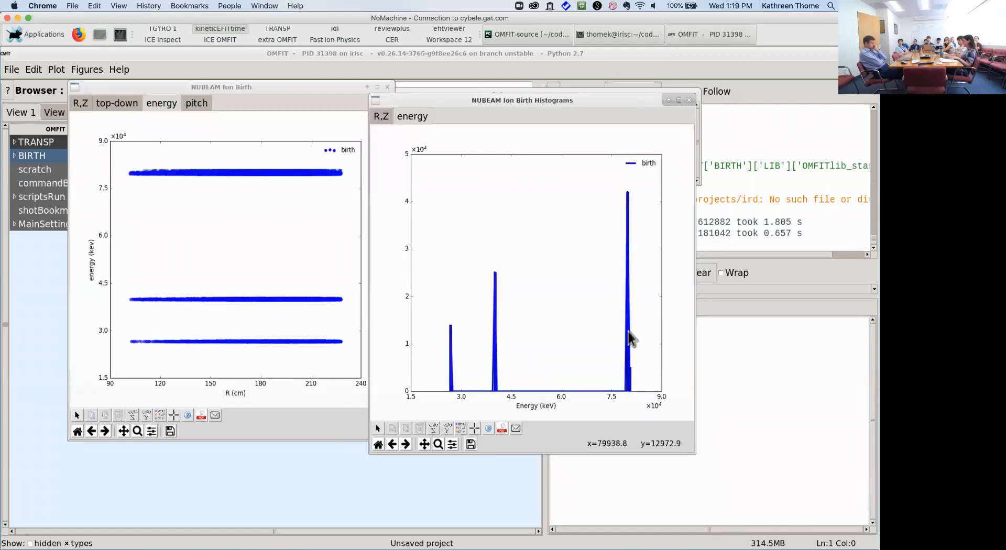
pyautogui.click(689, 100)
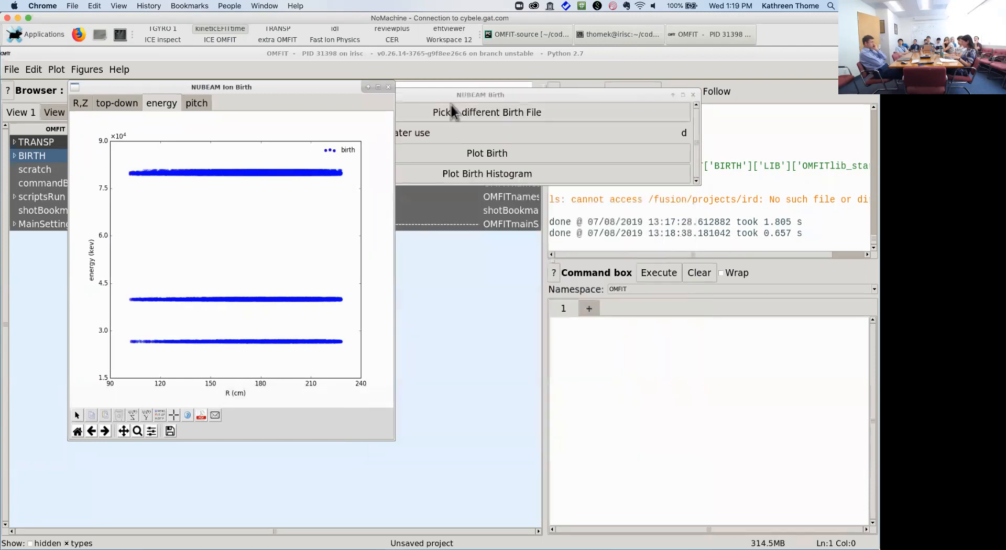
# Step: Enable Save Birth to Tree and load the 172010A03 run's birth.cdf1 as a second birth file
pyautogui.click(388, 87)
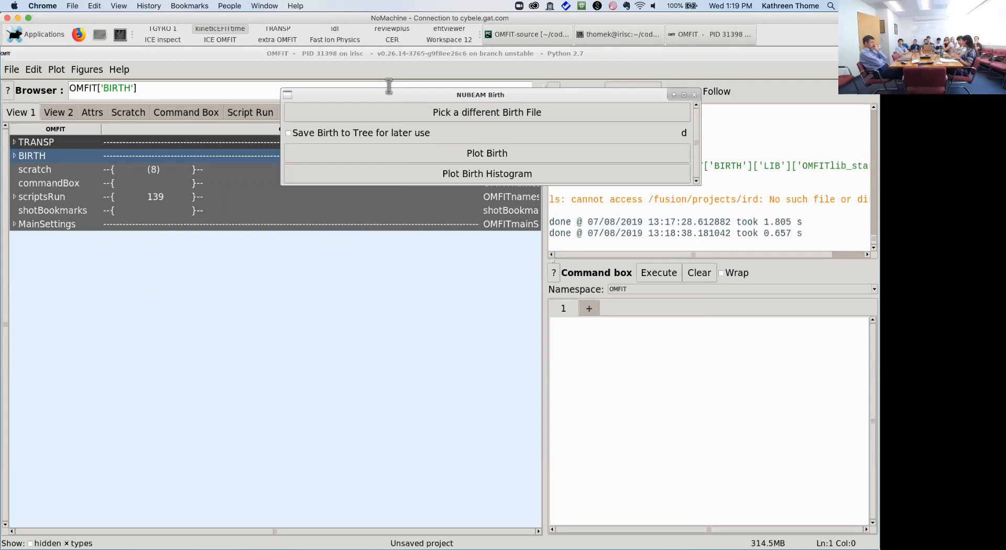
pyautogui.click(349, 138)
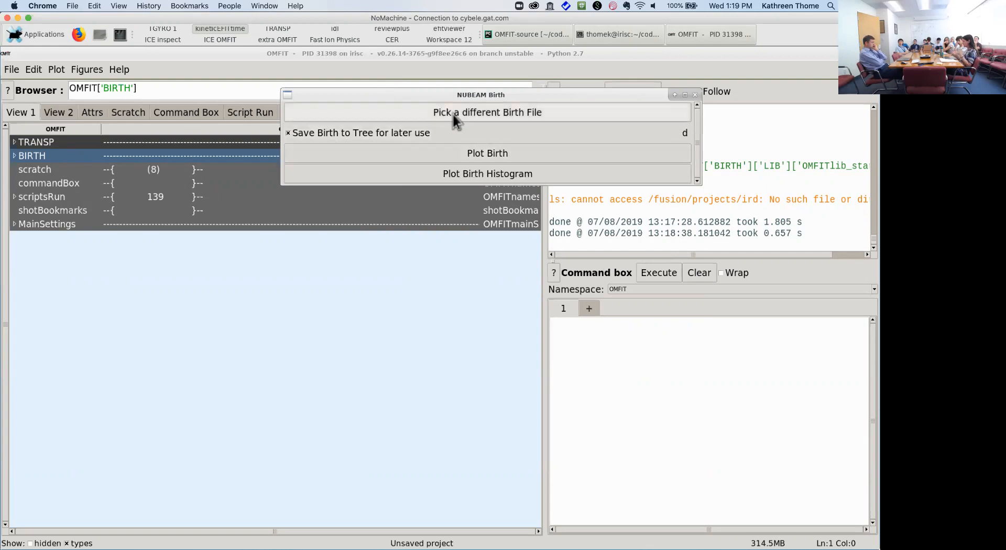
pyautogui.click(477, 114)
pyautogui.click(642, 113)
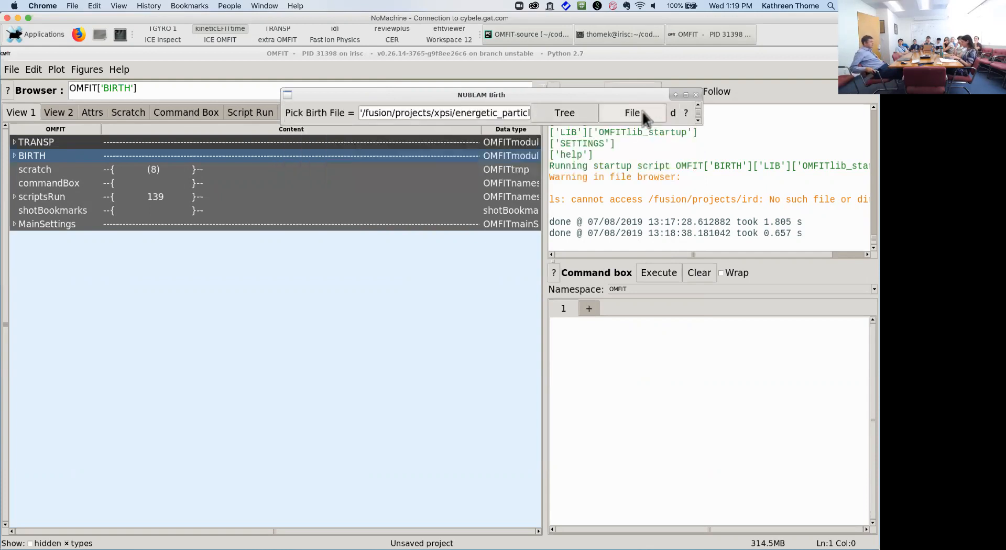
pyautogui.doubleClick(269, 211)
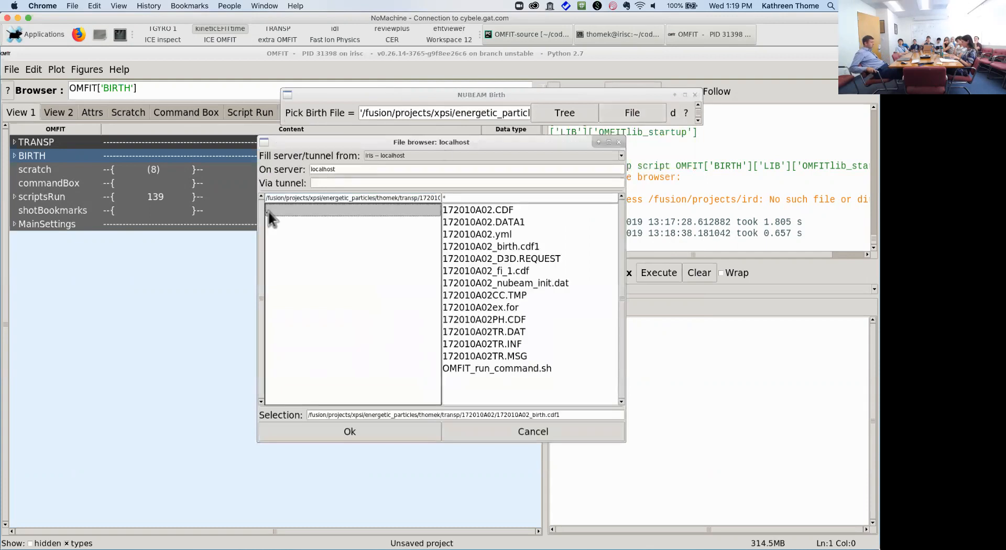
pyautogui.doubleClick(308, 357)
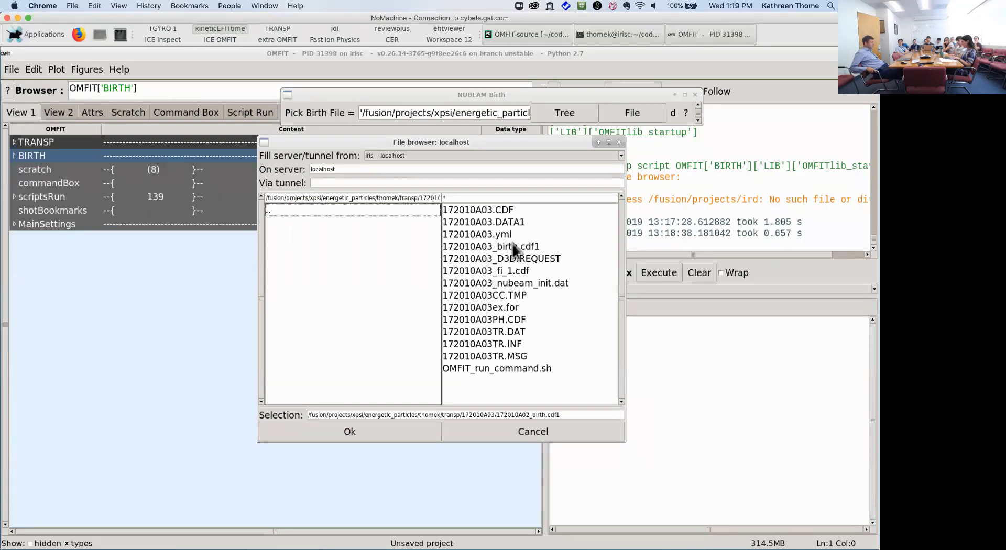
pyautogui.doubleClick(513, 245)
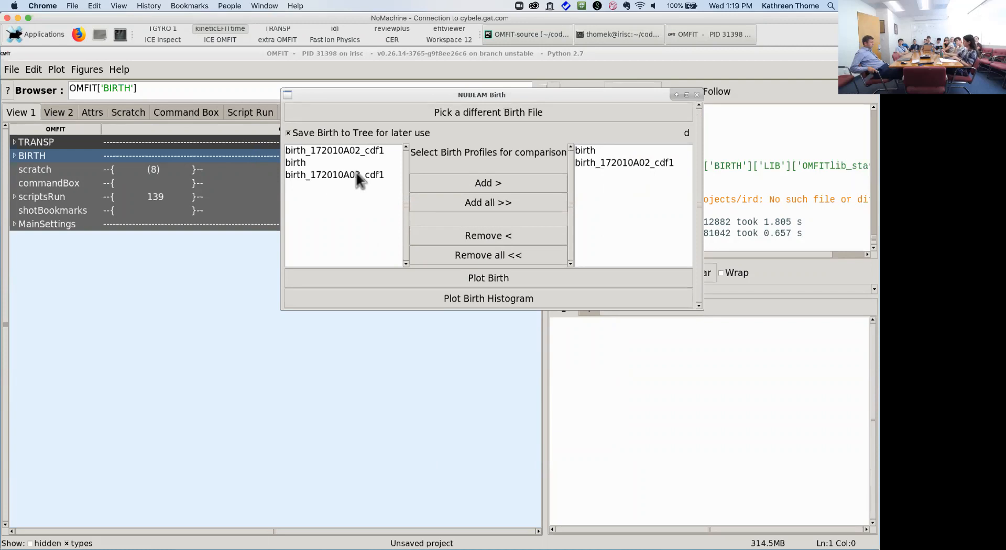
# Step: Replace 'birth' with birth_172010A03_cdf1 in the comparison list and plot both birth profiles
pyautogui.click(595, 150)
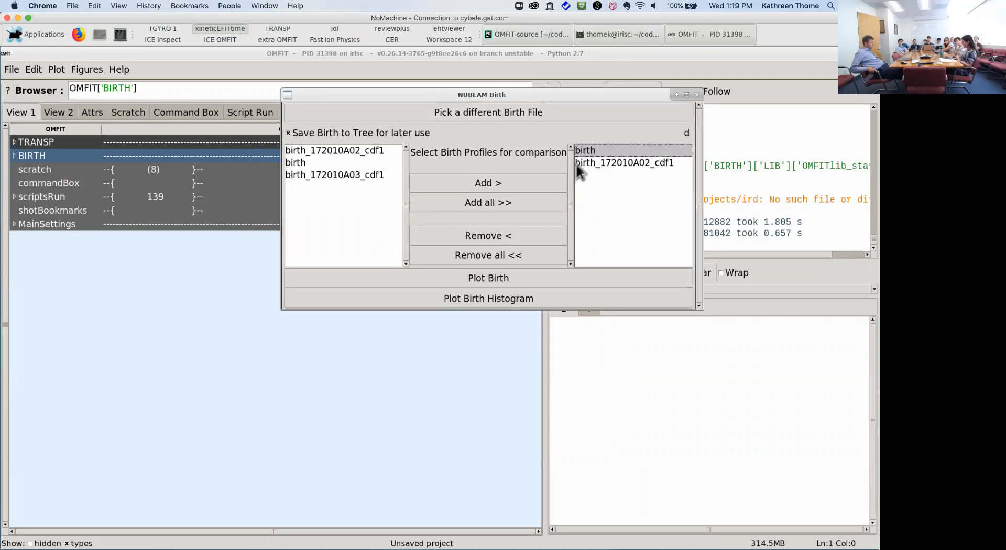
pyautogui.click(539, 242)
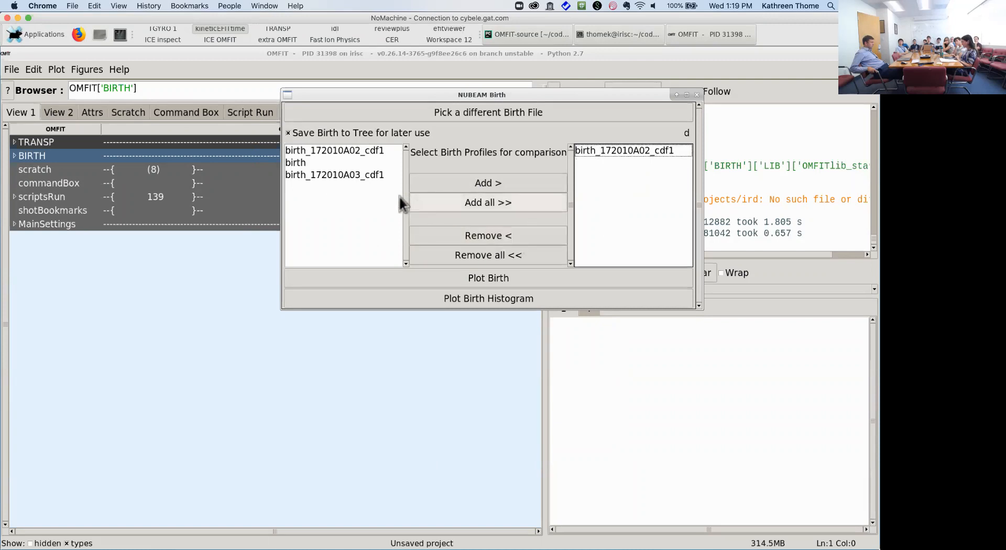
pyautogui.click(362, 179)
pyautogui.click(485, 179)
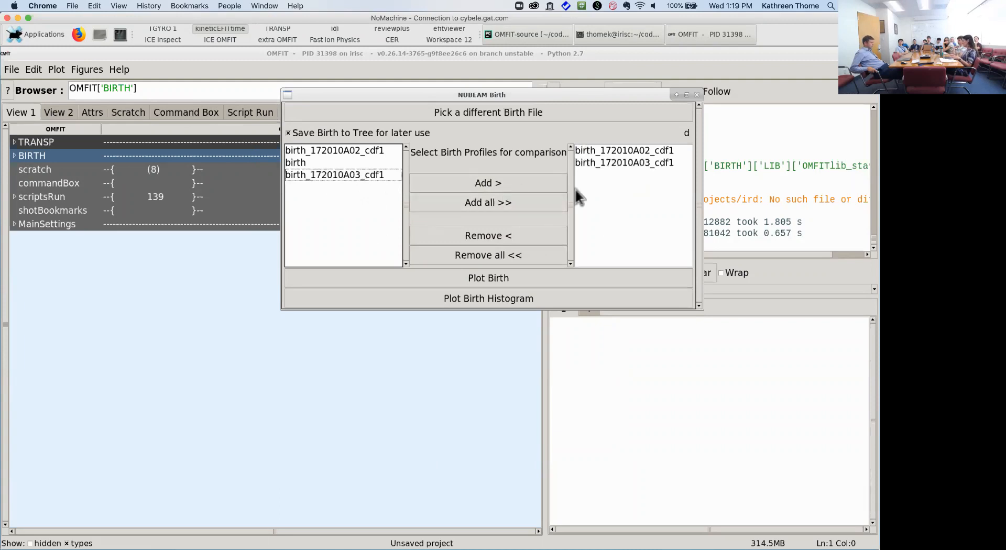
pyautogui.click(549, 282)
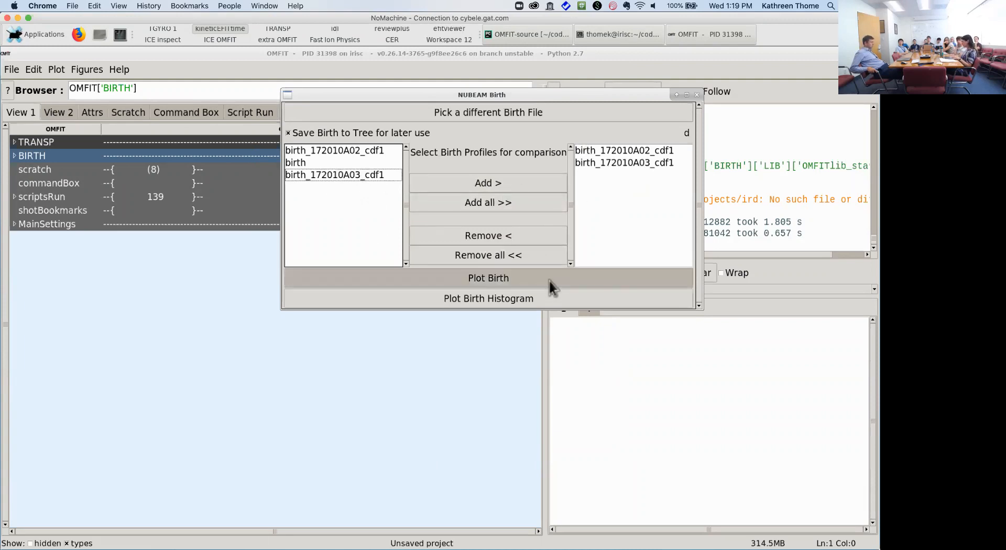
# Step: Review the top-down, energy and pitch views, then close the plot and comparison window
pyautogui.moveTo(479, 179); pyautogui.dragTo(350, 126)
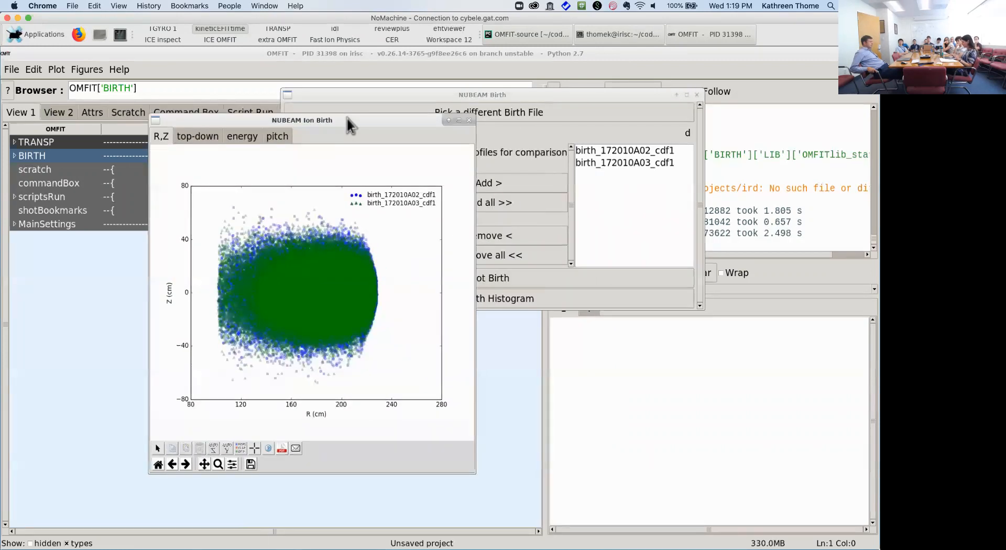
pyautogui.click(194, 136)
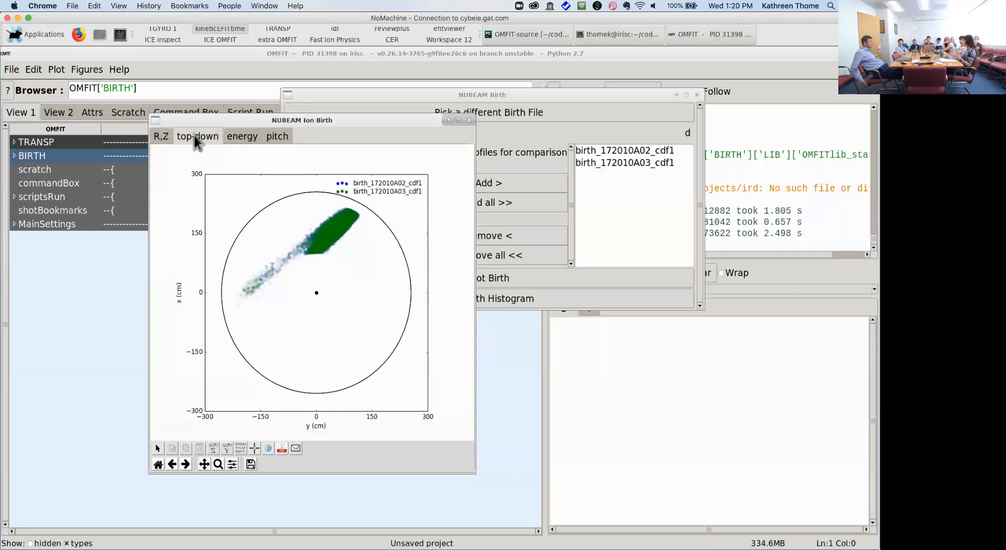
pyautogui.click(253, 137)
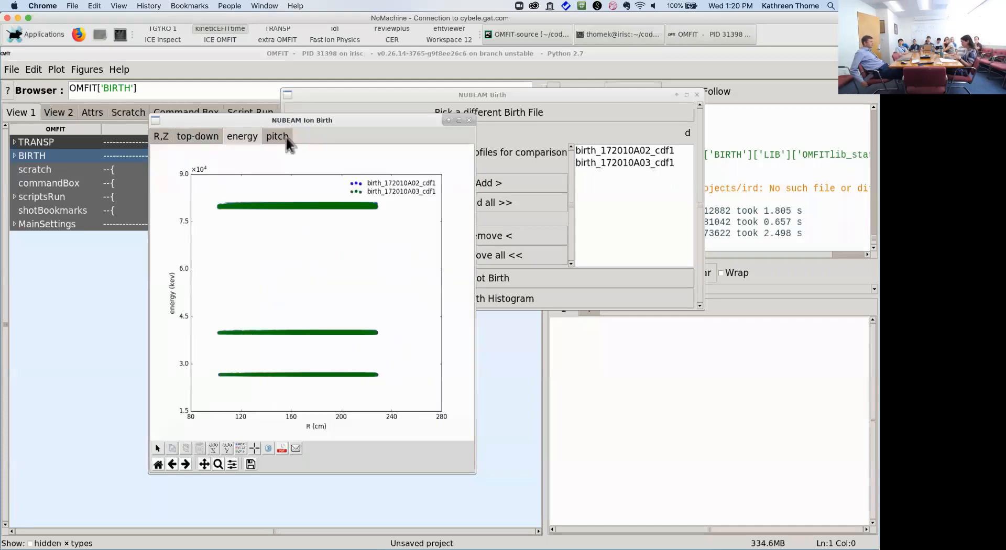
pyautogui.click(286, 139)
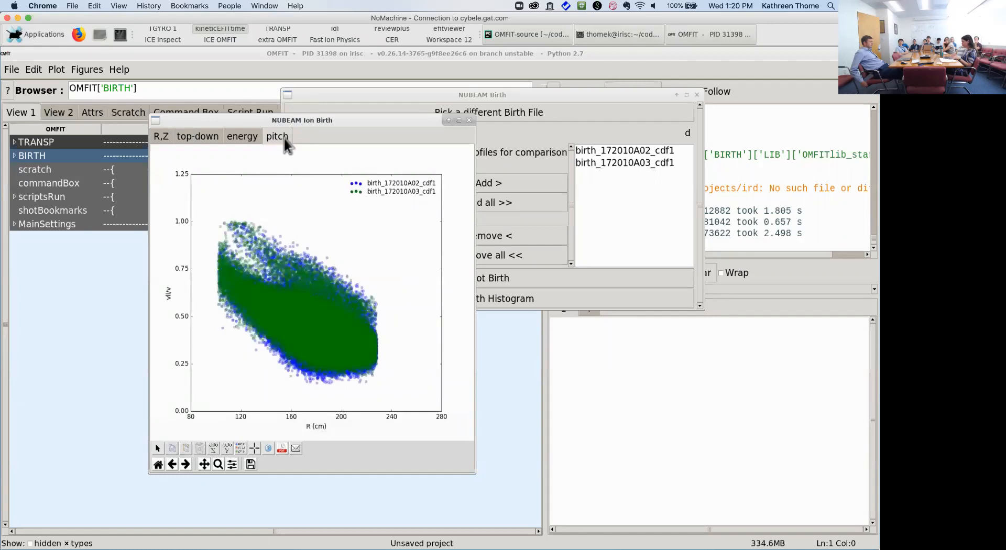
pyautogui.click(471, 121)
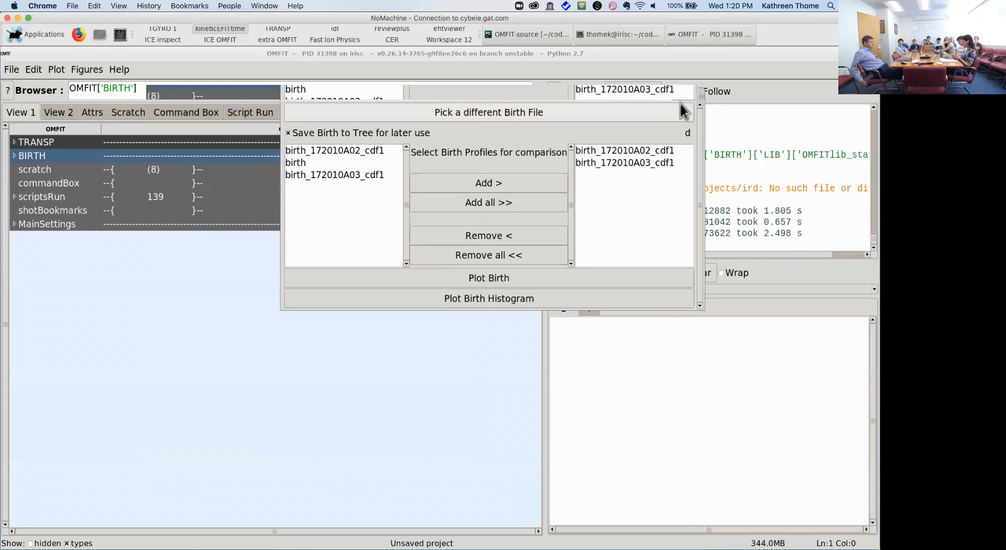
pyautogui.click(699, 96)
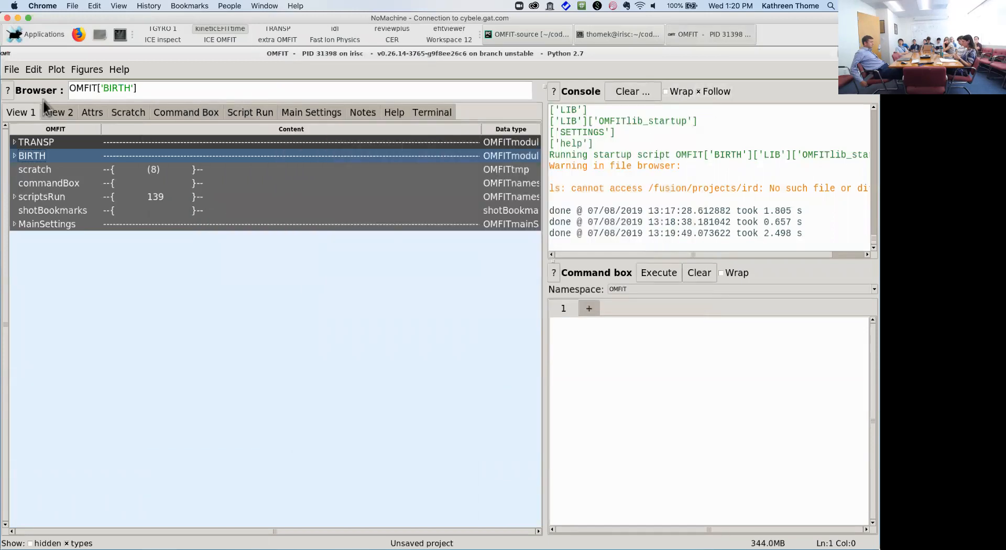
# Step: Import the FBM module into the project tree, filtering the module list by 'fbm'
pyautogui.click(12, 70)
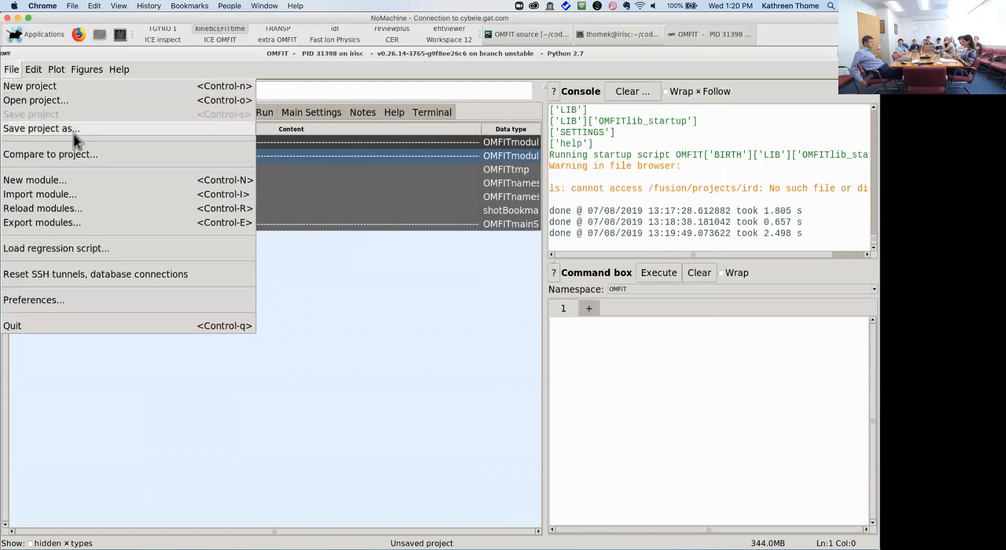
pyautogui.click(78, 195)
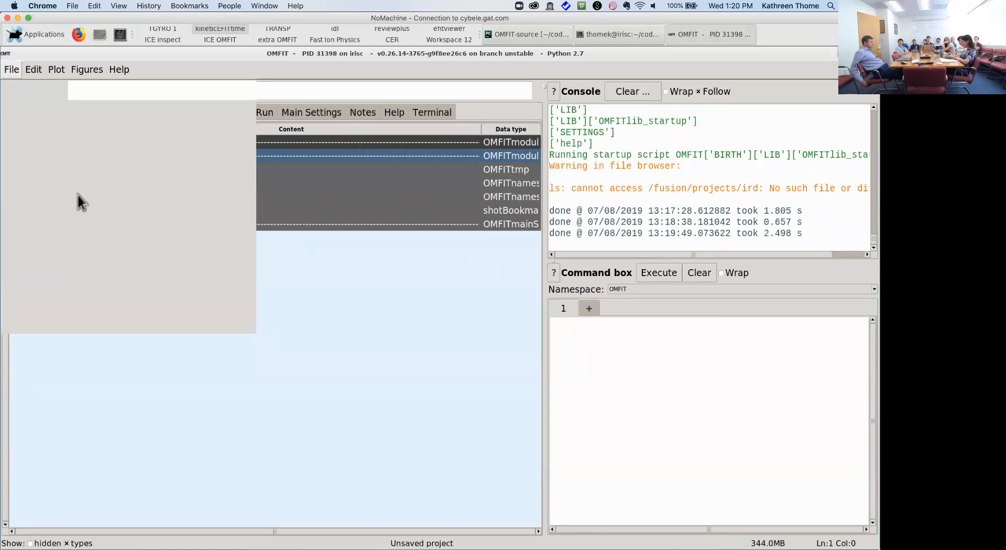
pyautogui.write('fbm')
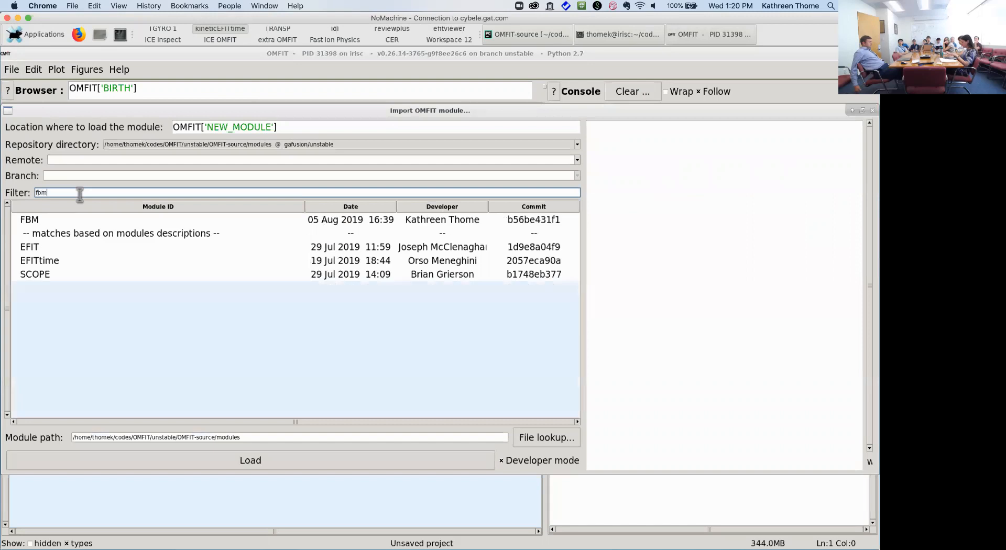
pyautogui.doubleClick(74, 221)
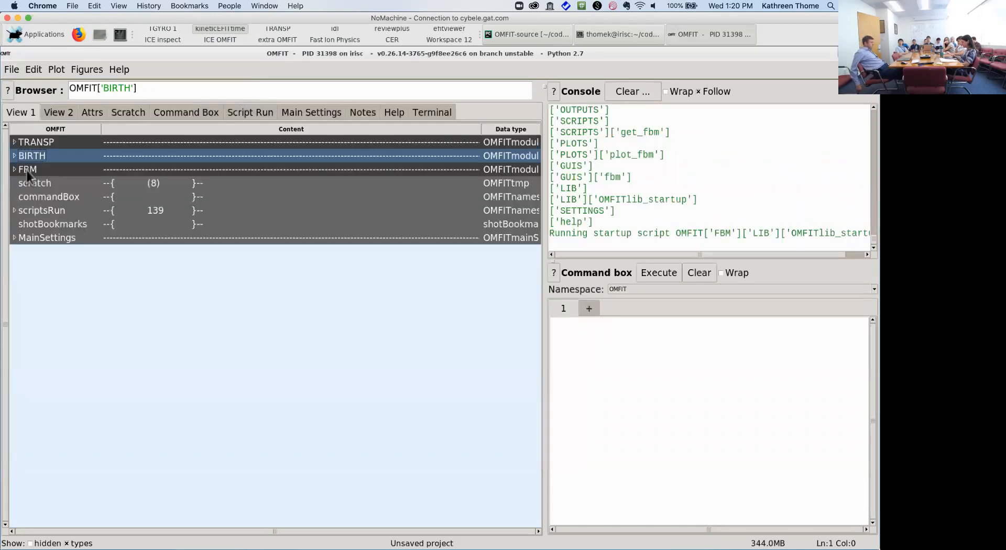
# Step: Set the NUBEAM FBM ACFILE to 172010A03.DATA1
pyautogui.doubleClick(27, 170)
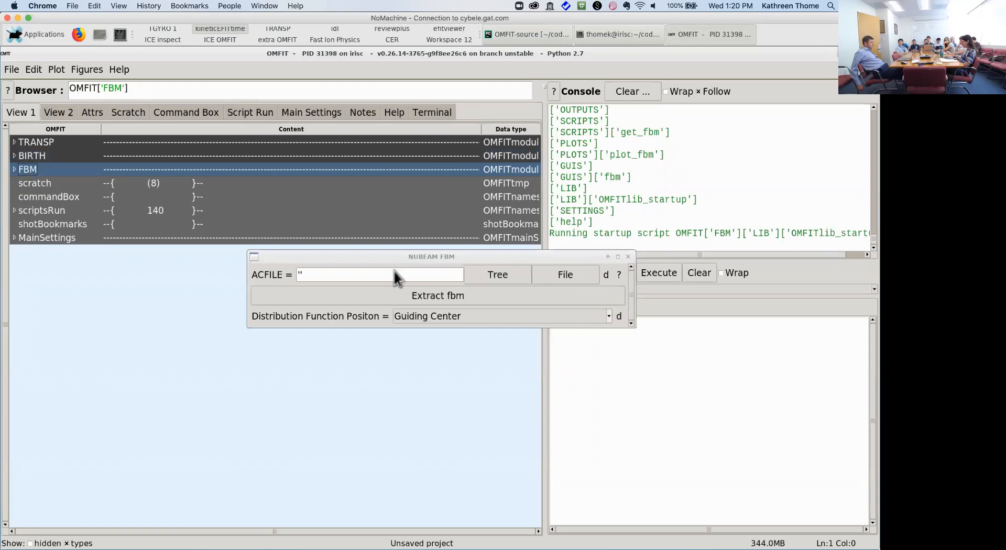
pyautogui.click(567, 275)
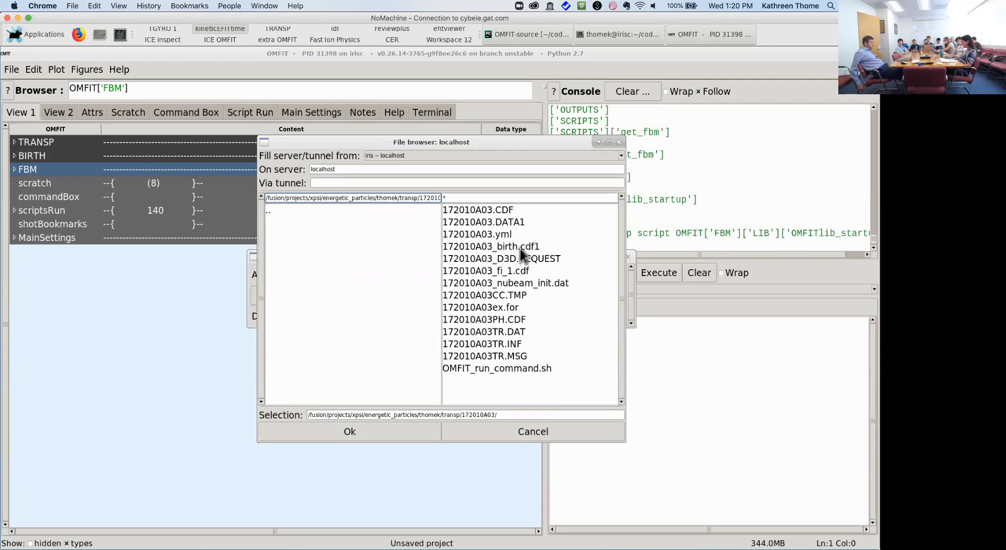
pyautogui.doubleClick(511, 223)
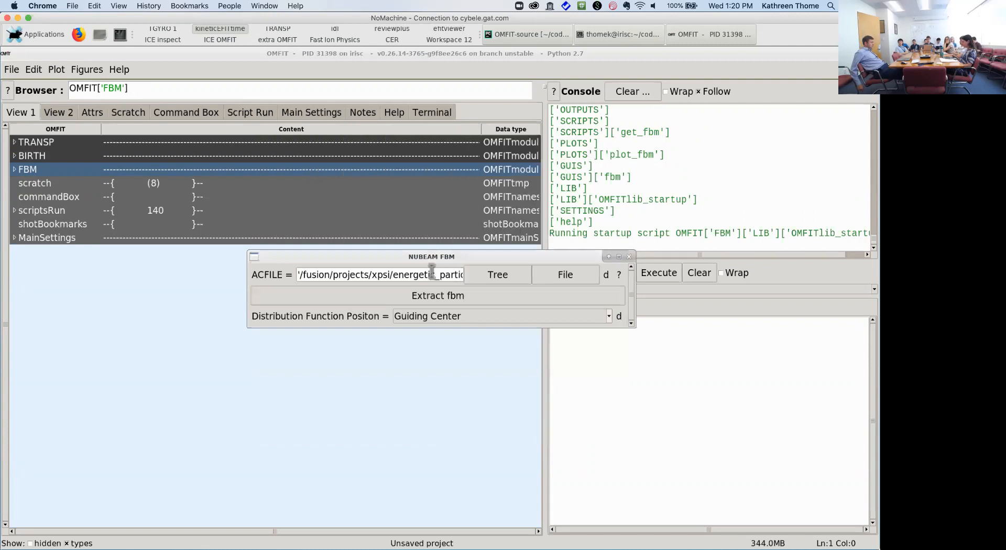
pyautogui.moveTo(430, 255); pyautogui.dragTo(398, 161)
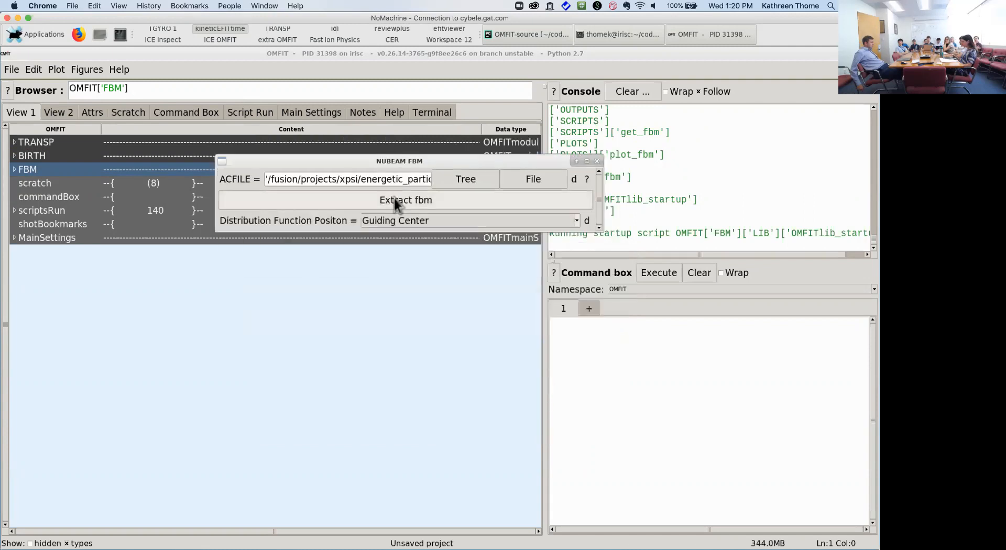
# Step: Run Extract fbm on 172010A03.DATA1, producing 172010A03_fi_1.cdf
pyautogui.click(395, 199)
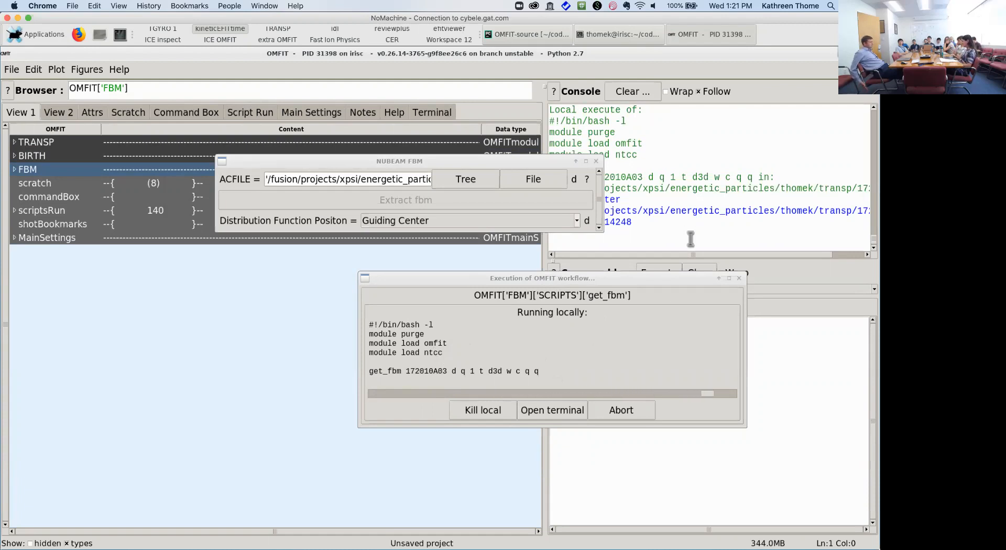
pyautogui.moveTo(670, 281); pyautogui.dragTo(520, 277)
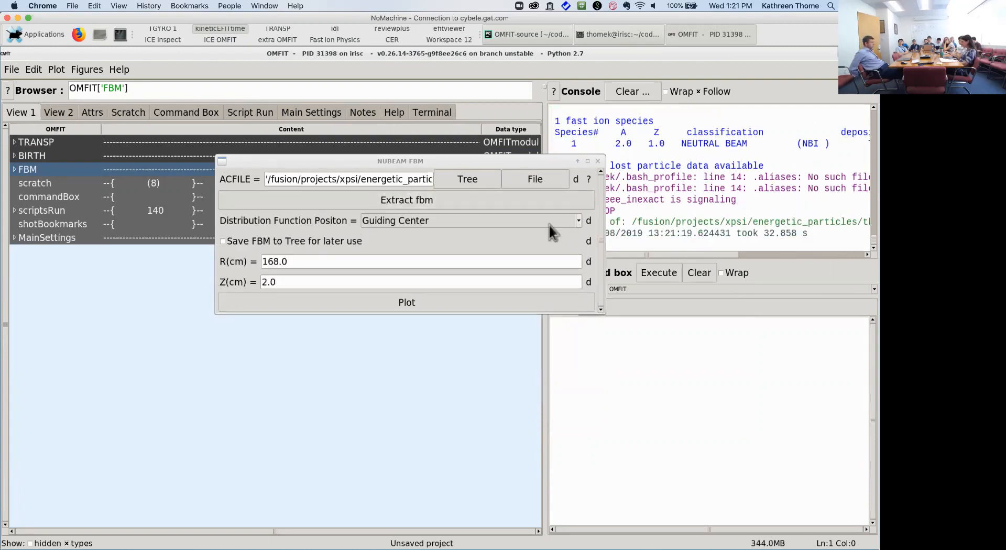
# Step: Plot the 172010A03 fast-ion distribution at Guiding Center, R 168 cm, Z 2 cm, and inspect it full-screen
pyautogui.click(577, 221)
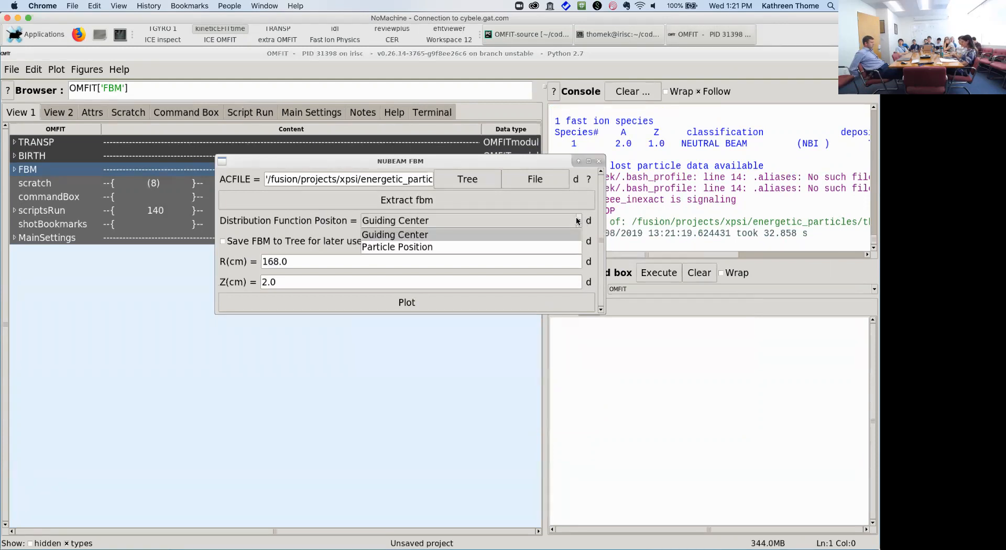
pyautogui.click(479, 219)
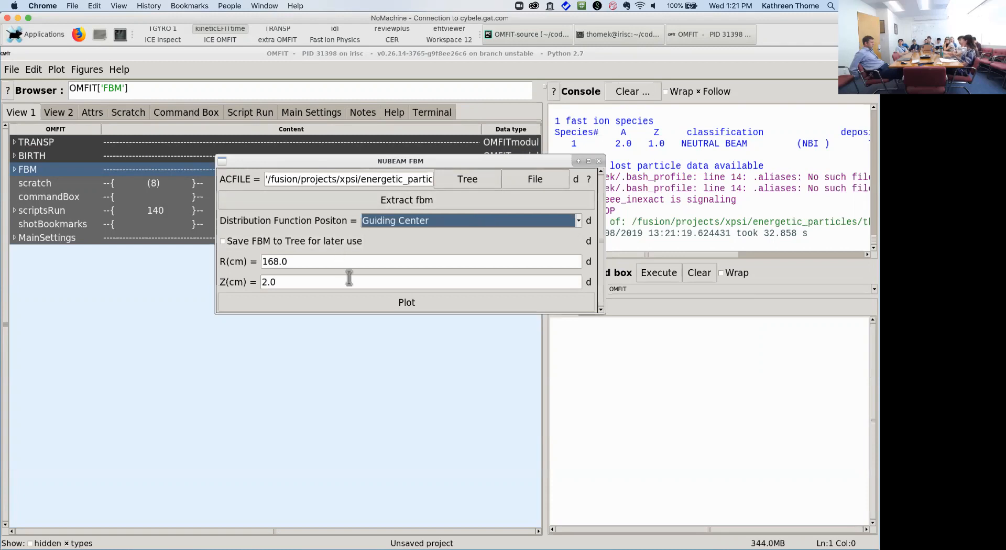
pyautogui.click(369, 303)
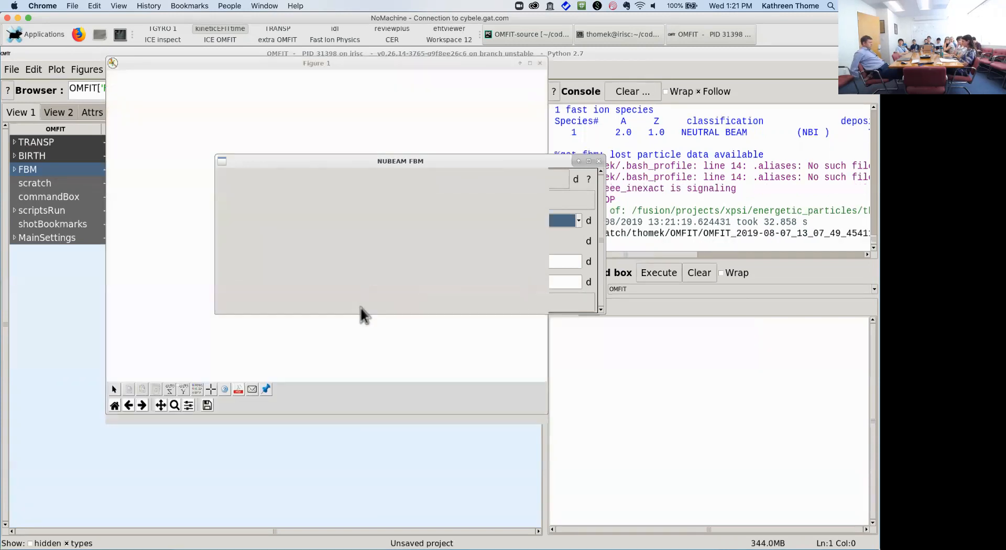
pyautogui.moveTo(557, 163); pyautogui.dragTo(871, 374)
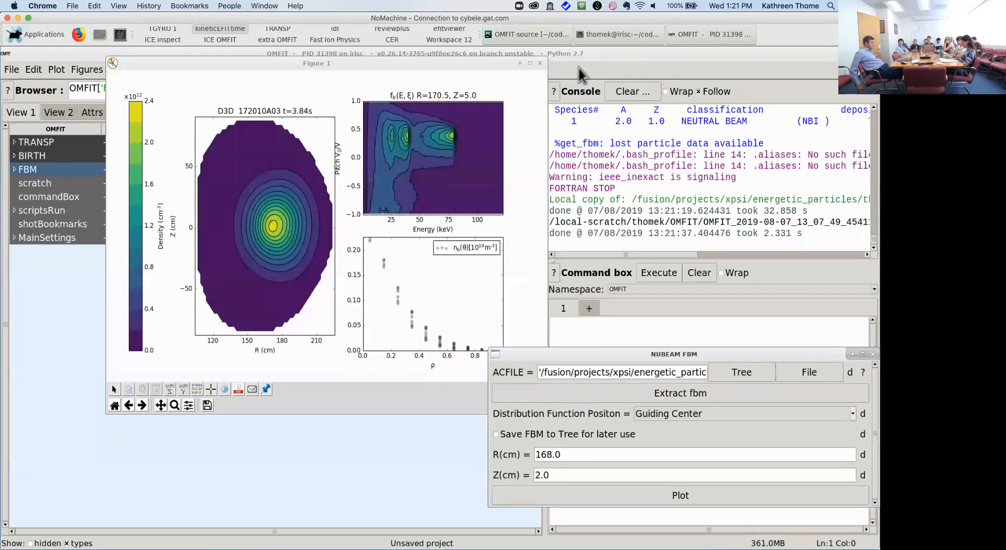
pyautogui.click(530, 64)
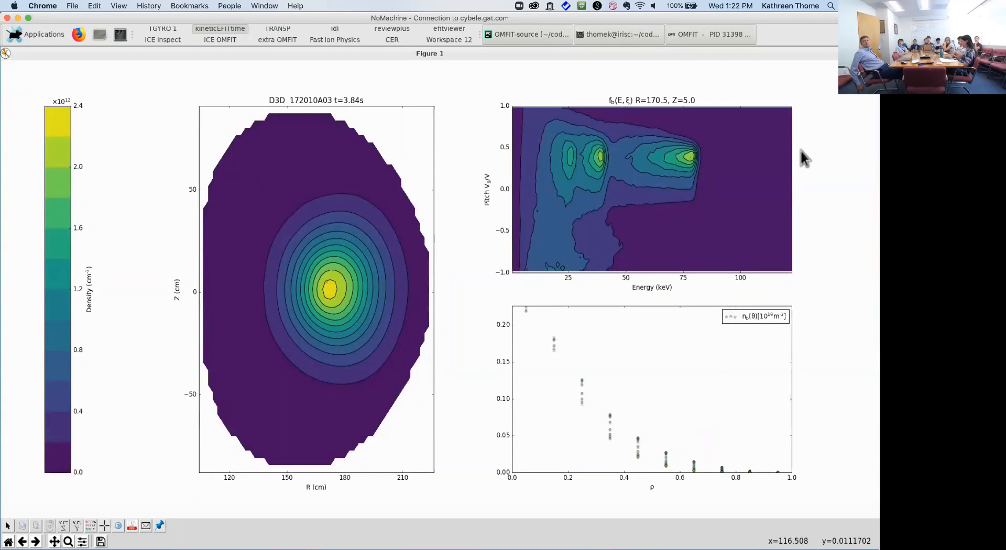
pyautogui.moveTo(622, 100); pyautogui.dragTo(323, 109)
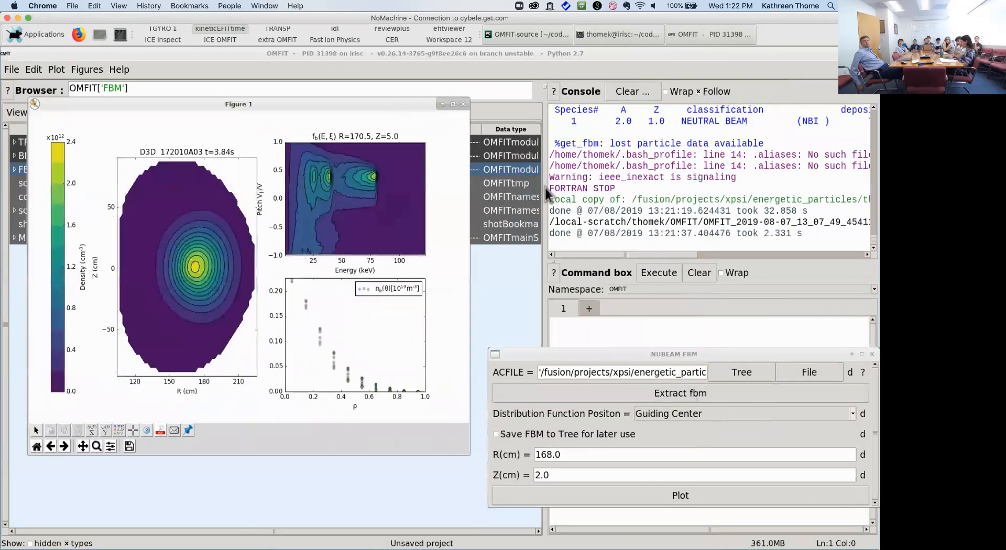
# Step: Enable saving FBM to the tree and switch ACFILE to 172010A02/172010A02.DATA1
pyautogui.moveTo(652, 356); pyautogui.dragTo(631, 229)
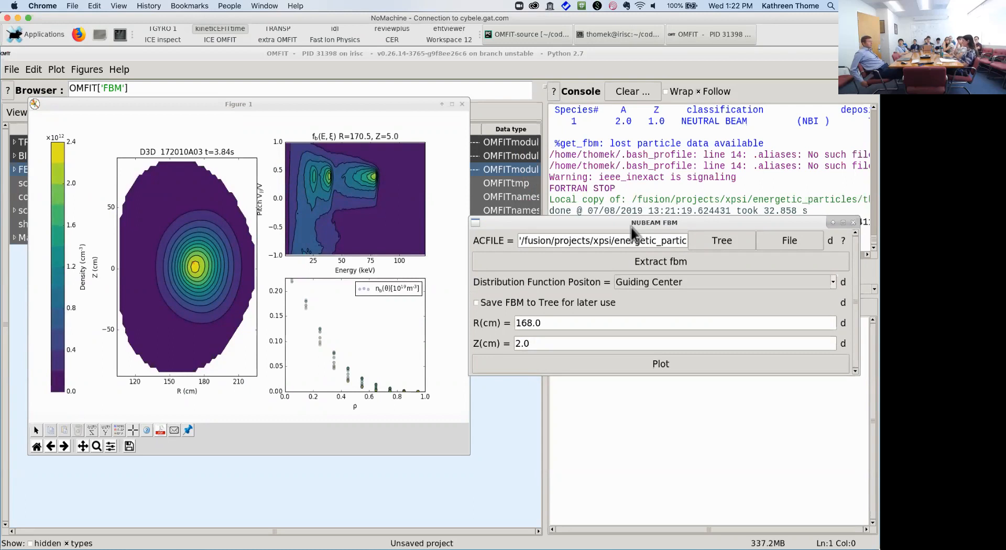
pyautogui.moveTo(631, 228); pyautogui.dragTo(632, 221)
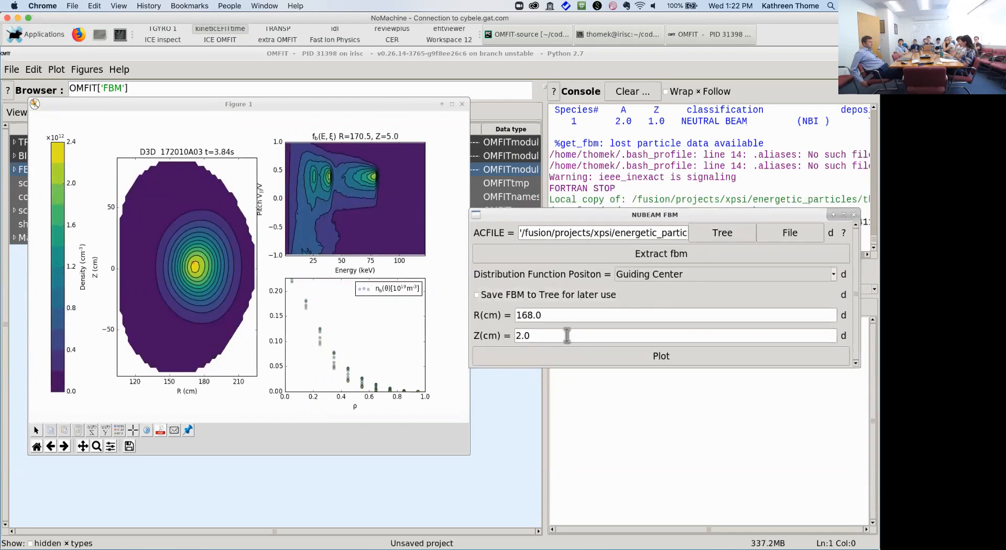
pyautogui.click(564, 297)
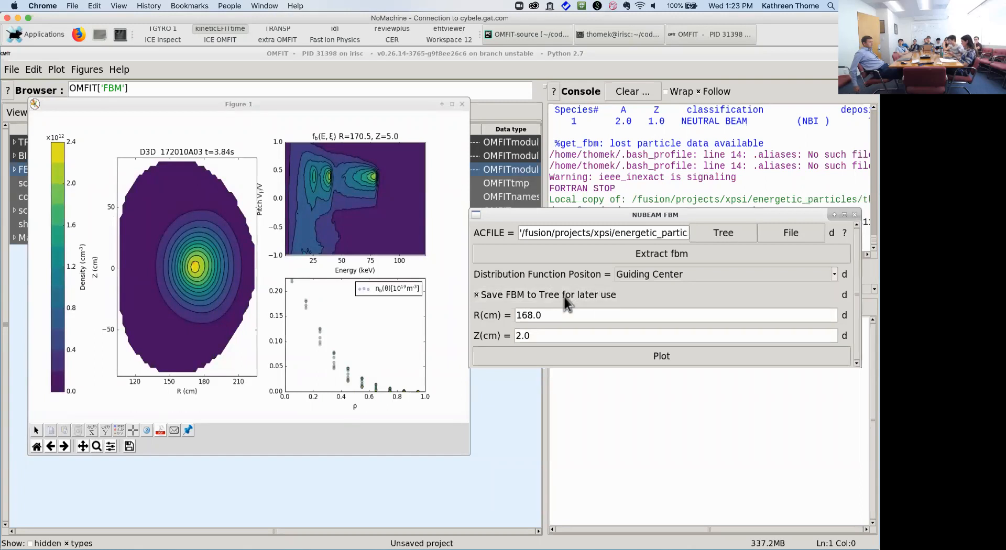
pyautogui.click(774, 231)
pyautogui.doubleClick(281, 213)
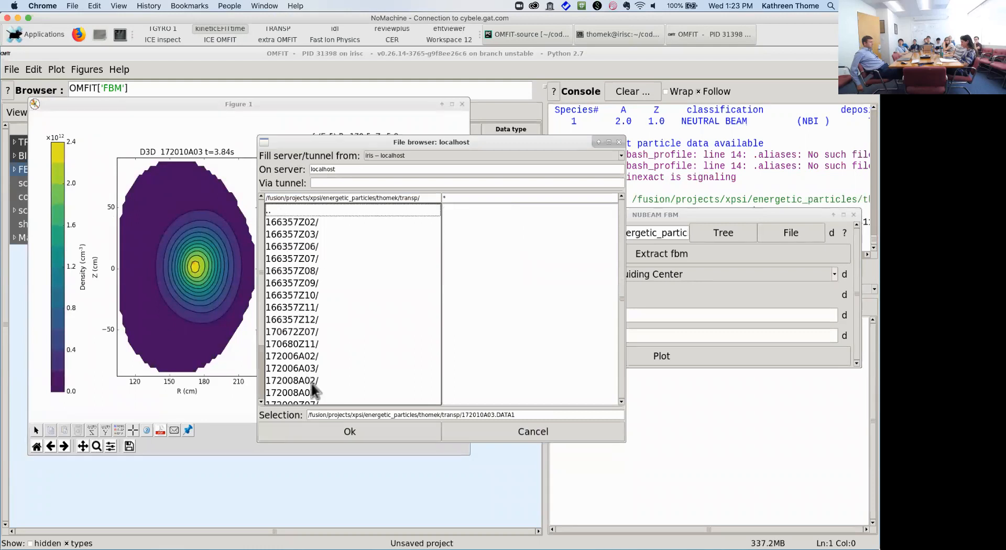
pyautogui.scroll(-3, 312, 384)
pyautogui.doubleClick(316, 346)
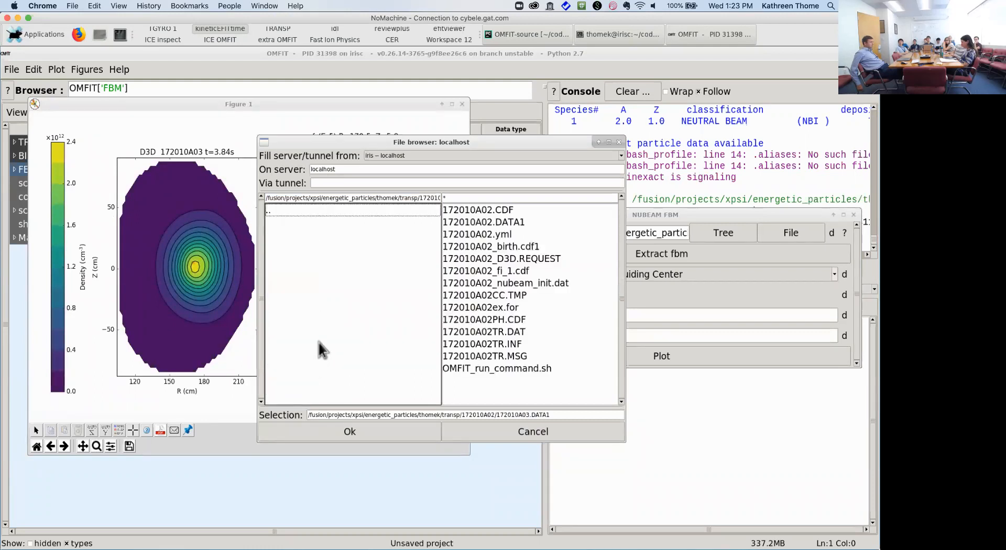
pyautogui.doubleClick(489, 224)
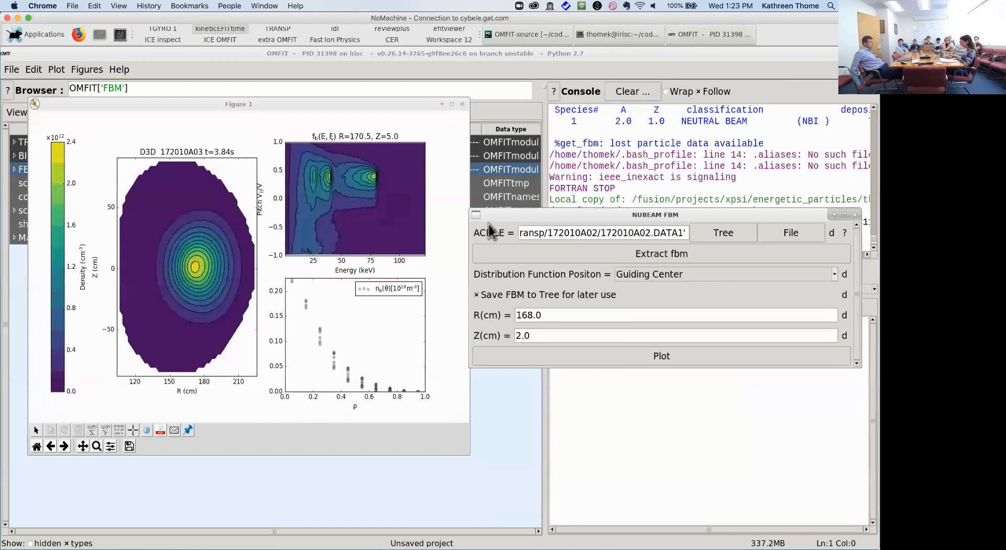
# Step: Extract the fast-ion distribution from 172010A02.DATA1, adding fbm_172010A02_cdf to the FBM list
pyautogui.click(673, 257)
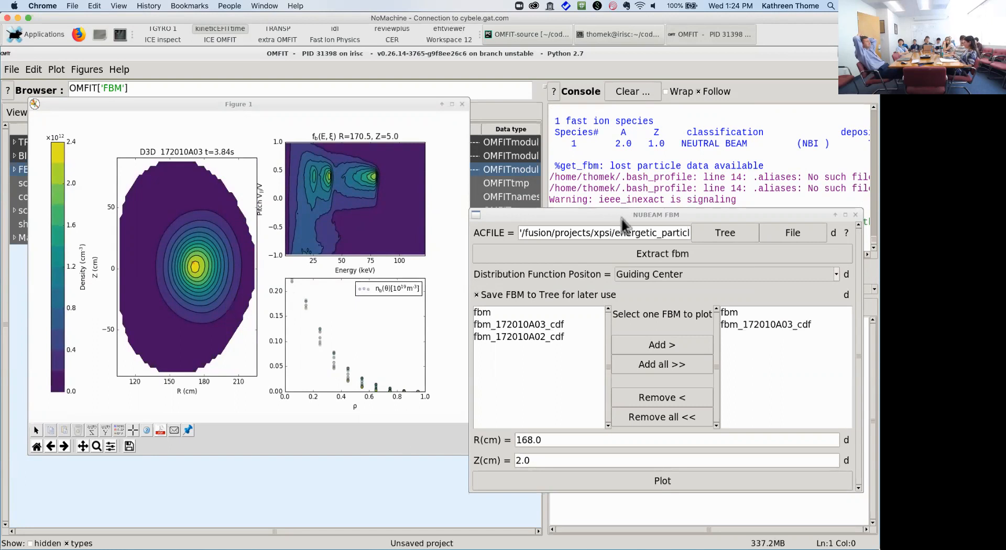
pyautogui.moveTo(622, 219); pyautogui.dragTo(568, 128)
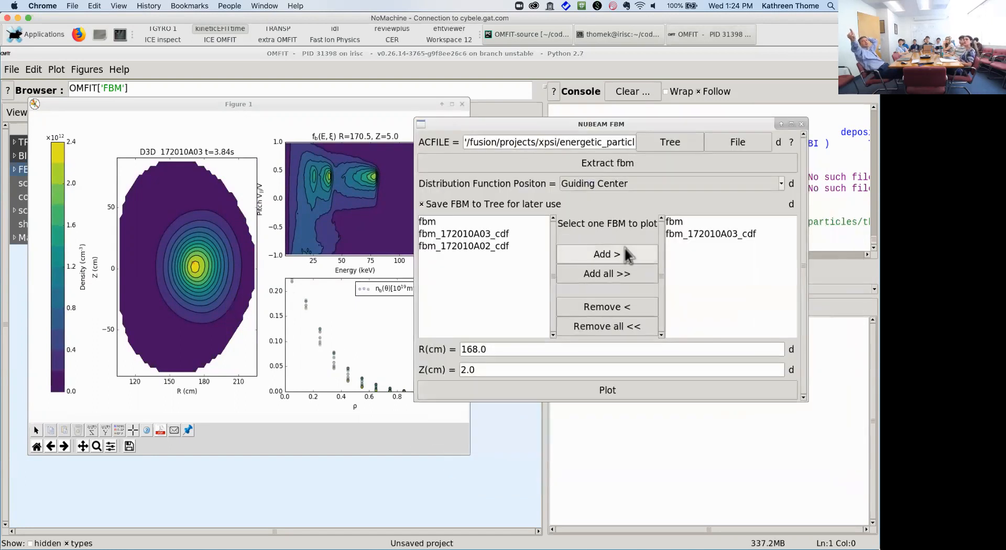
# Step: View the fast-ion density and distribution figure maximized, then restore and close it
pyautogui.click(378, 416)
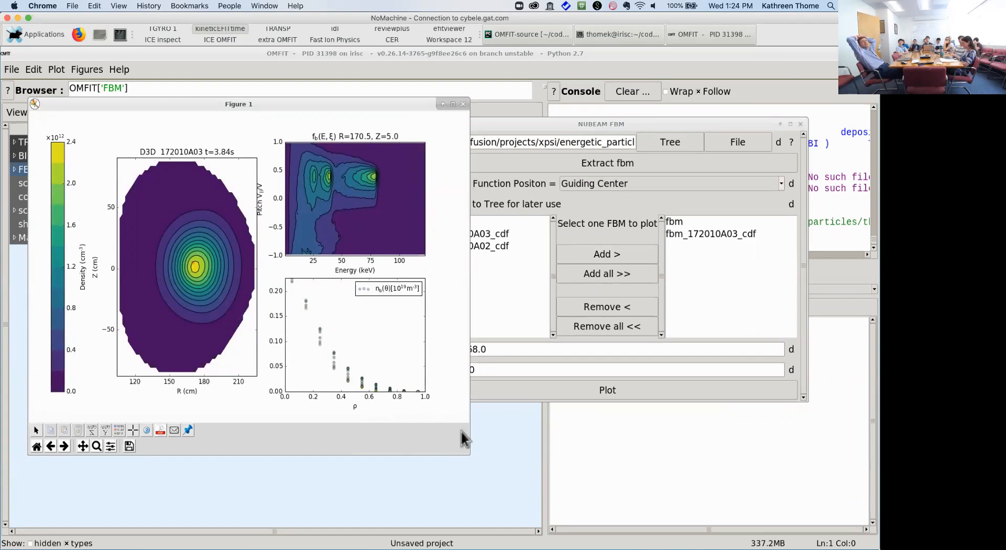
pyautogui.click(451, 106)
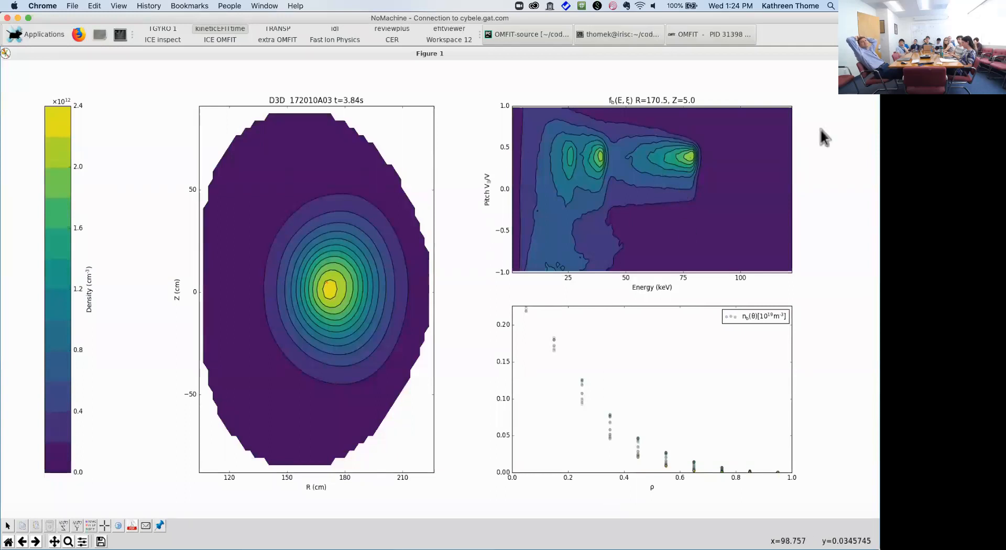
pyautogui.click(863, 54)
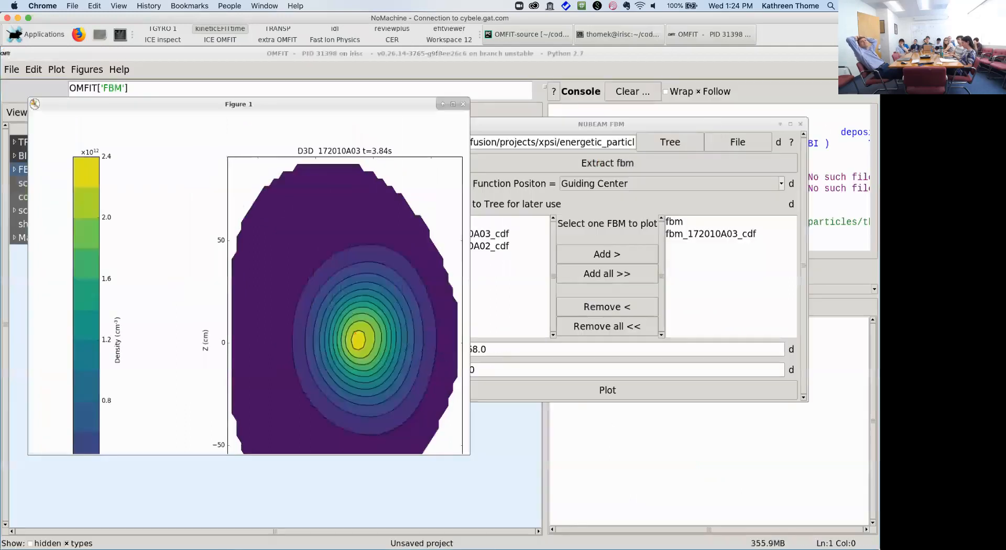
pyautogui.click(463, 104)
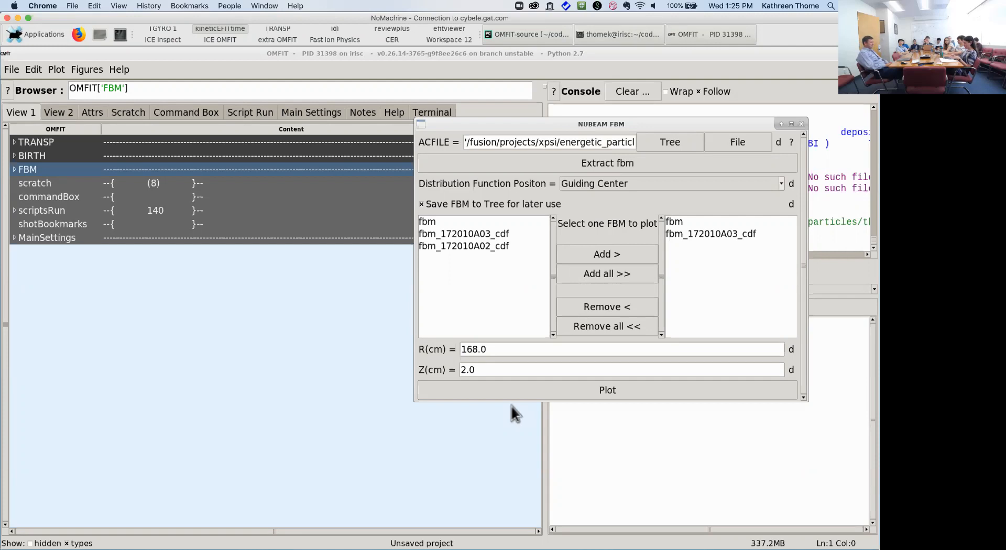
# Step: Return to the OMFIT session and open the TRANSP module's GUI for shot 172010
pyautogui.click(329, 34)
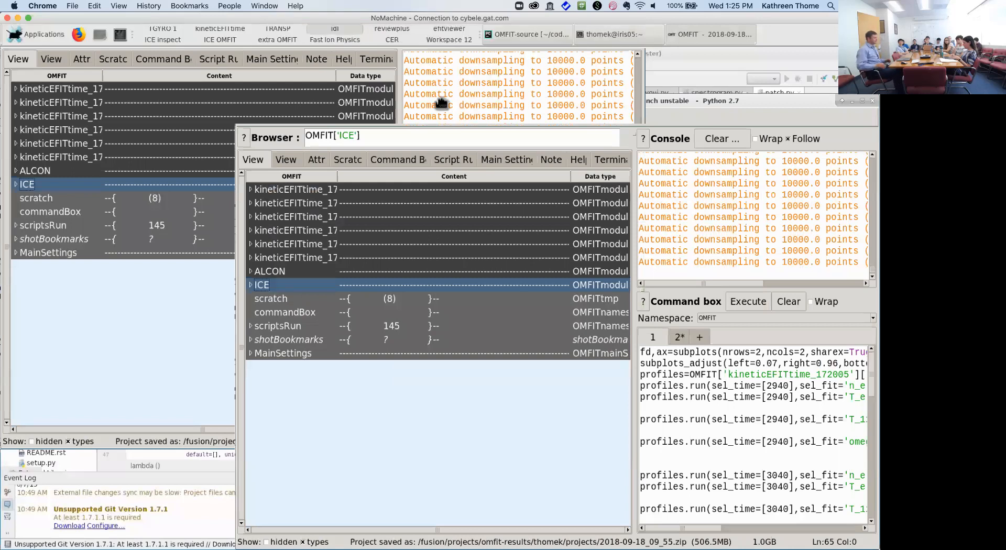
pyautogui.moveTo(441, 99)
pyautogui.mouseDown()
pyautogui.moveTo(295, 75)
pyautogui.moveTo(285, 63)
pyautogui.mouseUp()
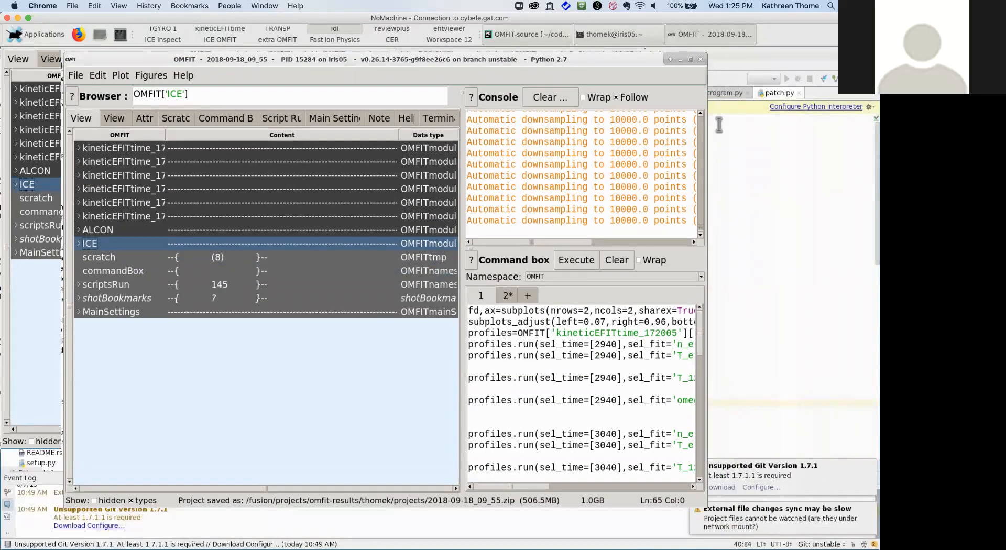
pyautogui.click(279, 33)
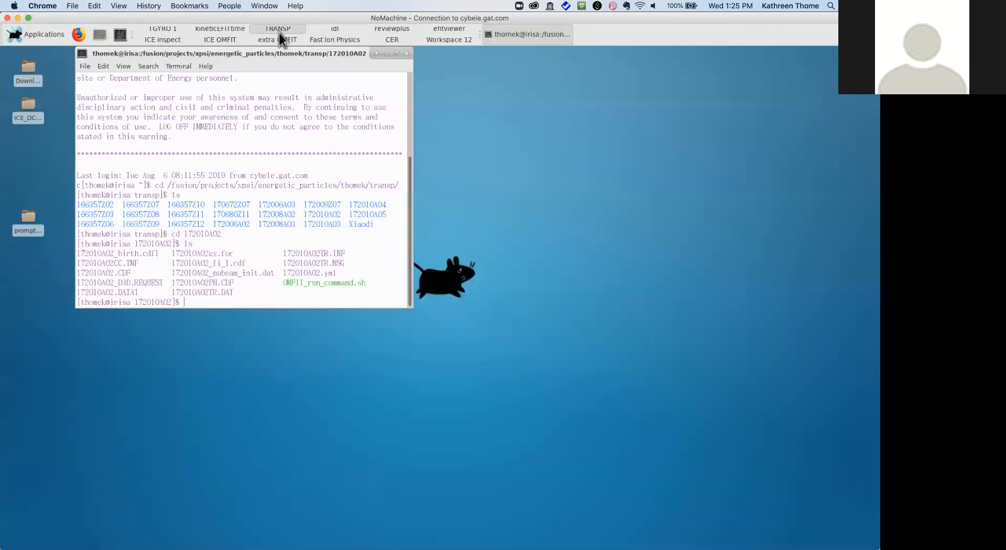
pyautogui.click(237, 33)
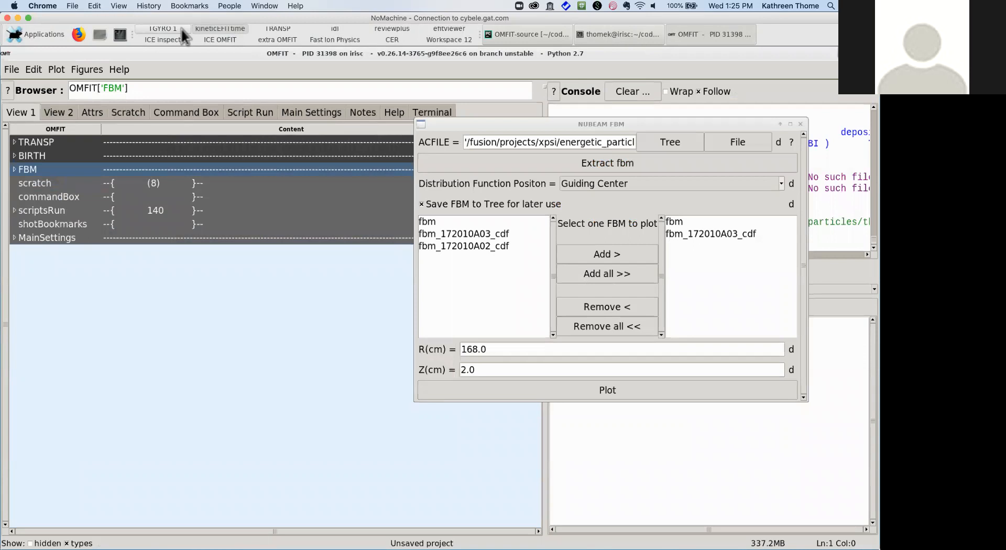
pyautogui.click(15, 145)
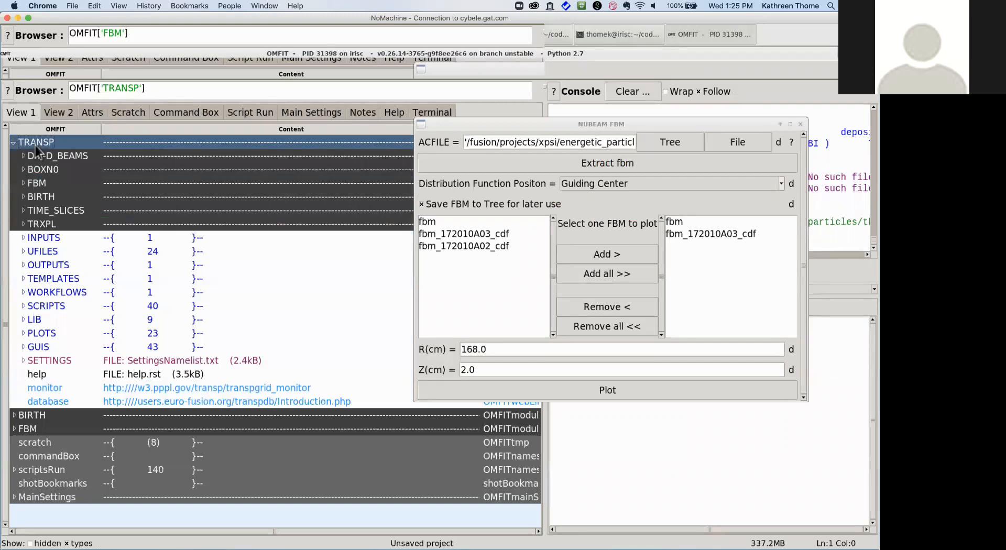
pyautogui.doubleClick(35, 145)
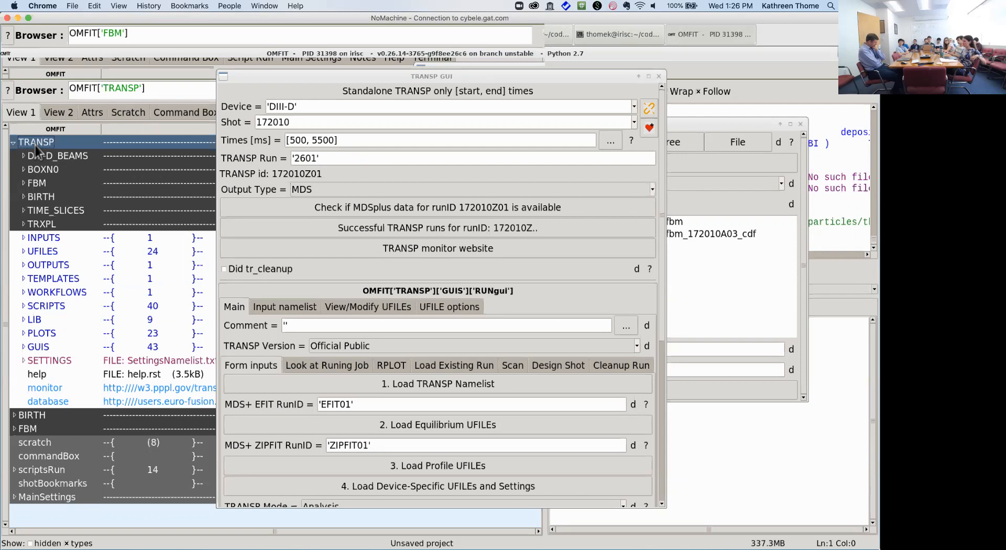
# Step: Set Beamline to 2 in the TRANSP Input namelist's Heating > NBI settings
pyautogui.click(288, 309)
pyautogui.click(408, 328)
pyautogui.scroll(-1, 428, 334)
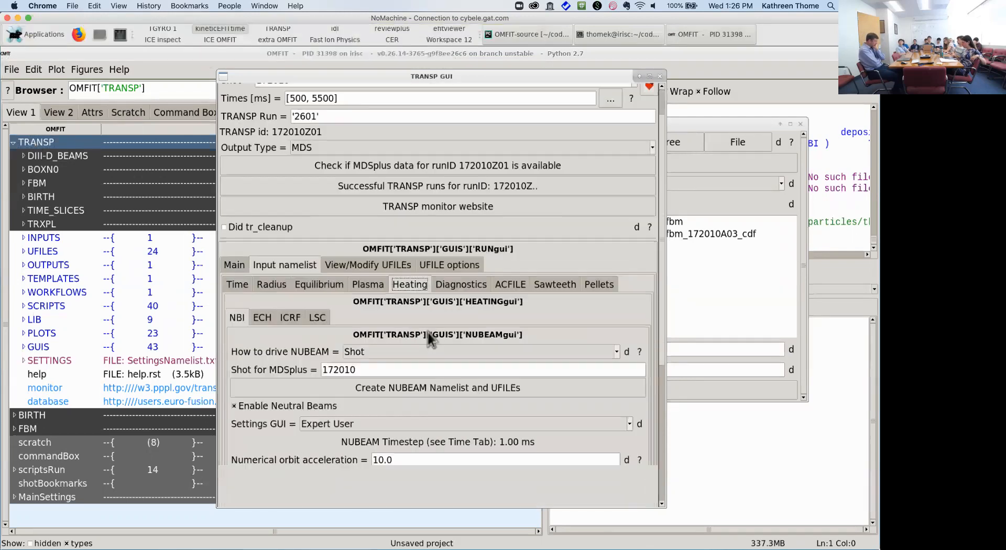
pyautogui.scroll(-5, 429, 333)
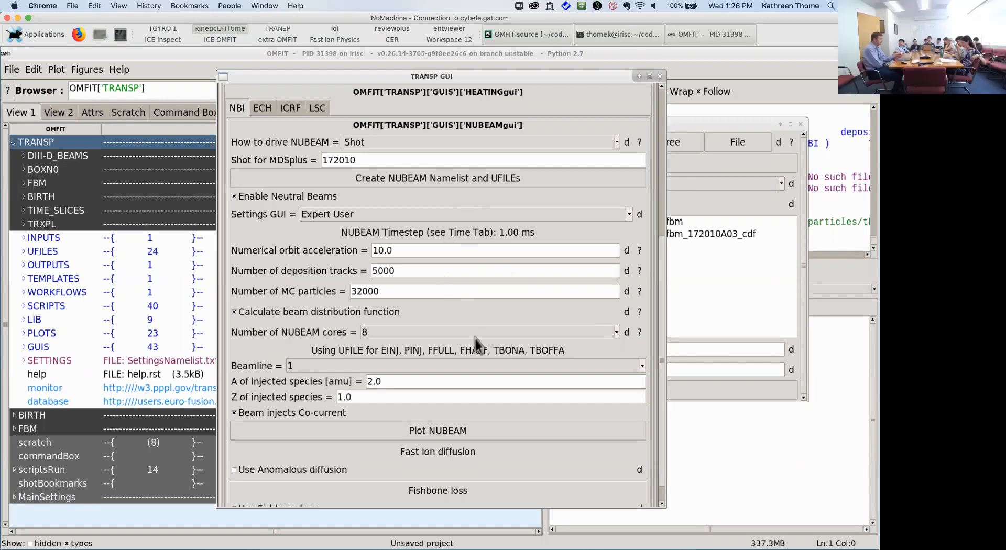
pyautogui.click(643, 368)
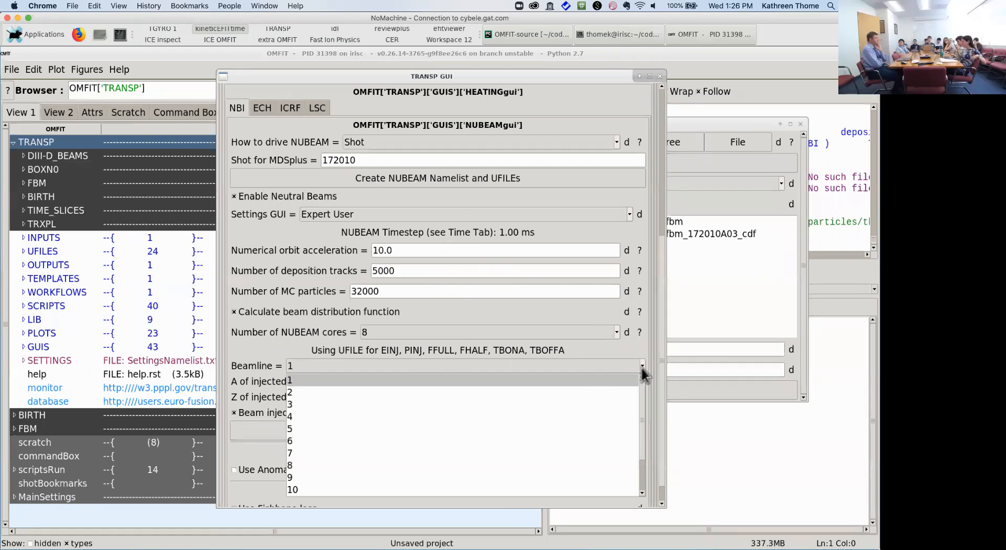
pyautogui.click(548, 390)
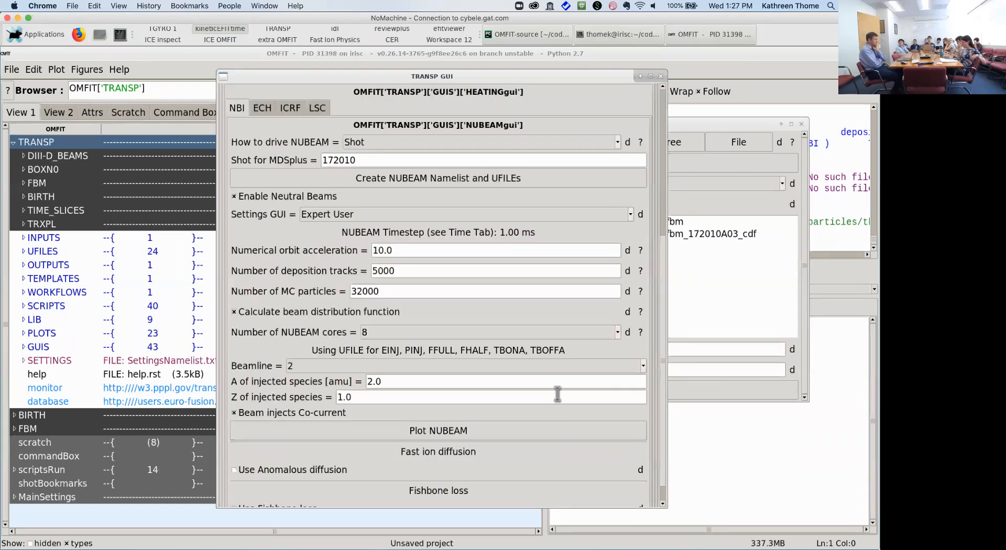
# Step: Reopen the Beamline choices to check them, then dismiss them unchanged
pyautogui.click(644, 367)
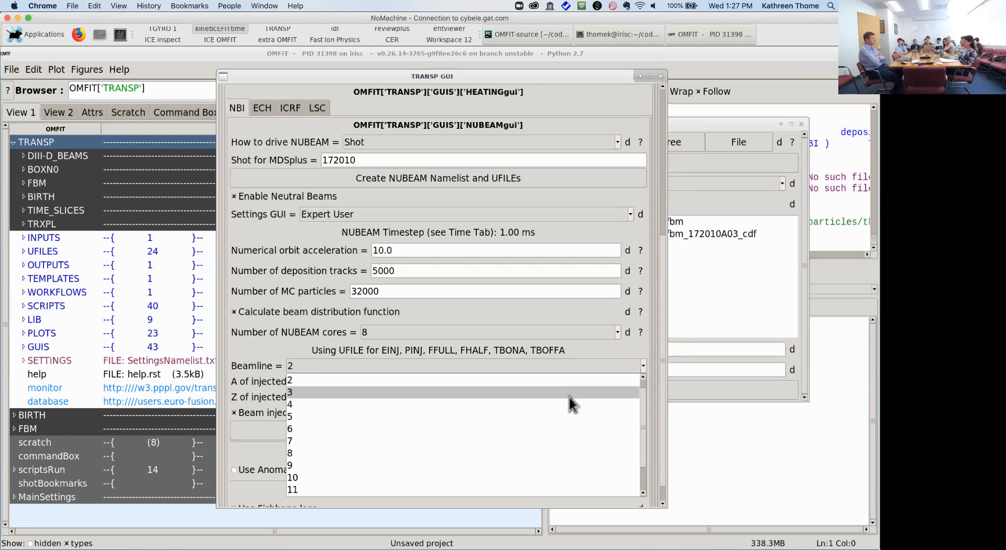
pyautogui.scroll(-1, 557, 414)
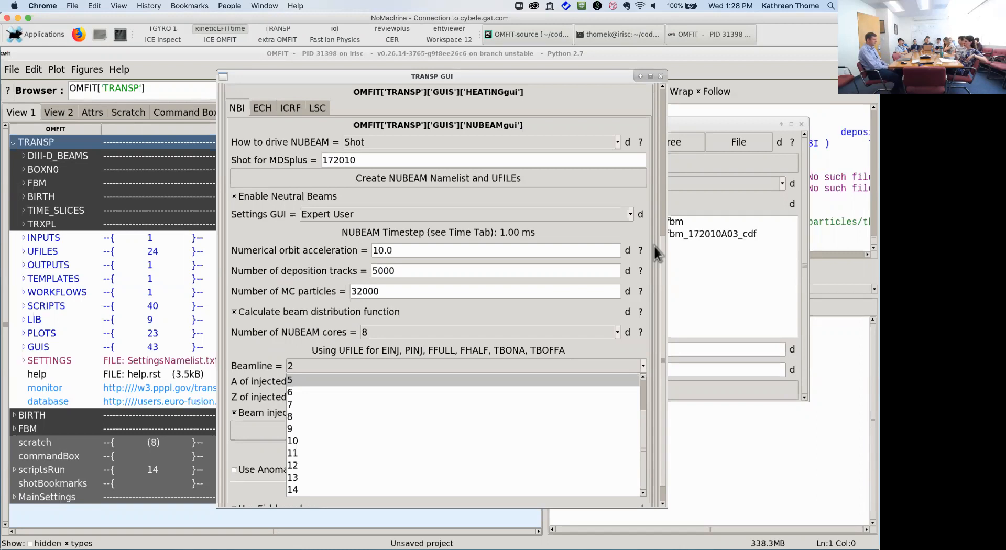
pyautogui.click(661, 77)
# Step: Close the TRANSP GUI and show the Fast Ion Physics OMFIT session maximized with wider module names
pyautogui.click(661, 78)
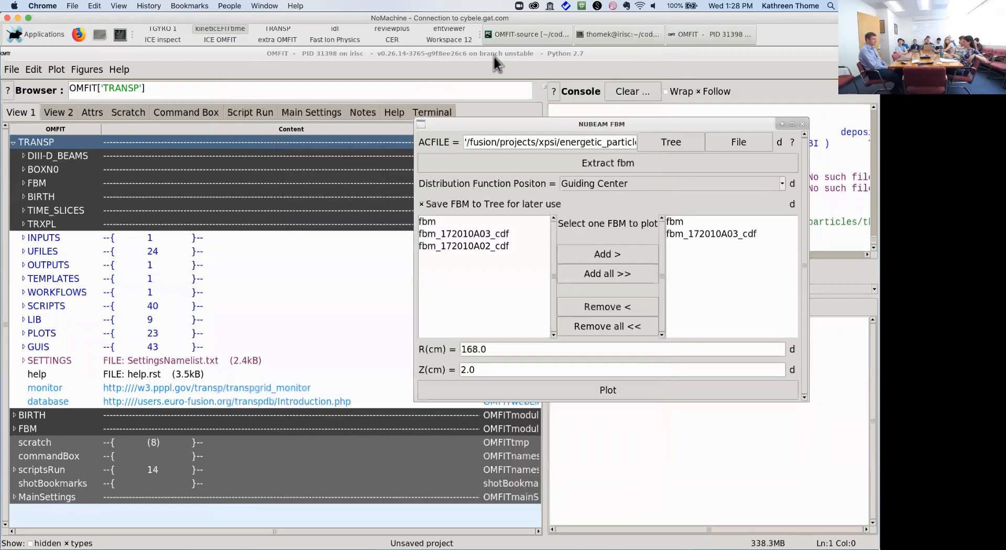
pyautogui.click(346, 38)
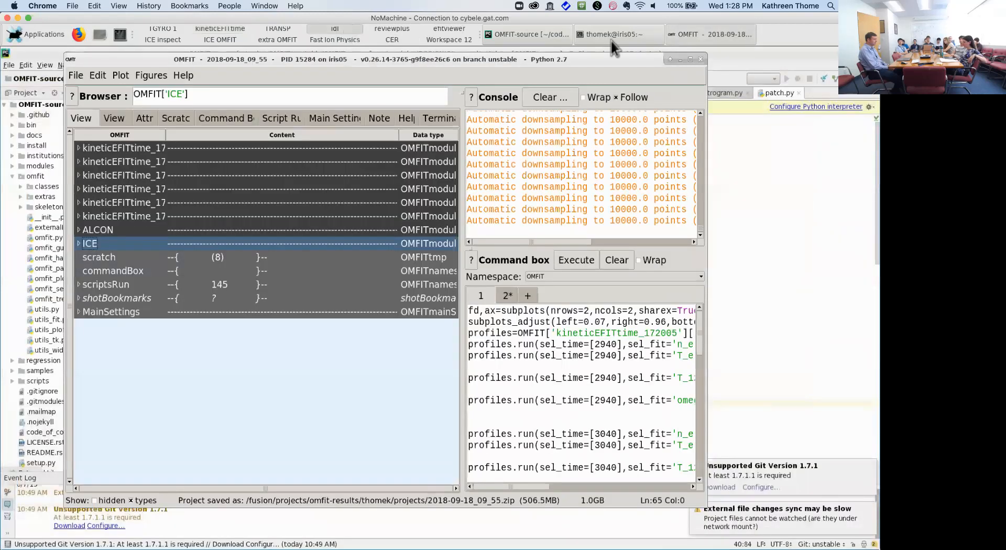
pyautogui.click(690, 61)
pyautogui.moveTo(128, 128); pyautogui.dragTo(165, 129)
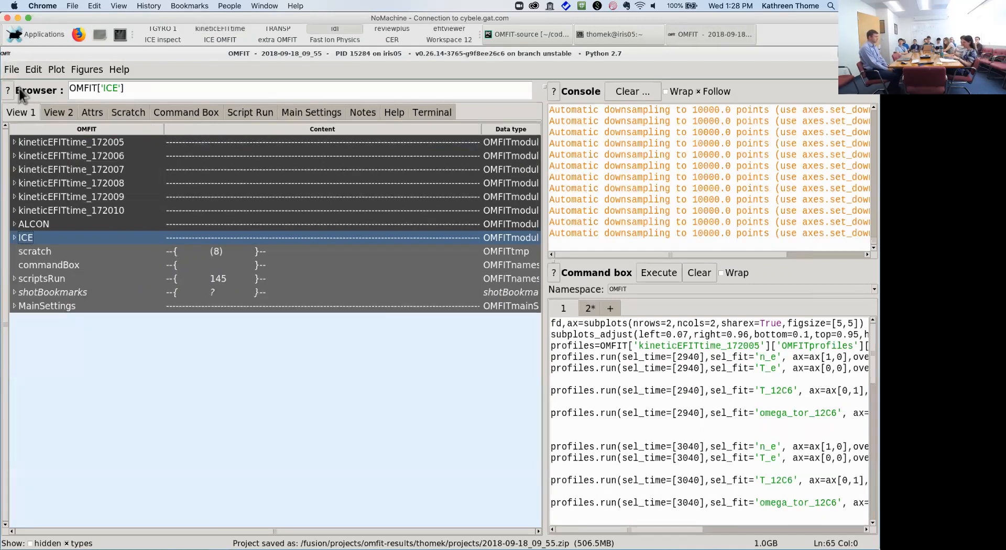
# Step: Import the ALCON module, filtered by 'alcon', and open the ALCON_1 GUI
pyautogui.click(14, 72)
pyautogui.click(66, 197)
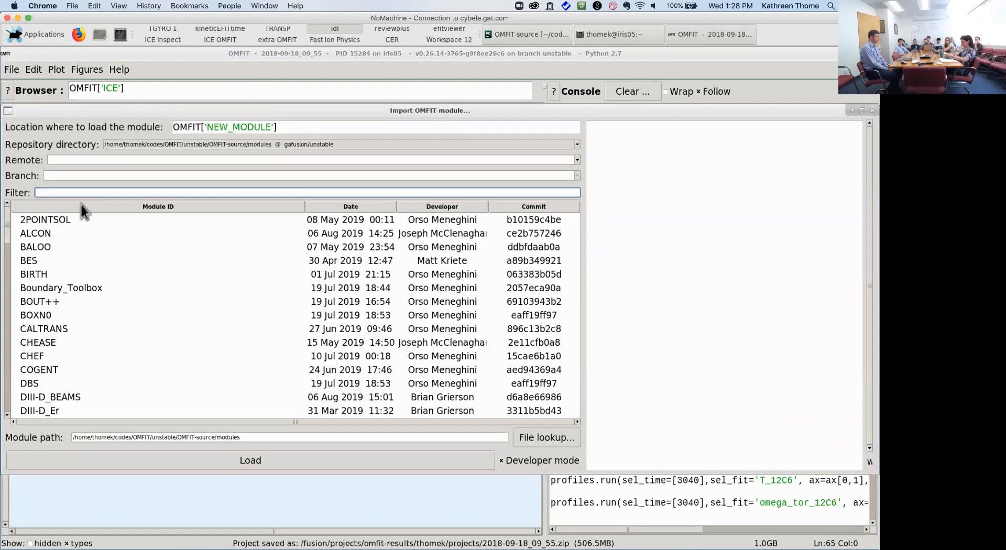
pyautogui.write('alcon')
pyautogui.doubleClick(74, 218)
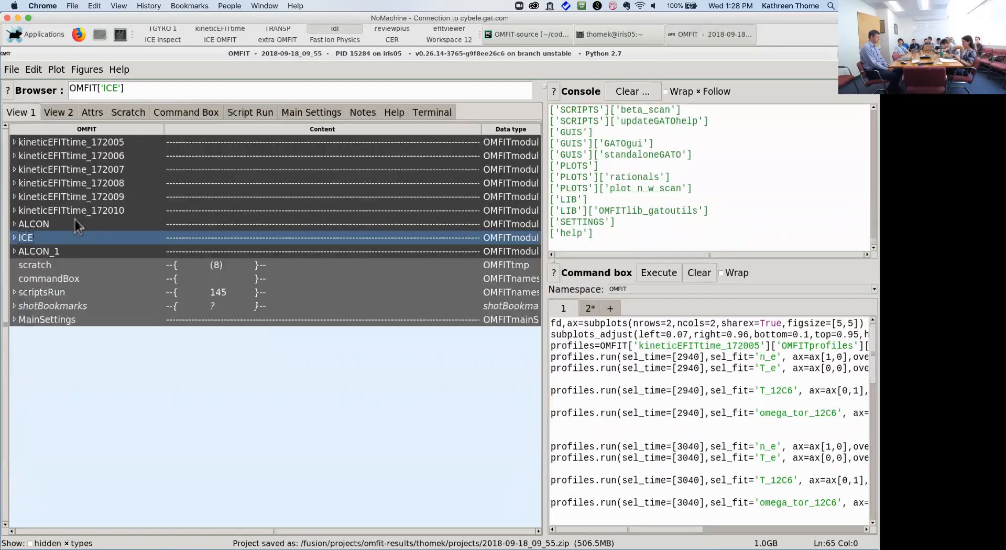
pyautogui.doubleClick(58, 252)
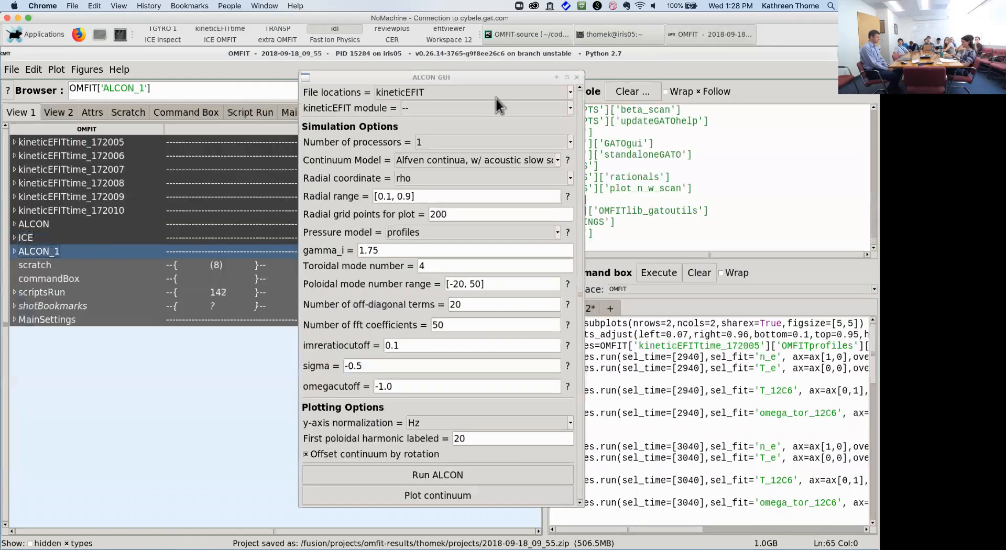
# Step: Use kineticEFITtime as the file source, with module kineticEFITtime_172010 at time 2640.0
pyautogui.click(570, 93)
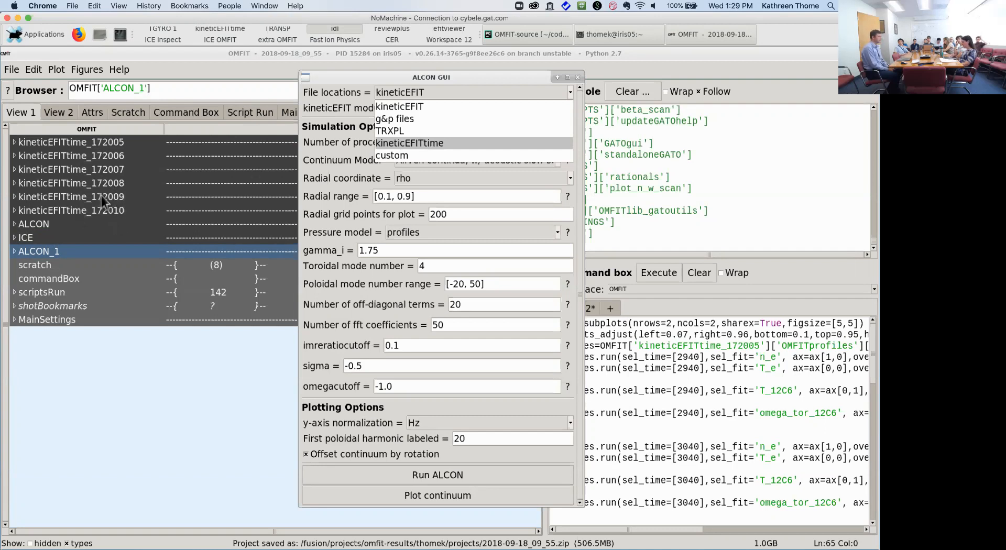
pyautogui.click(426, 145)
pyautogui.click(711, 112)
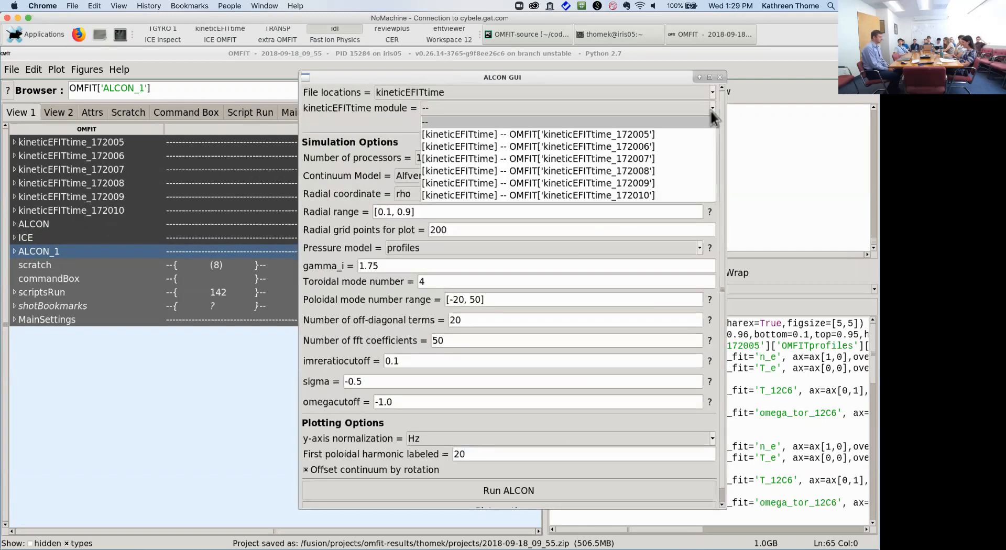
pyautogui.click(599, 195)
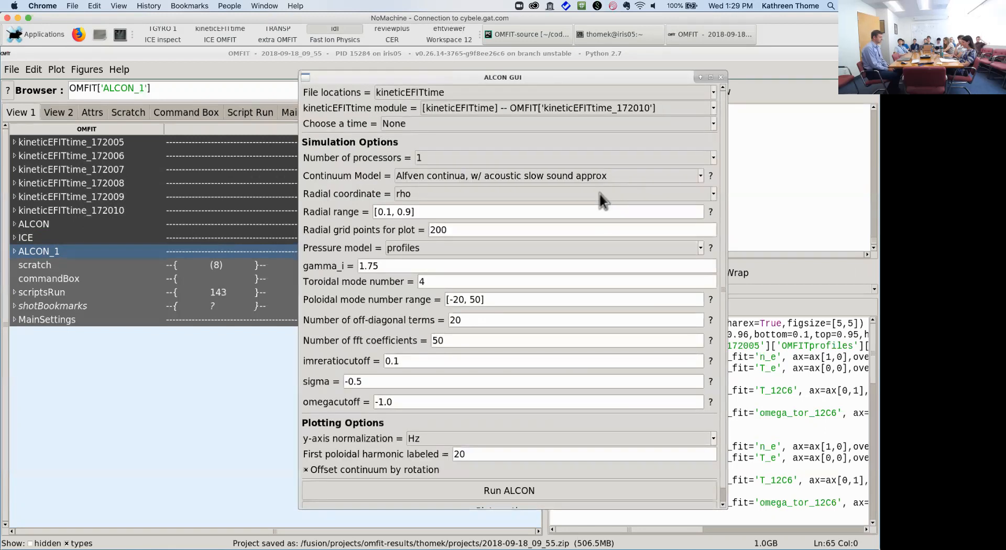
pyautogui.click(715, 127)
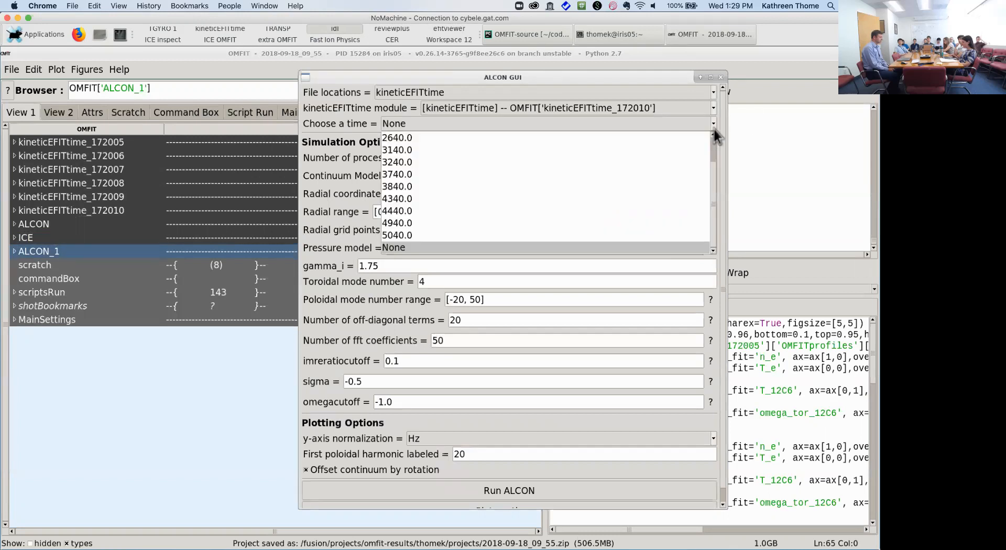
pyautogui.click(673, 137)
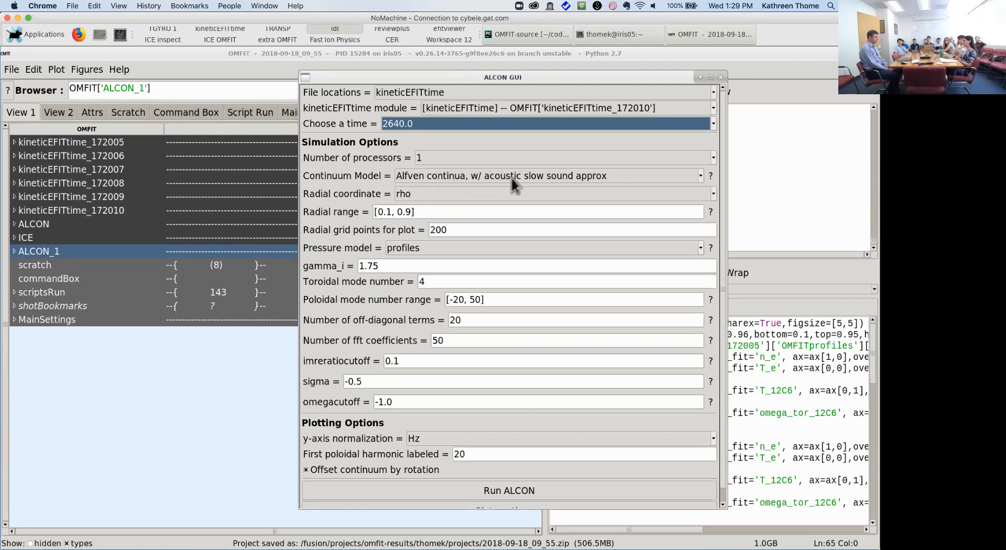
pyautogui.click(701, 176)
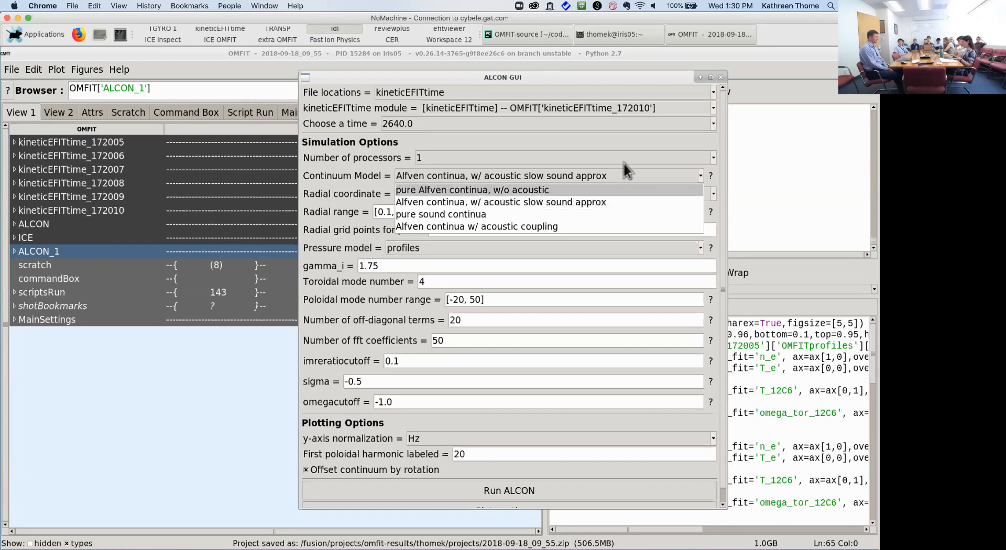
pyautogui.click(643, 143)
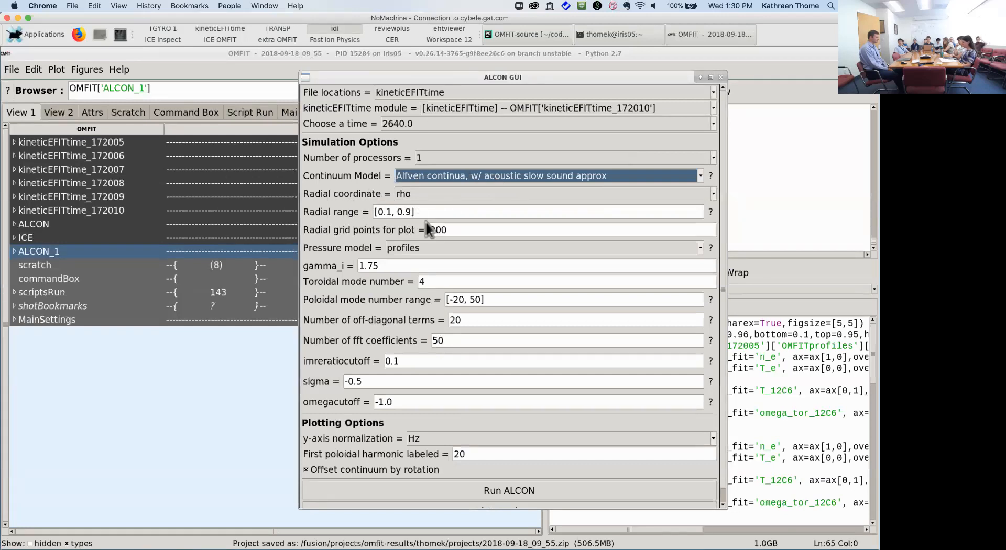
pyautogui.doubleClick(458, 230)
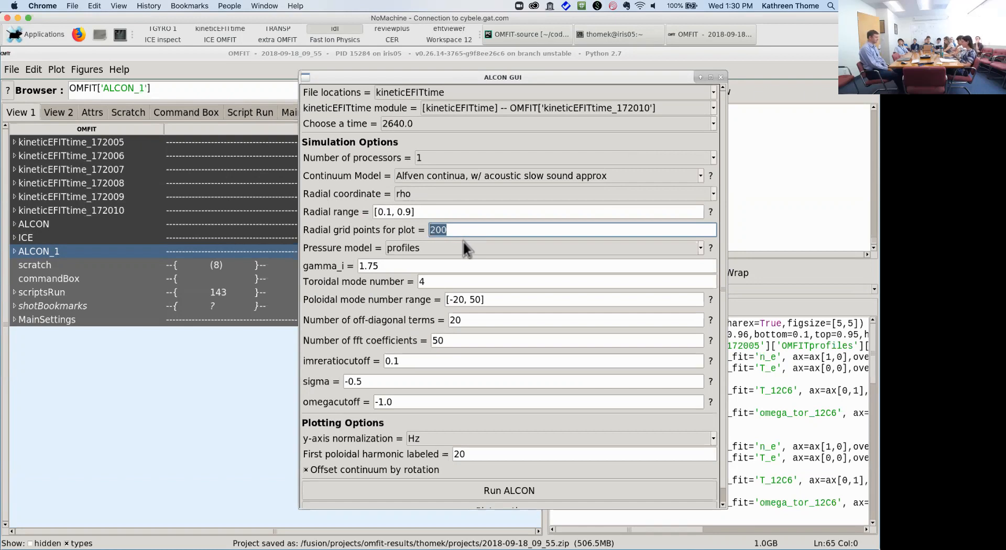
pyautogui.click(436, 251)
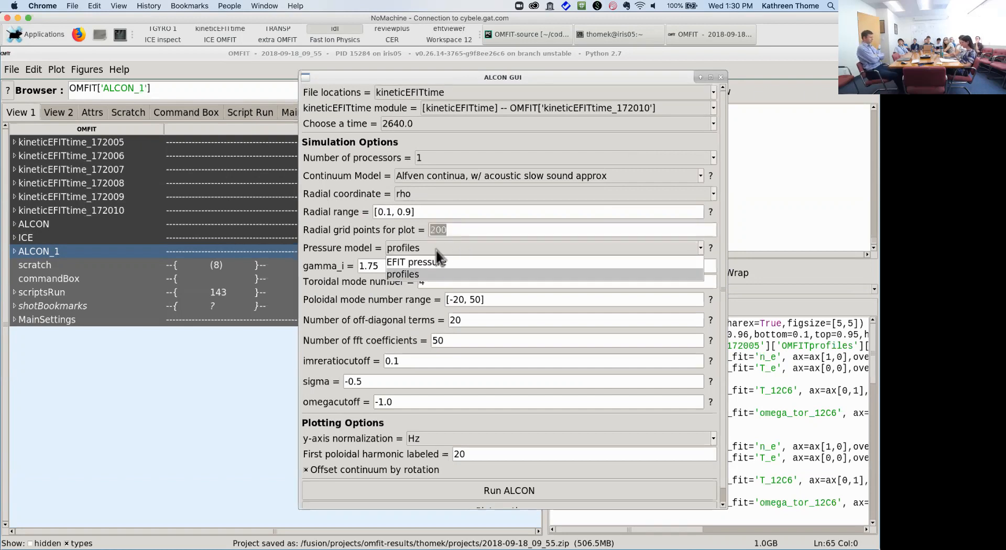
pyautogui.click(477, 228)
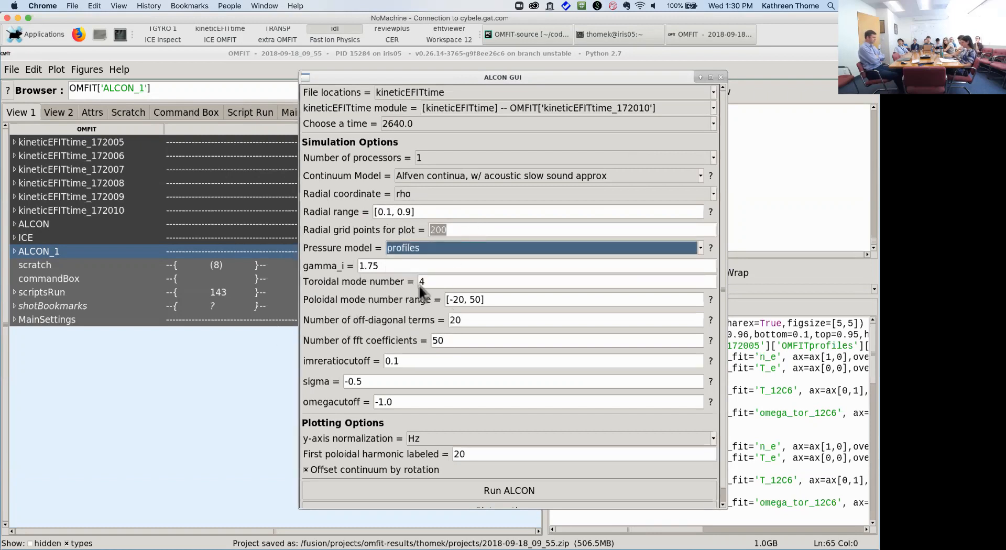
pyautogui.doubleClick(447, 282)
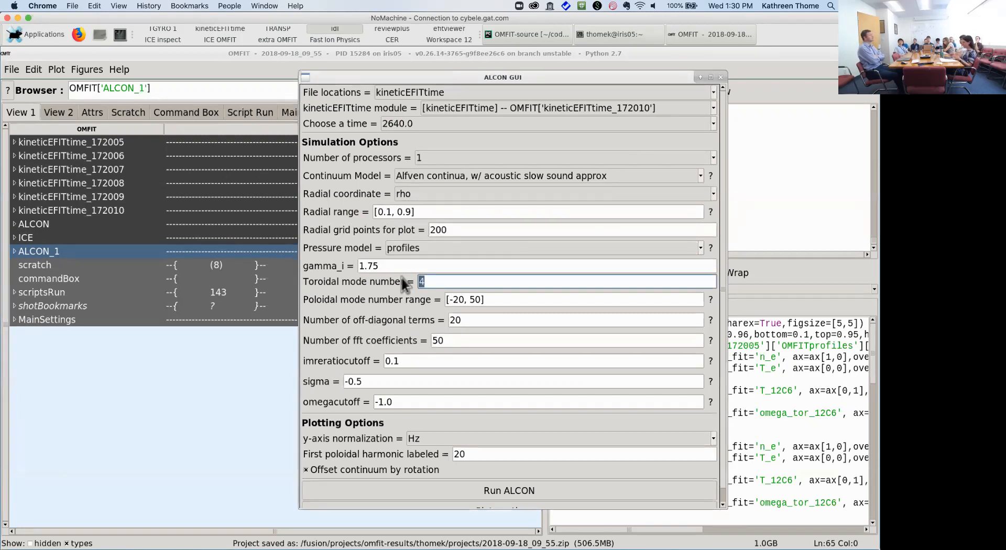
pyautogui.click(522, 299)
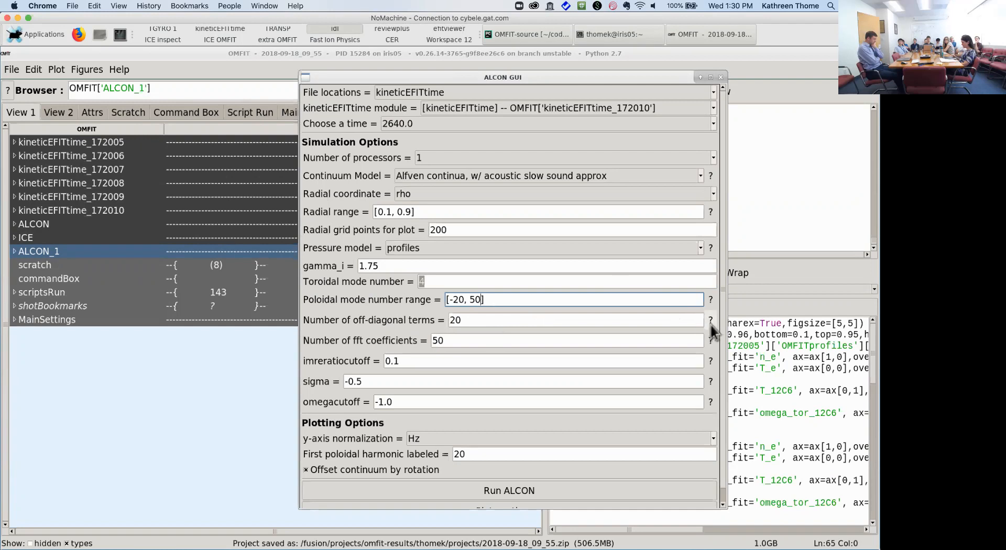
pyautogui.moveTo(713, 331)
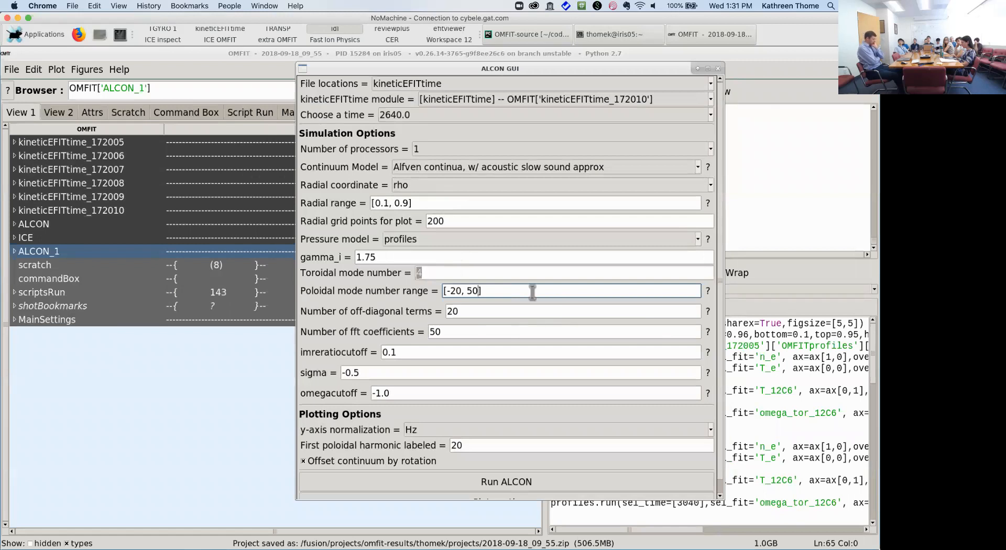
pyautogui.click(425, 274)
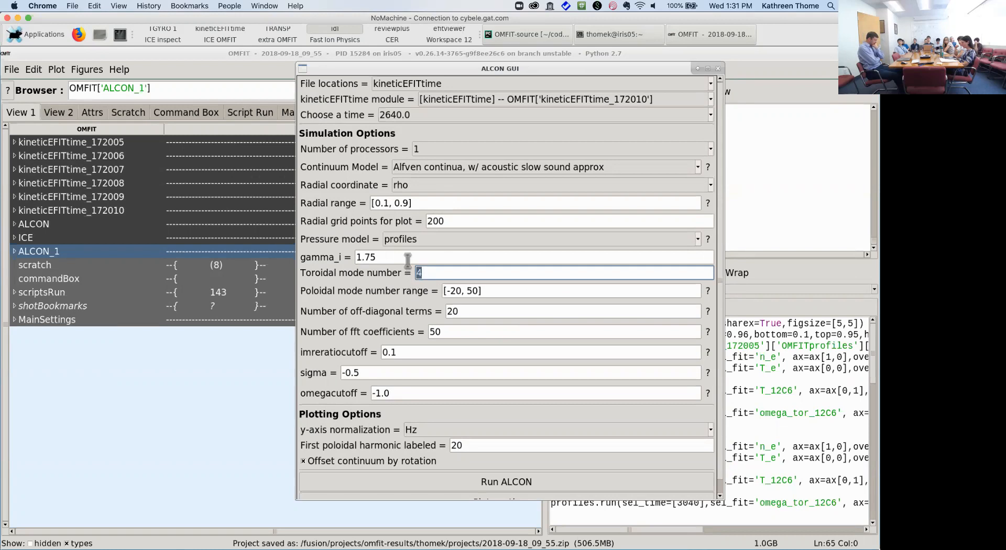
pyautogui.click(426, 204)
pyautogui.click(448, 222)
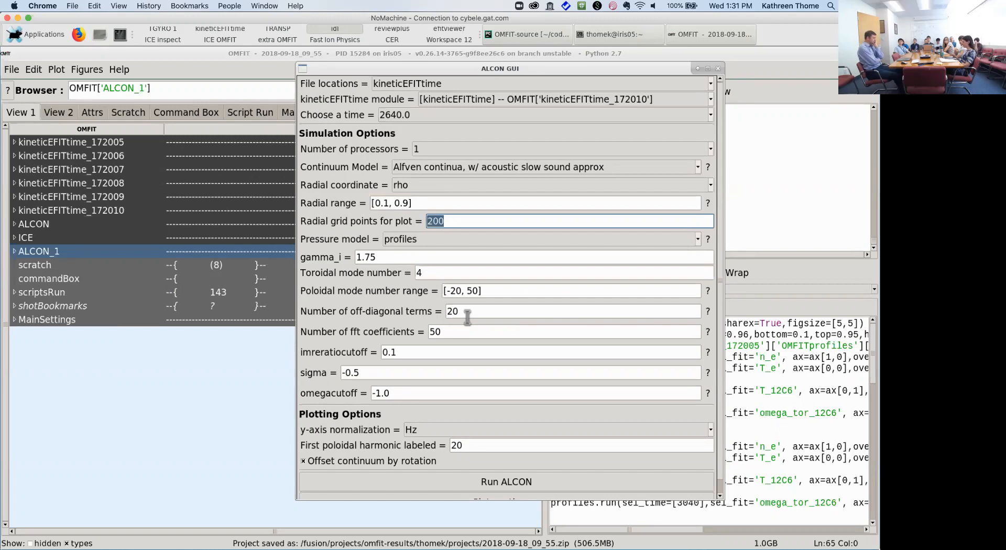
pyautogui.scroll(-3, 486, 369)
pyautogui.scroll(3, 486, 369)
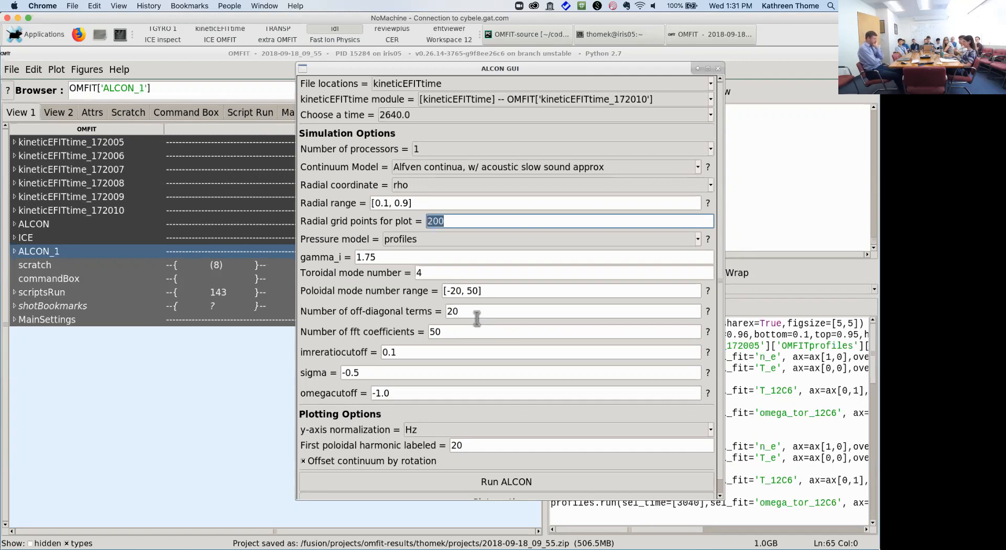
pyautogui.moveTo(535, 70); pyautogui.dragTo(429, 64)
pyautogui.scroll(-1, 451, 347)
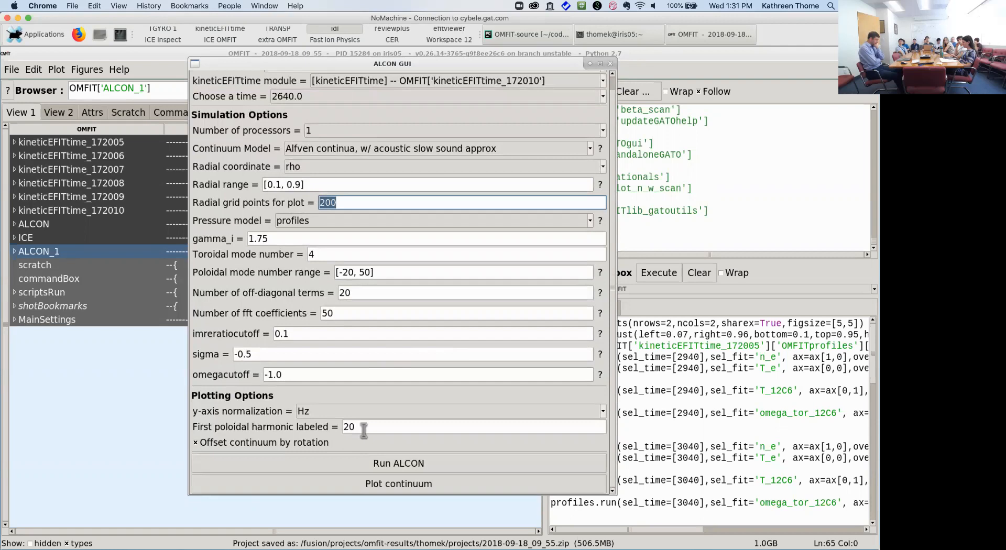
# Step: Run ALCON and let the continuum calculation finish locally in about 65.5 s
pyautogui.click(382, 464)
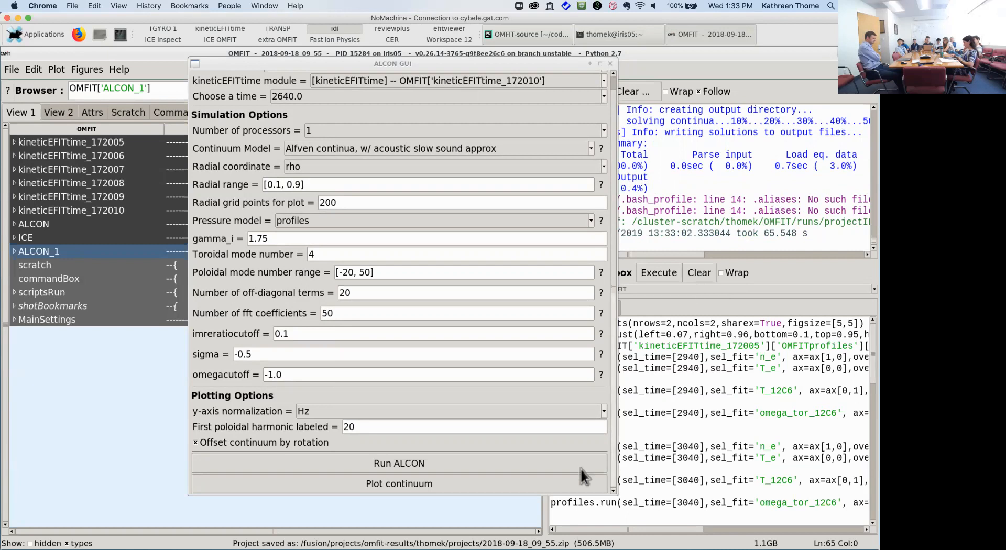
pyautogui.click(474, 484)
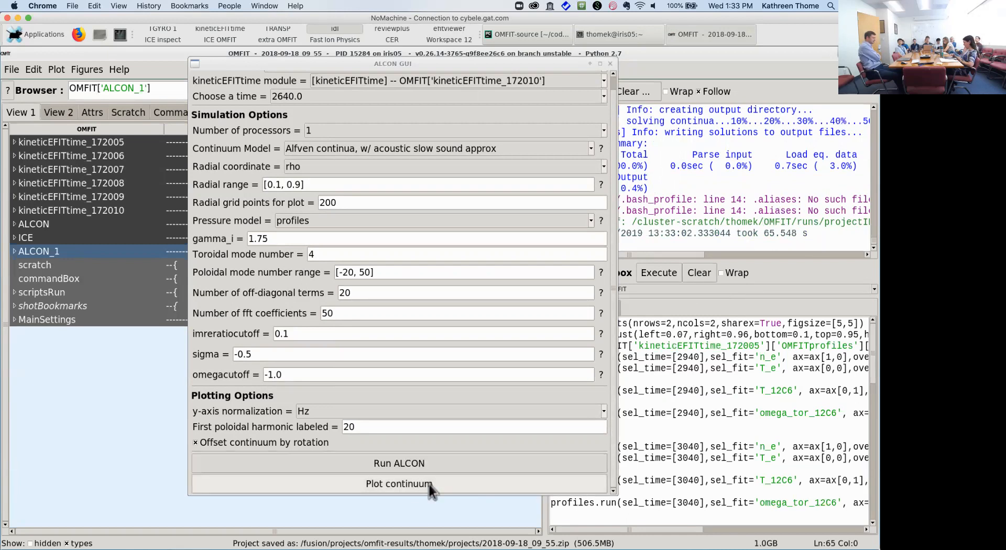
# Step: Plot the n = 4 continuum for shot 172010 at 2640 ms, then raise the ALCON GUI
pyautogui.click(430, 486)
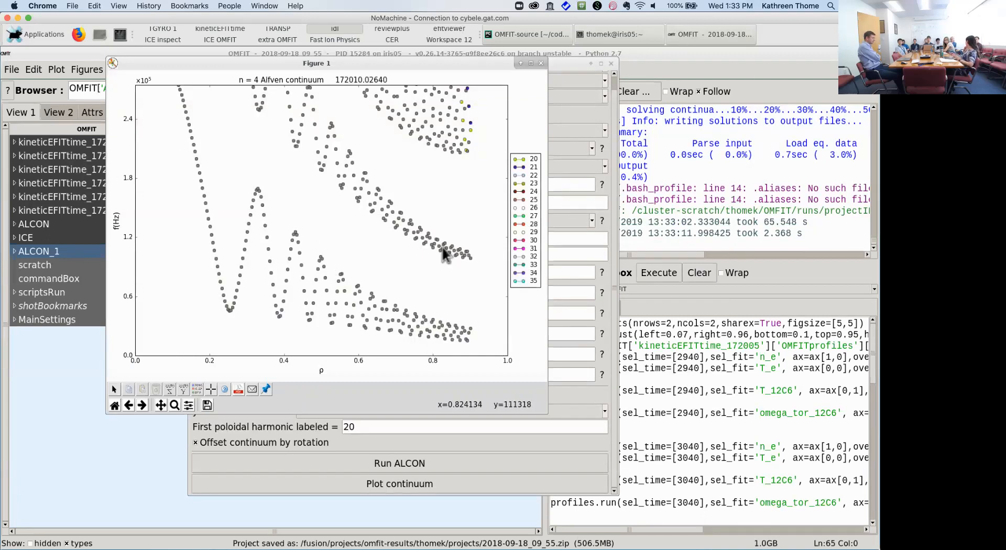
pyautogui.click(613, 399)
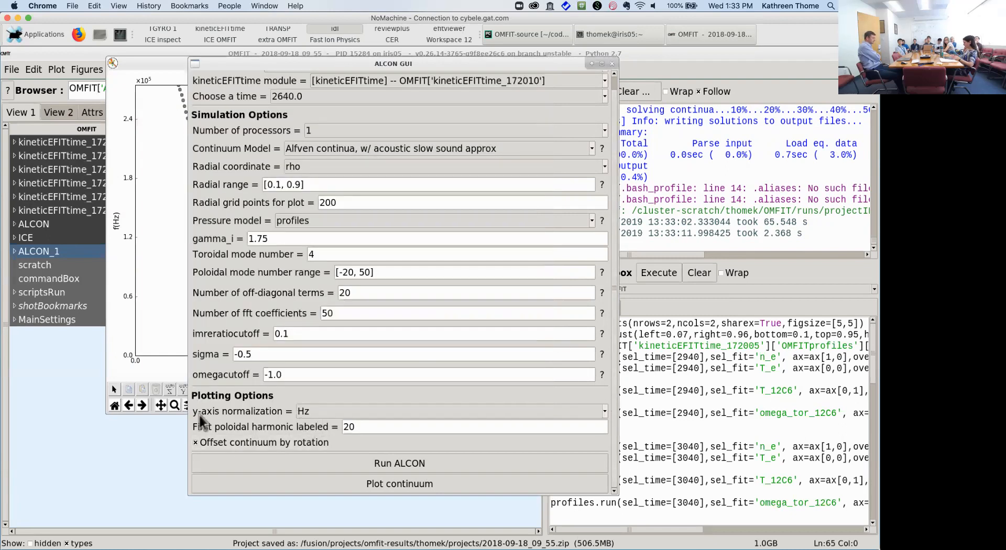
# Step: Set the first labeled poloidal harmonic to 4 and replot the continuum
pyautogui.doubleClick(384, 427)
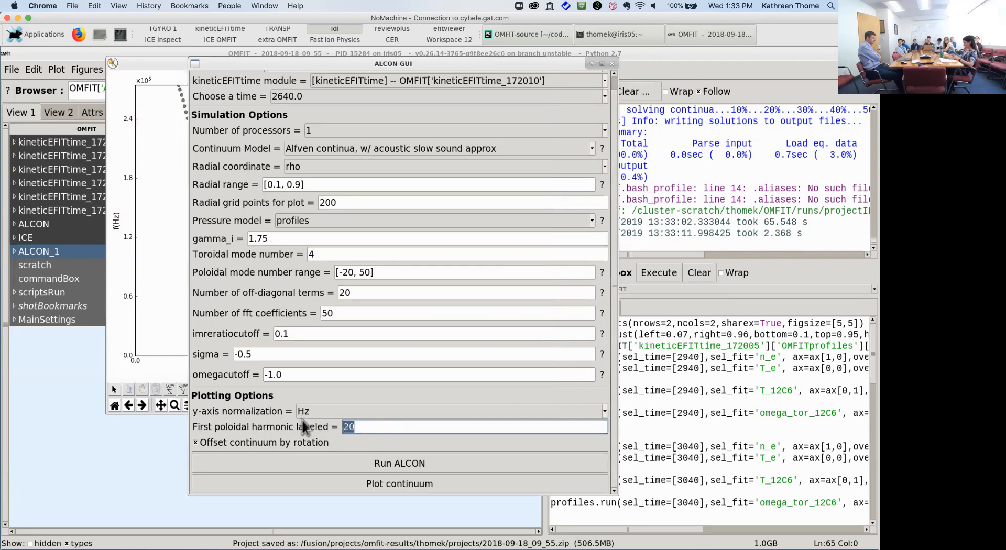
pyautogui.write('4')
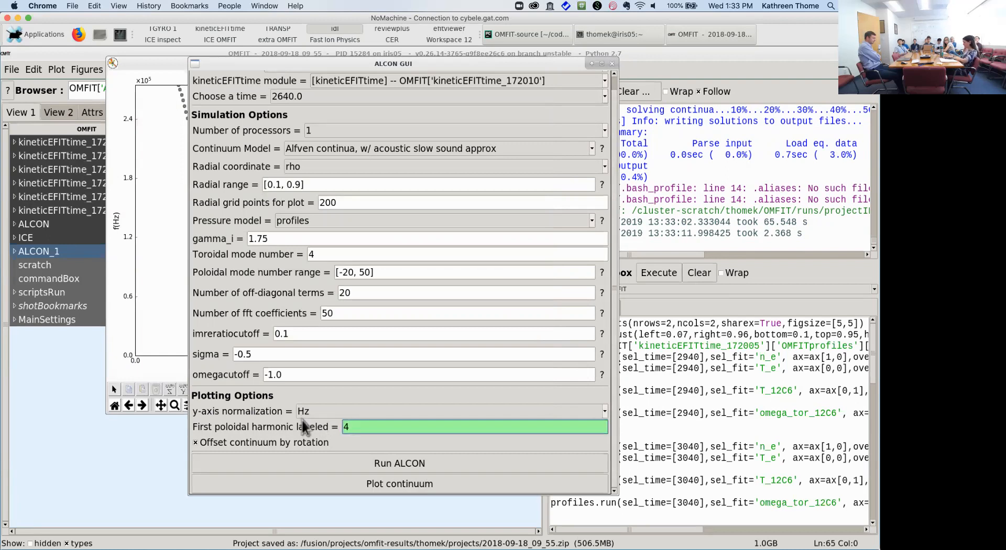
pyautogui.click(361, 485)
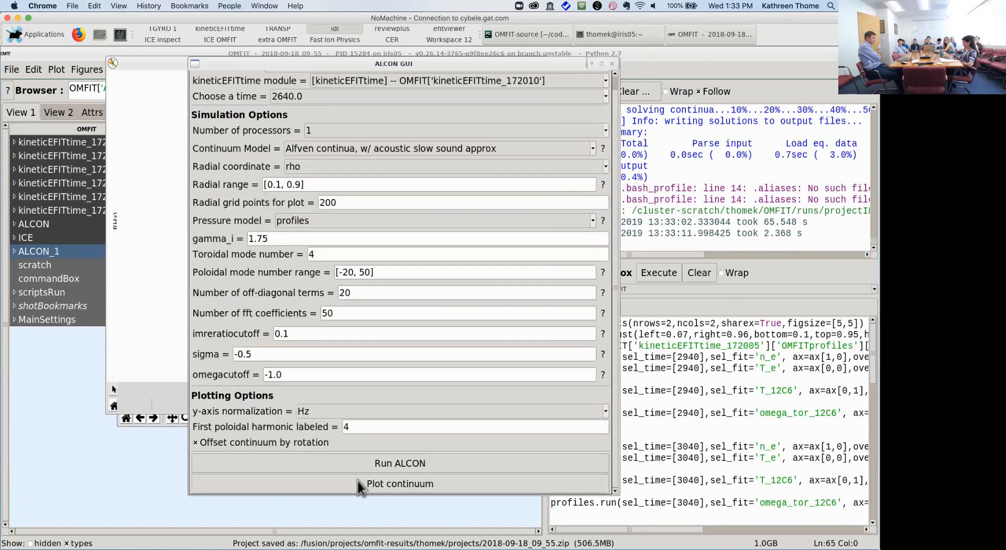
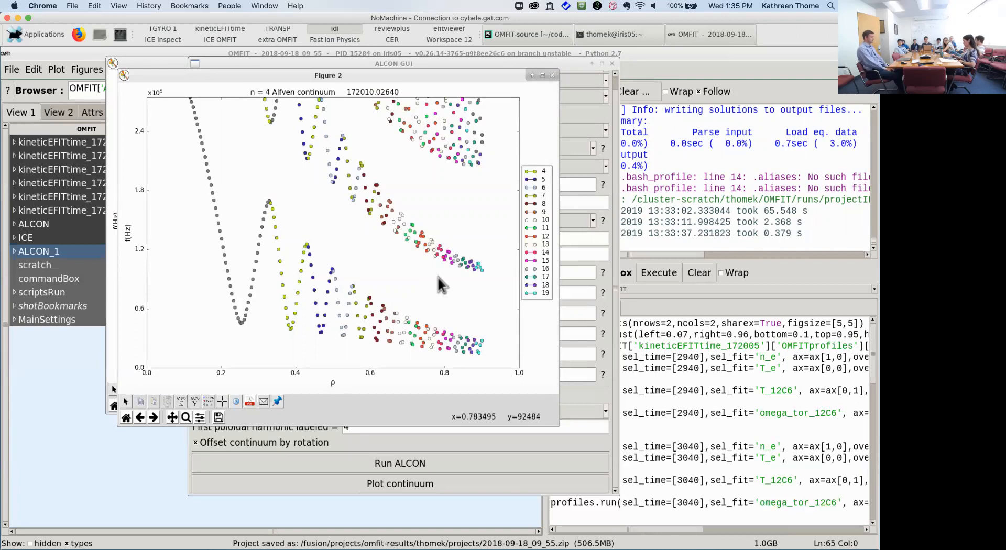
# Step: Replot the Alfvén continuum and arrange the two continuum plots side by side
pyautogui.moveTo(463, 75); pyautogui.dragTo(718, 92)
pyautogui.moveTo(498, 64); pyautogui.dragTo(391, 56)
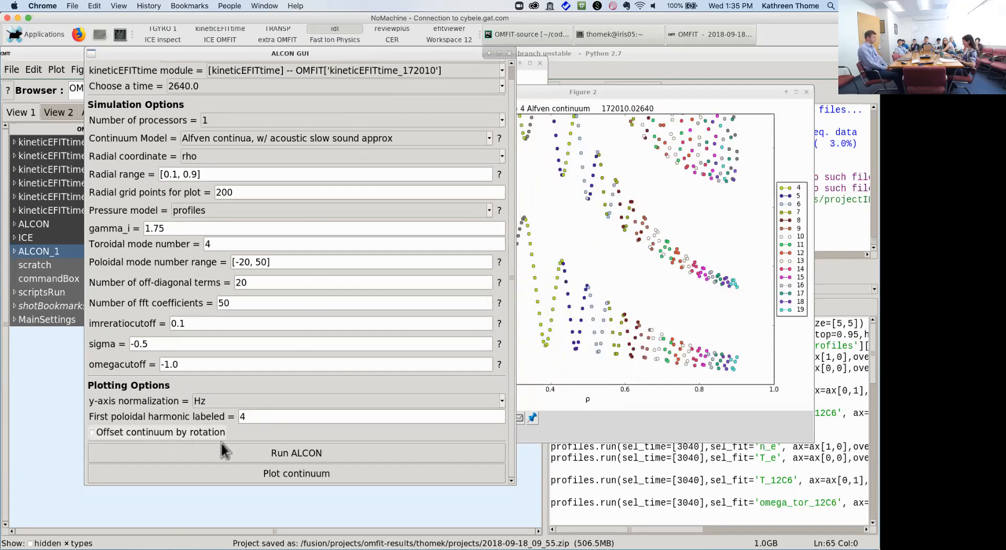
pyautogui.click(248, 475)
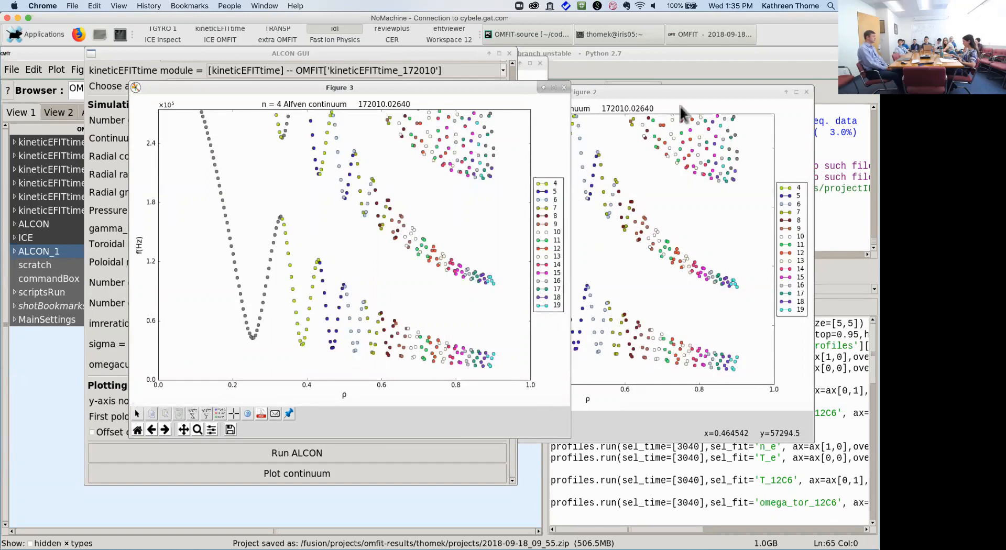
pyautogui.moveTo(448, 86); pyautogui.dragTo(343, 83)
pyautogui.moveTo(660, 85); pyautogui.dragTo(695, 86)
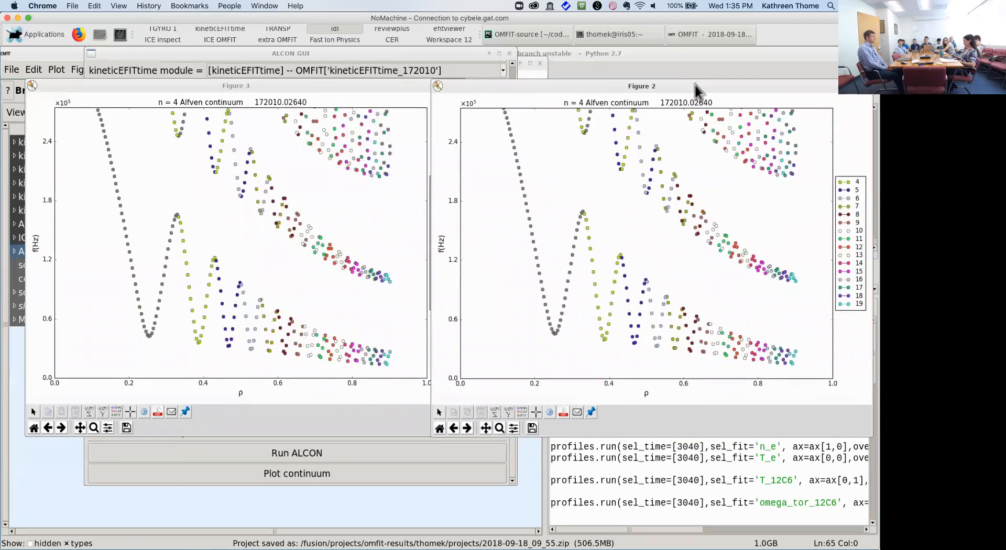
pyautogui.moveTo(430, 87); pyautogui.dragTo(470, 90)
# Step: Close both continuum plots, the ALCON settings window and the leftover figure
pyautogui.click(461, 86)
pyautogui.moveTo(545, 86); pyautogui.dragTo(387, 96)
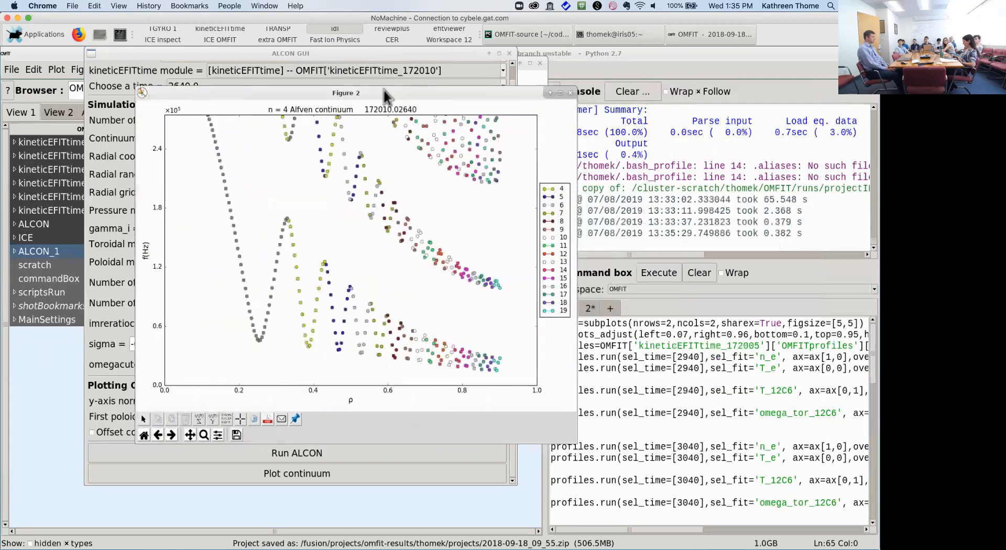
pyautogui.click(570, 94)
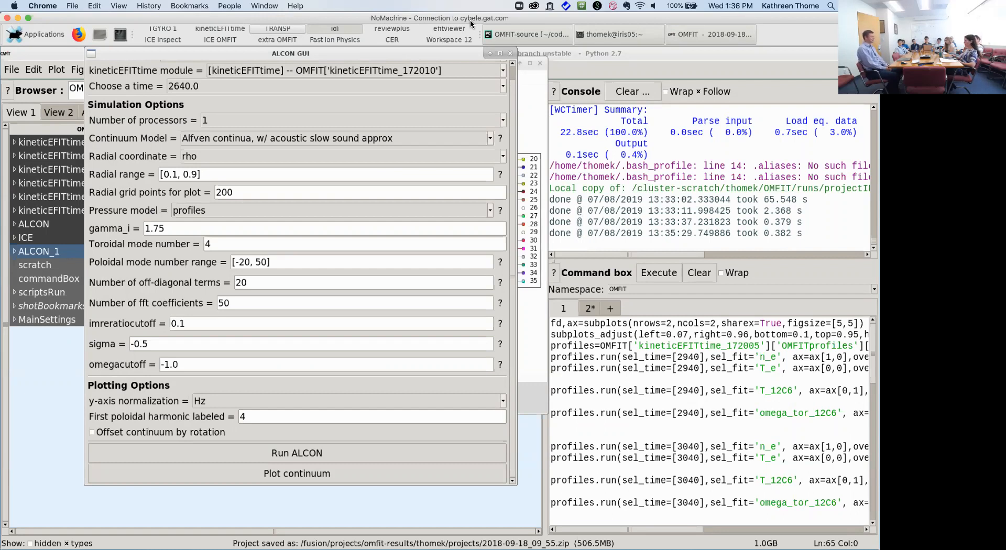
pyautogui.click(508, 54)
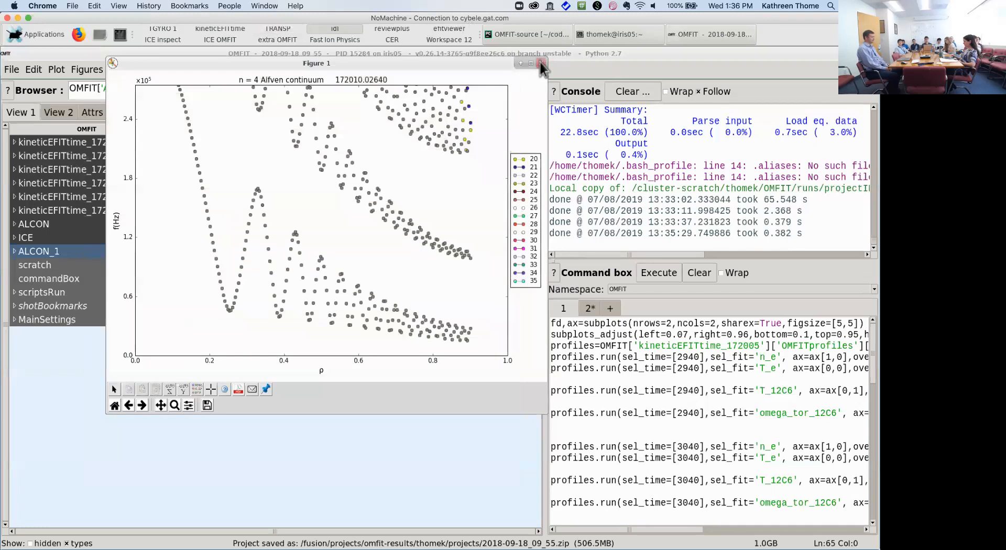
pyautogui.click(540, 63)
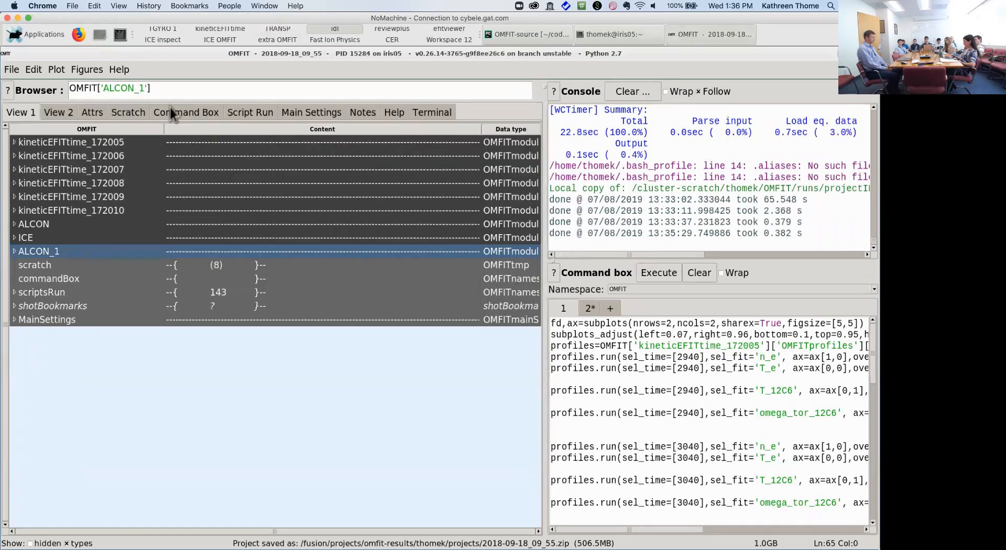
pyautogui.click(18, 74)
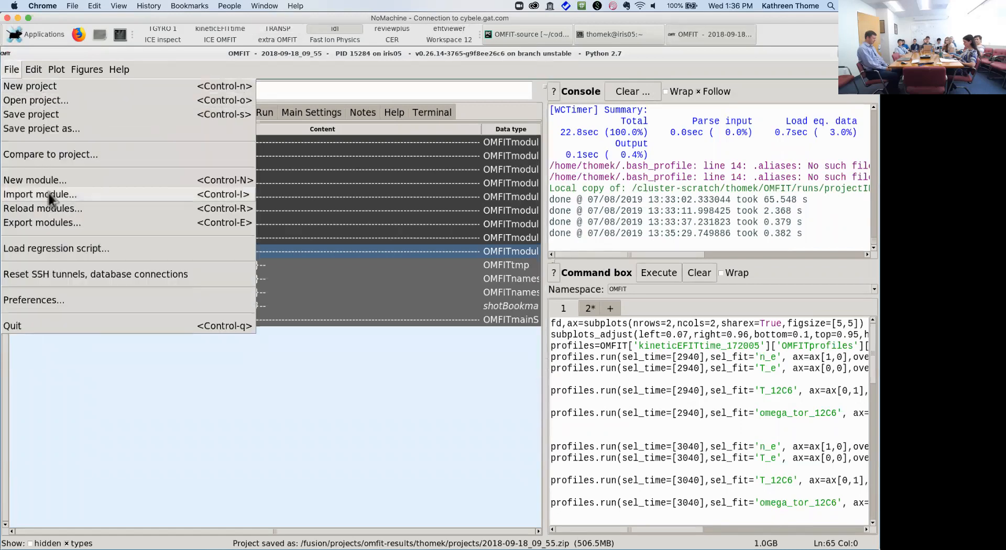
# Step: Import the ICE module, filtered by 'ice', as ICE_1 and open its Data Analysis GUI
pyautogui.click(49, 194)
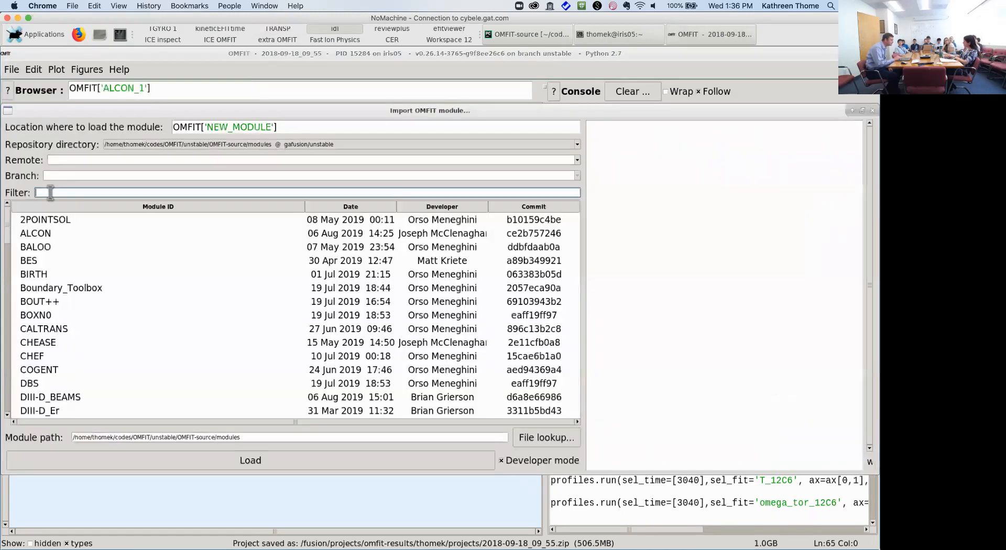
pyautogui.write('ice')
pyautogui.doubleClick(49, 220)
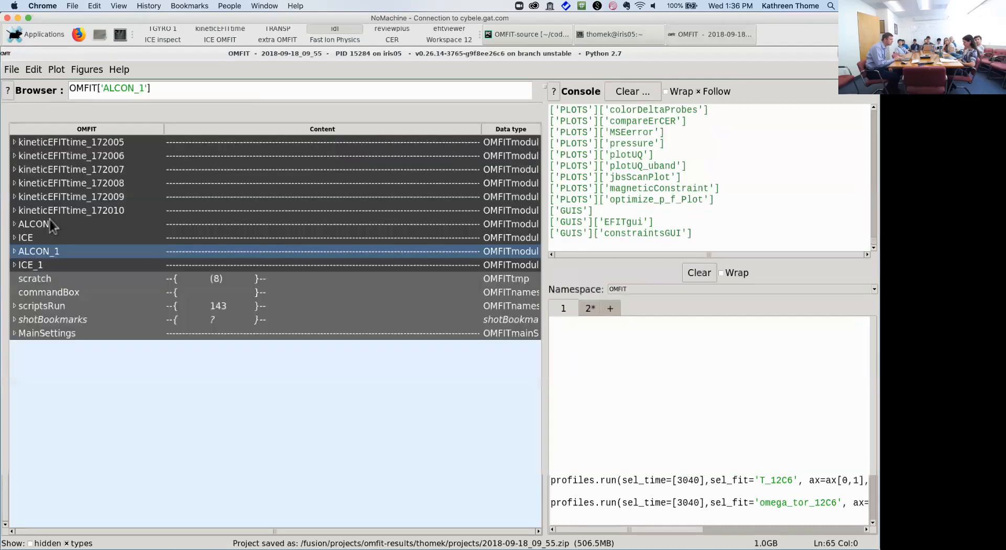
pyautogui.doubleClick(42, 265)
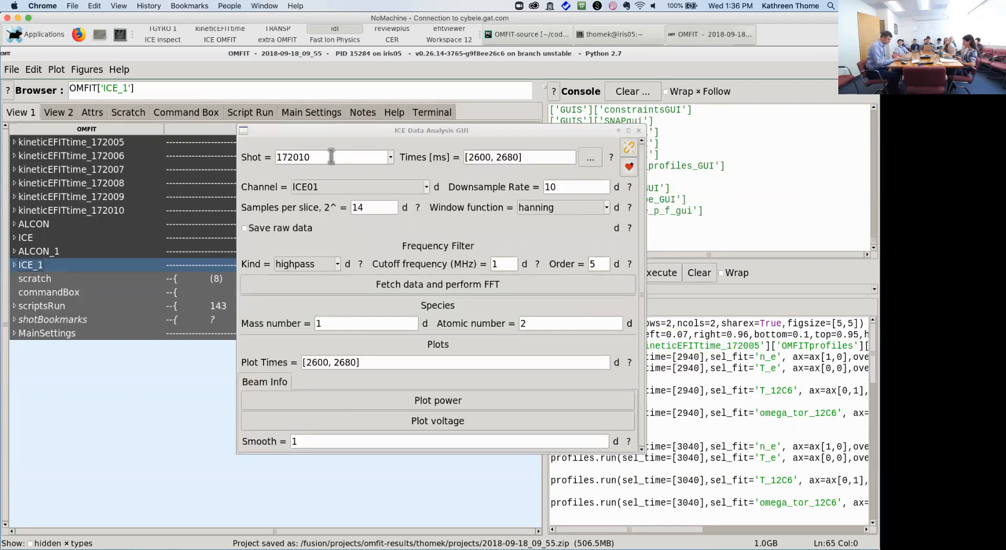
pyautogui.moveTo(330, 157); pyautogui.dragTo(276, 157)
pyautogui.moveTo(539, 159); pyautogui.dragTo(471, 159)
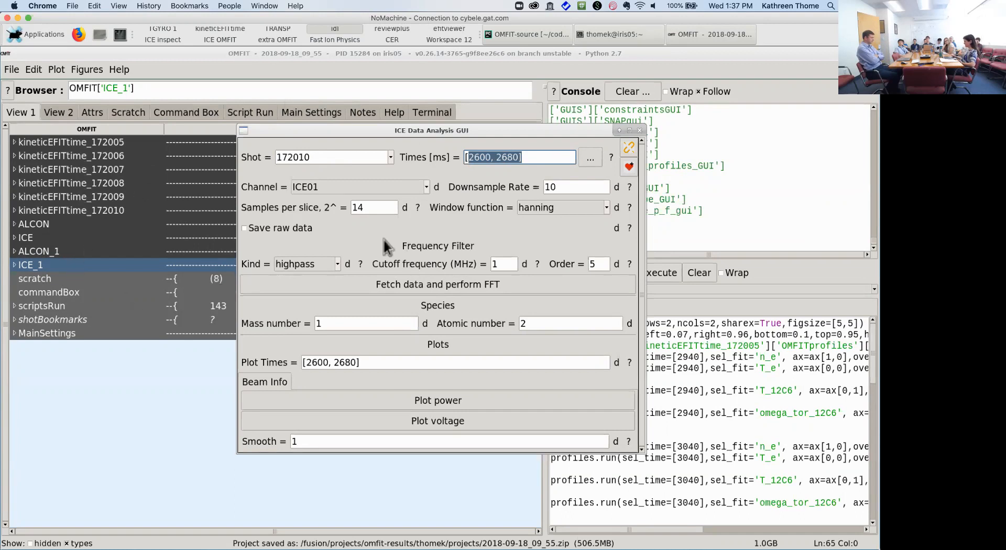
pyautogui.click(570, 185)
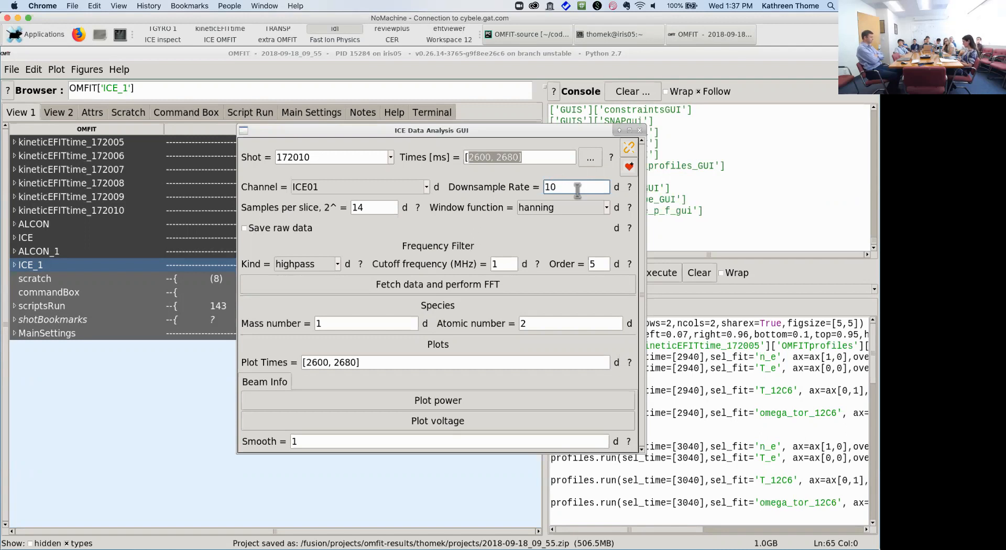
pyautogui.doubleClick(390, 208)
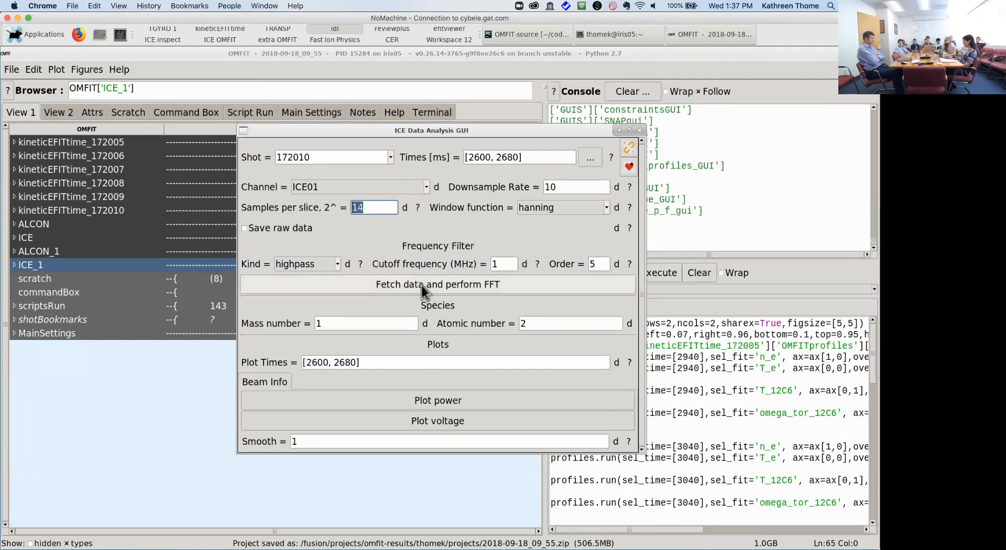
pyautogui.click(450, 284)
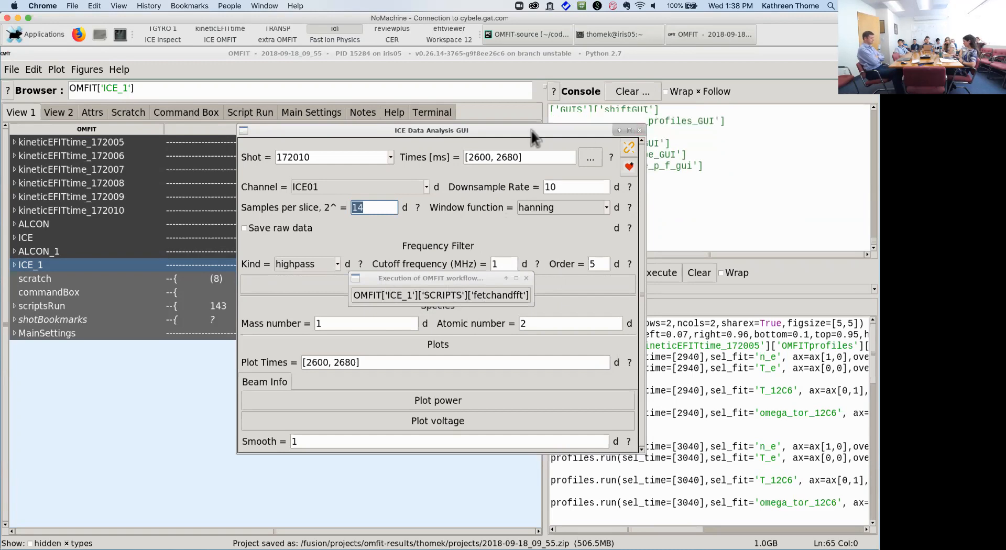
# Step: Reposition the ICE settings window, then switch to the browser holding the tutorials
pyautogui.moveTo(541, 129); pyautogui.dragTo(414, 140)
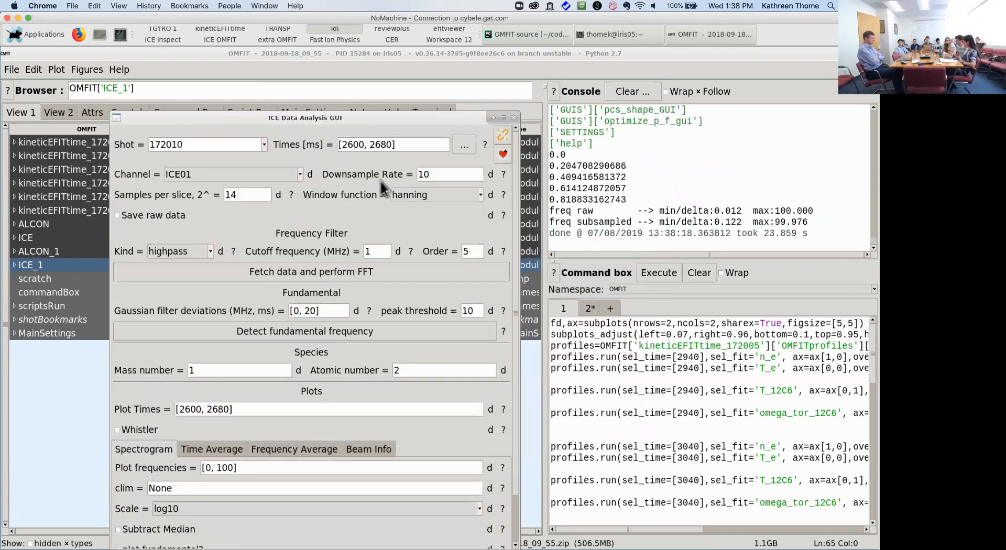
pyautogui.moveTo(395, 117); pyautogui.dragTo(398, 104)
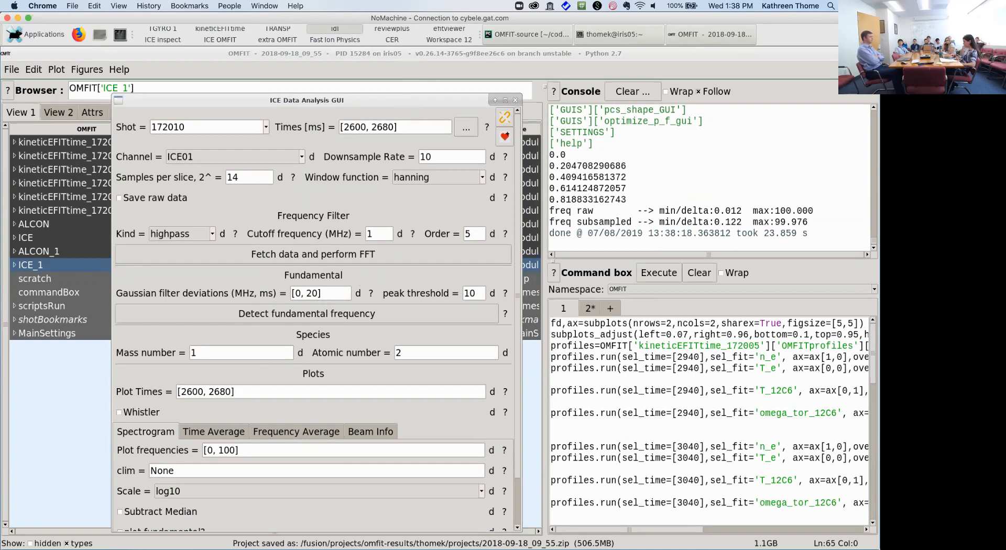
pyautogui.moveTo(414, 526)
pyautogui.click(378, 528)
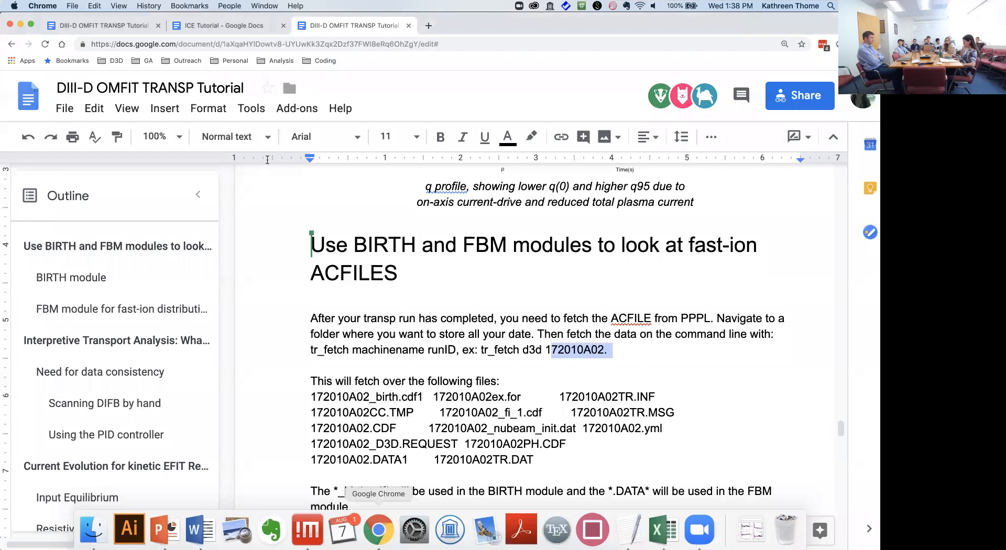
# Step: Search the web for 'omfit ice' in a new Chrome tab
pyautogui.click(247, 24)
pyautogui.scroll(20, 363, 313)
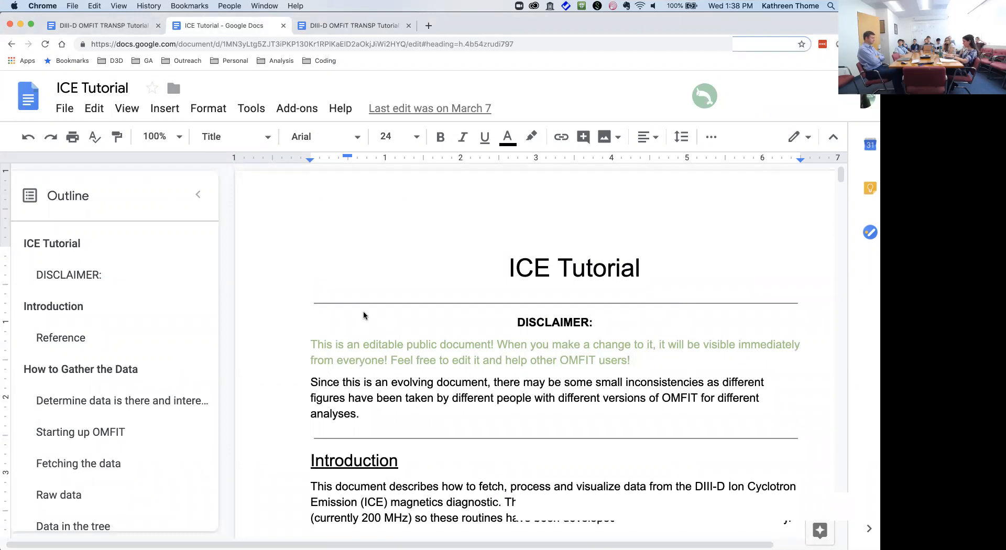
pyautogui.press('super+t')
pyautogui.write('omfit ice')
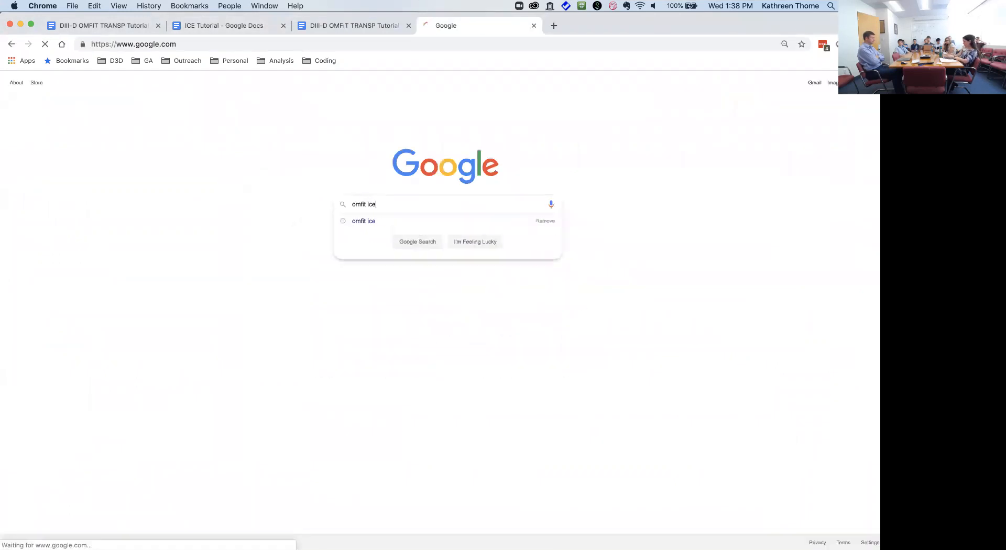
pyautogui.press('Return')
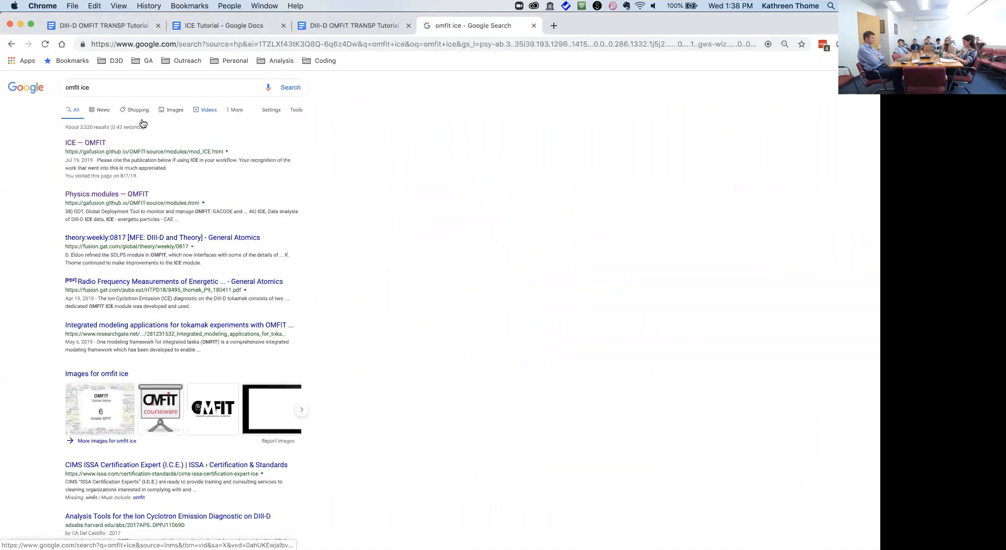
# Step: Open the ICE — OMFIT page and its Google Docs ICE Tutorial, scrolling to the viwhed section
pyautogui.click(94, 145)
pyautogui.scroll(-5, 204, 307)
pyautogui.click(217, 305)
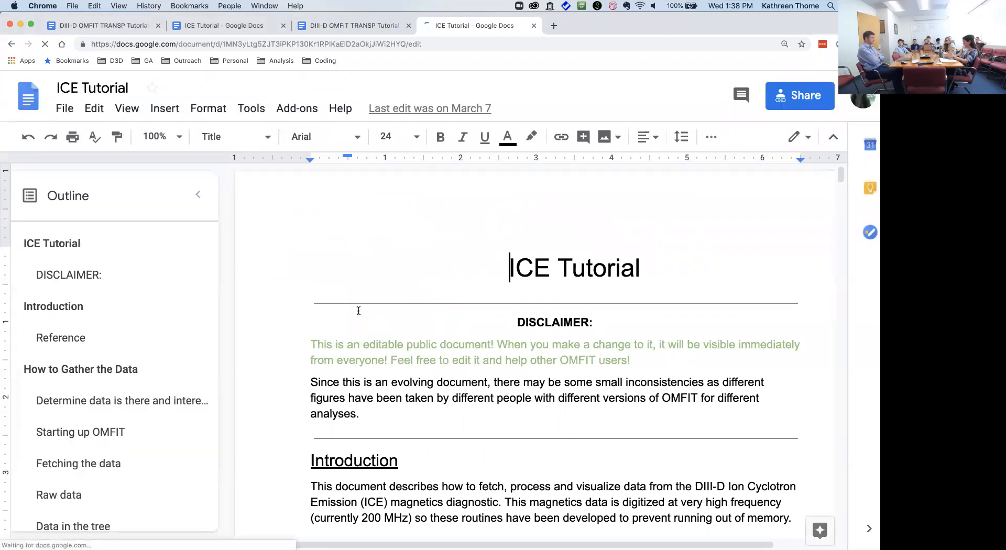
pyautogui.scroll(-10, 359, 310)
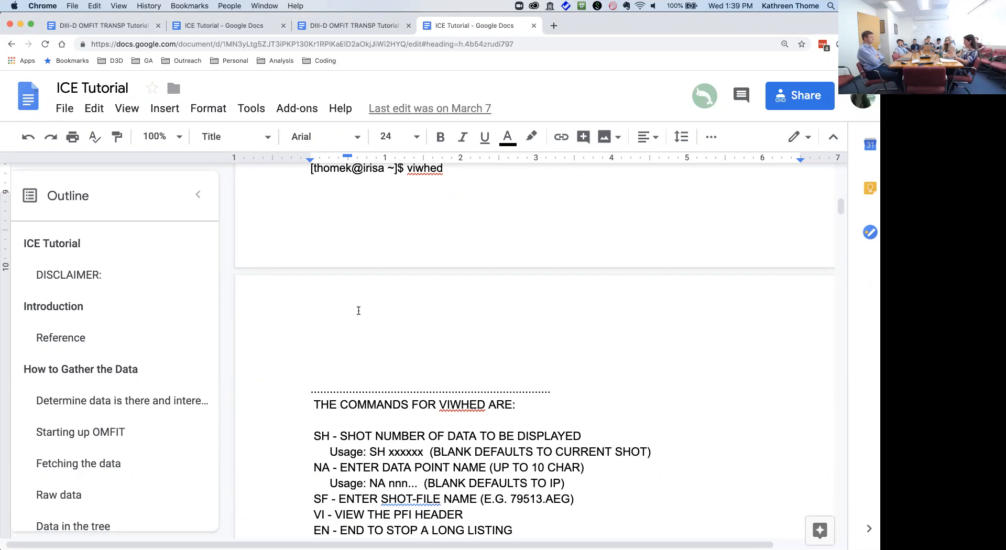
pyautogui.scroll(-5, 358, 311)
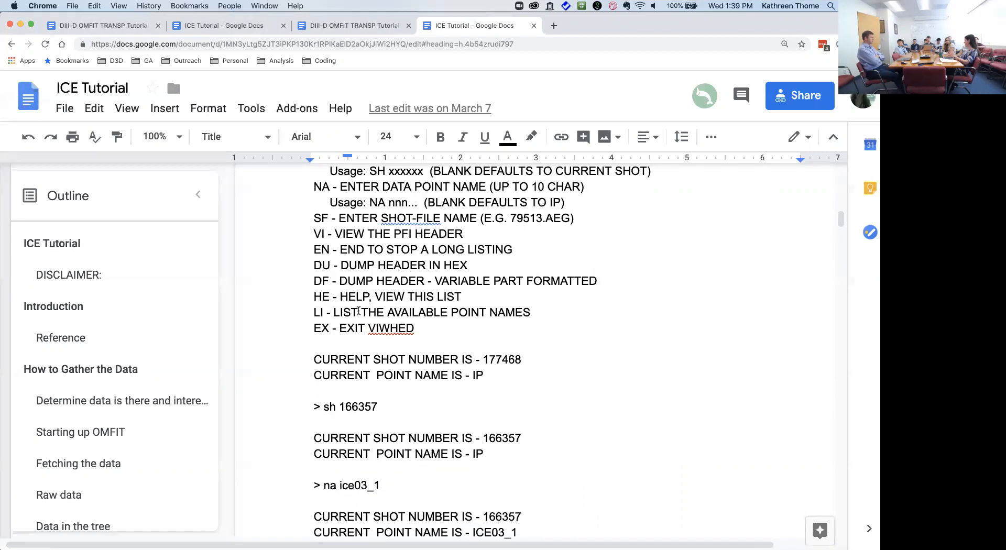
pyautogui.scroll(-2, 358, 311)
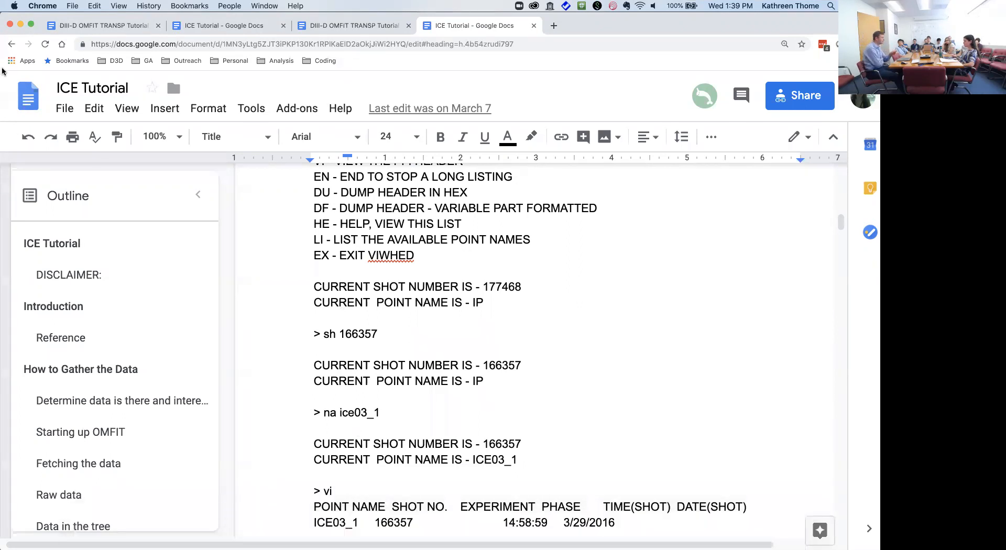
pyautogui.click(12, 45)
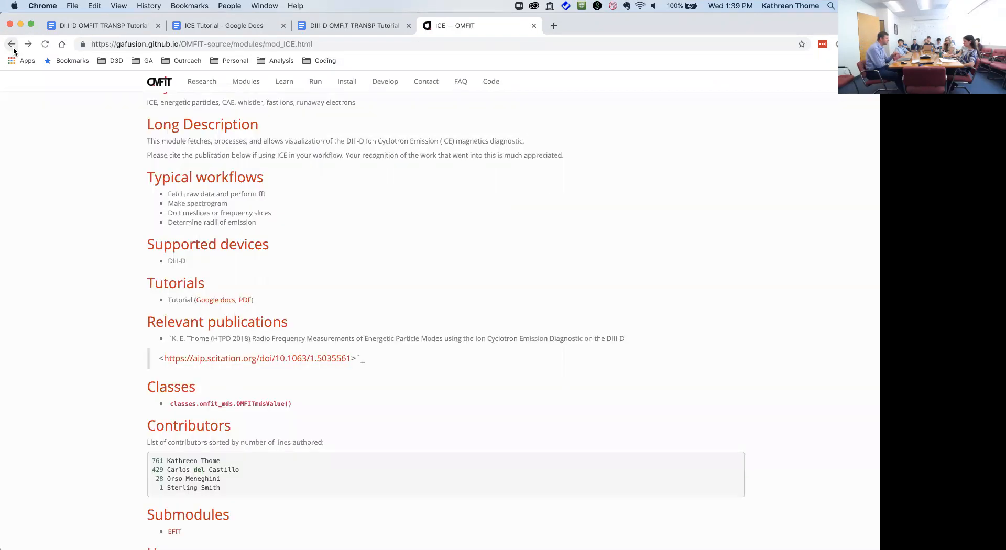
# Step: Go through Run to the 'Public install at GA (DIII-D)' page
pyautogui.scroll(5, 63, 246)
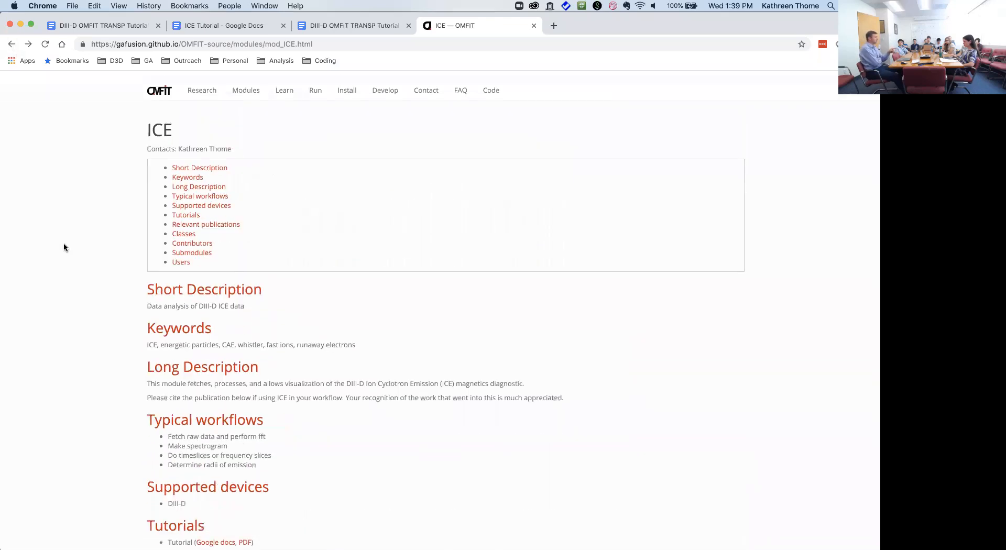
pyautogui.scroll(-1, 74, 236)
pyautogui.click(316, 85)
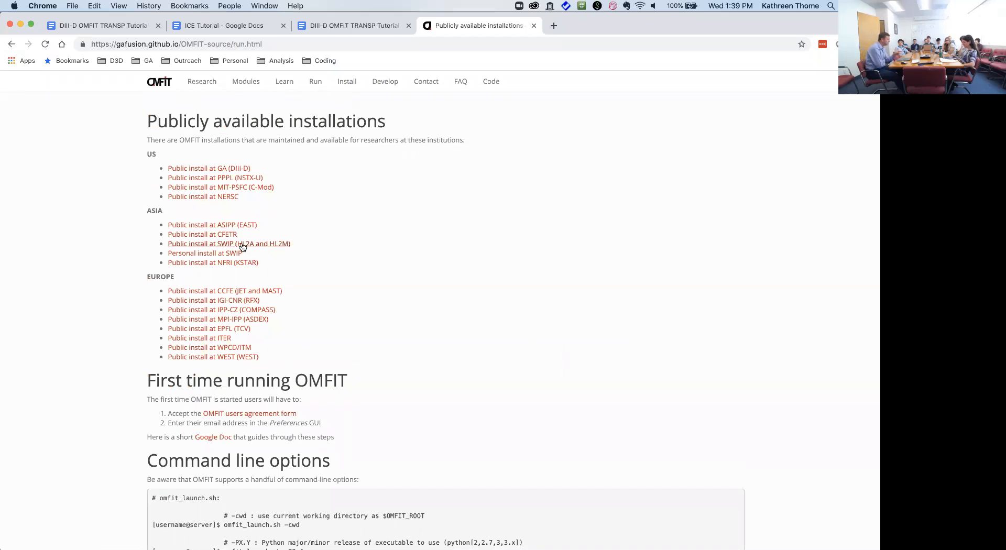
pyautogui.click(234, 168)
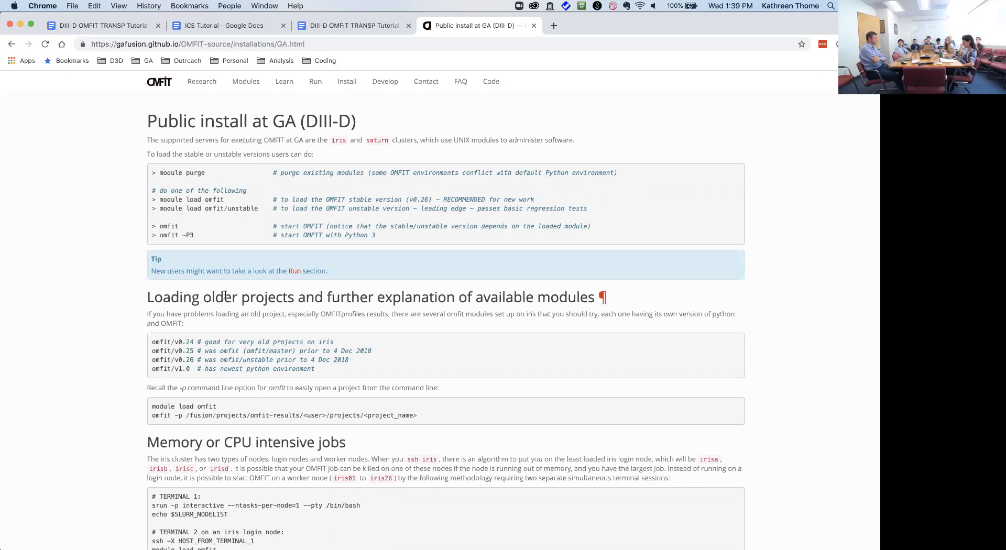
# Step: Select the TERMINAL 1 / TERMINAL 2 worker-node commands under 'Memory or CPU intensive jobs'
pyautogui.scroll(-4, 603, 297)
pyautogui.moveTo(215, 373); pyautogui.dragTo(147, 309)
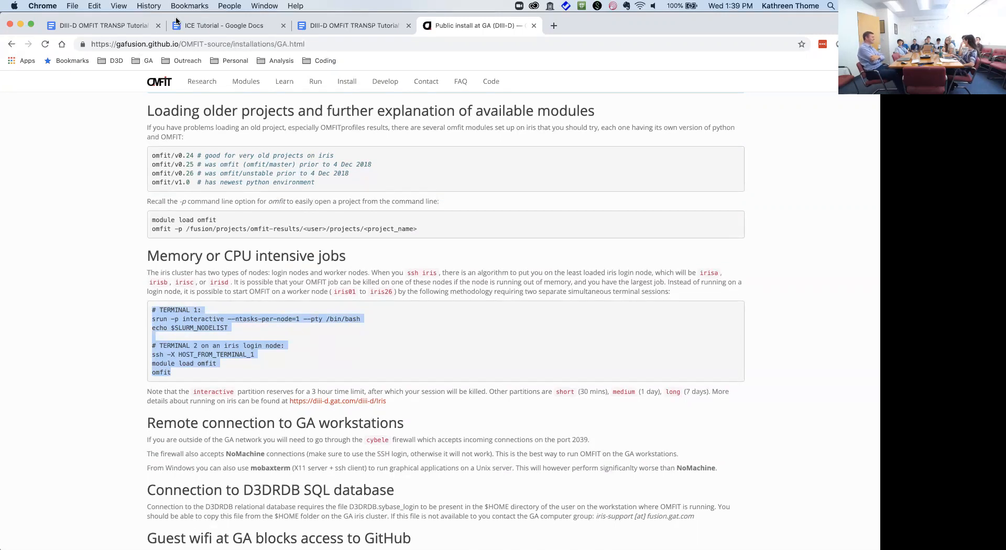
pyautogui.click(212, 29)
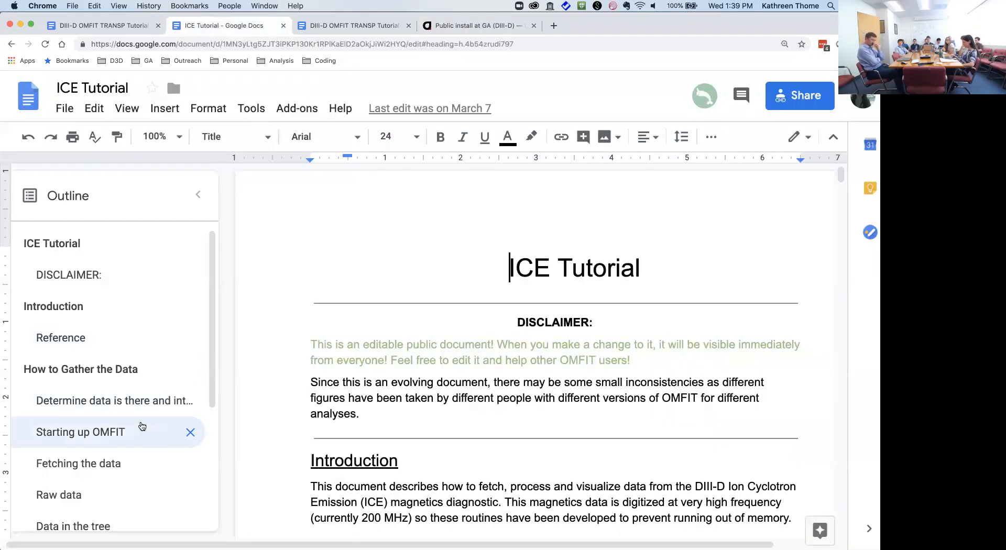
# Step: Jump to 'Starting up OMFIT' and select the srun command requesting 10 cores and 50G memory
pyautogui.click(142, 426)
pyautogui.moveTo(321, 403); pyautogui.dragTo(580, 404)
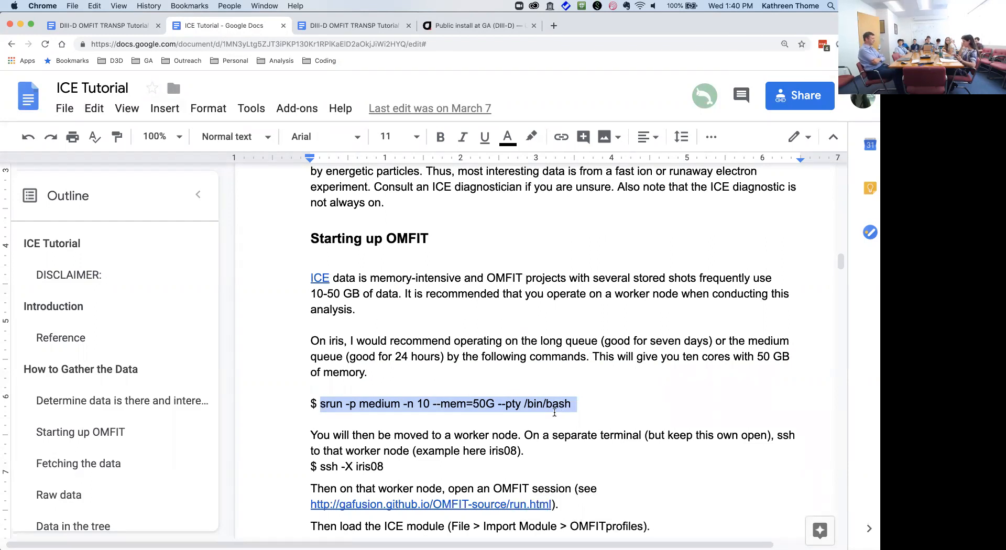
pyautogui.moveTo(521, 549)
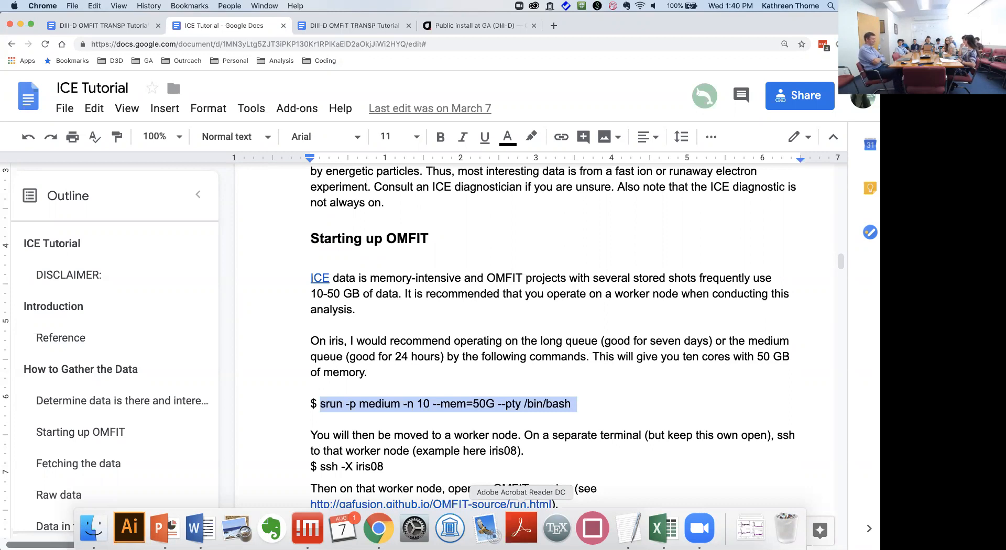
# Step: In the remote OMFIT session, change the ICE GUI's clim from None to [-1,1]
pyautogui.click(307, 528)
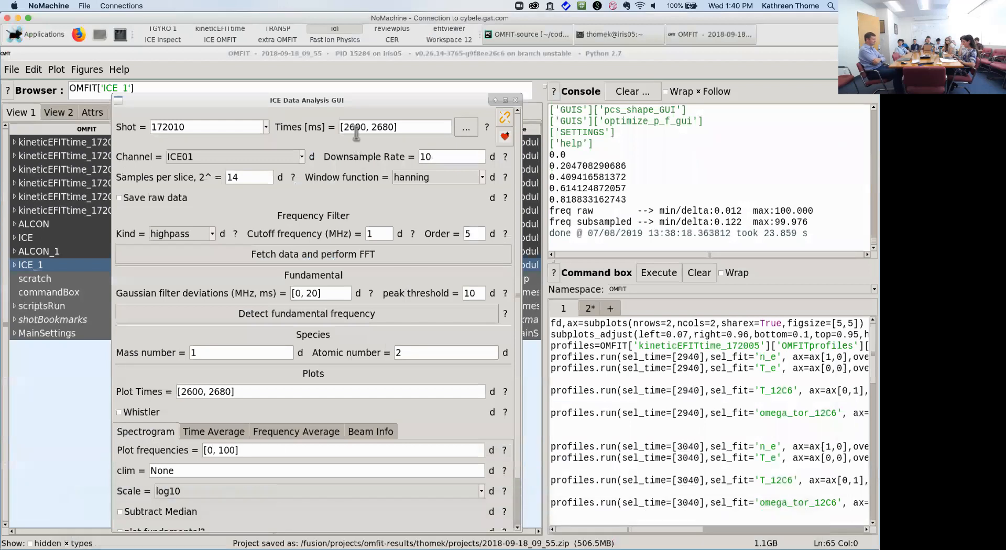
pyautogui.moveTo(362, 99); pyautogui.dragTo(382, 76)
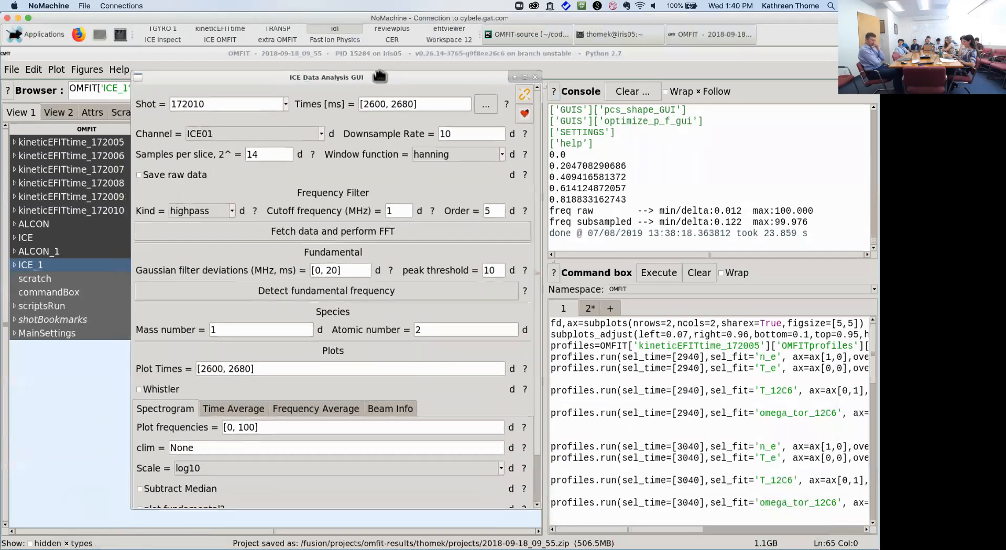
pyautogui.scroll(-3, 391, 330)
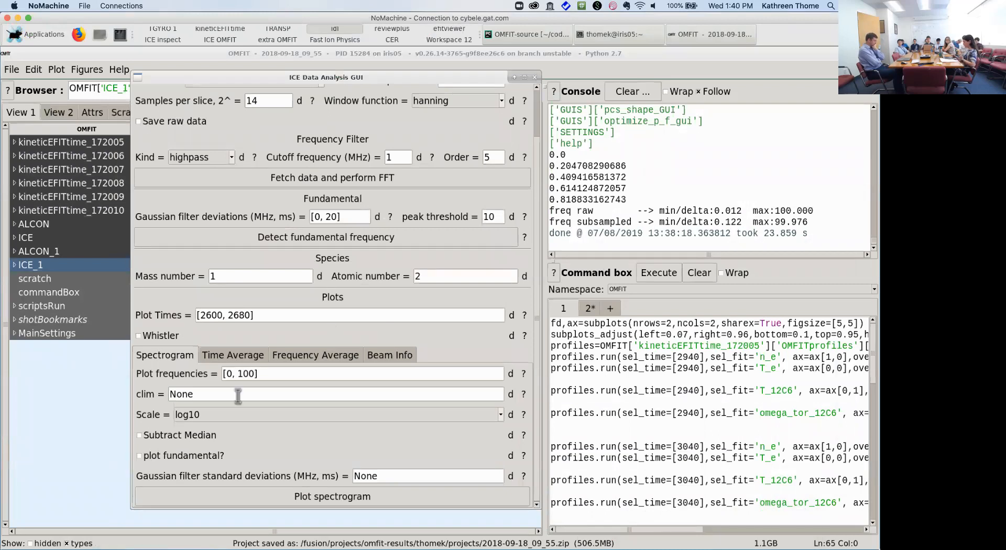
pyautogui.doubleClick(222, 396)
pyautogui.write('[]')
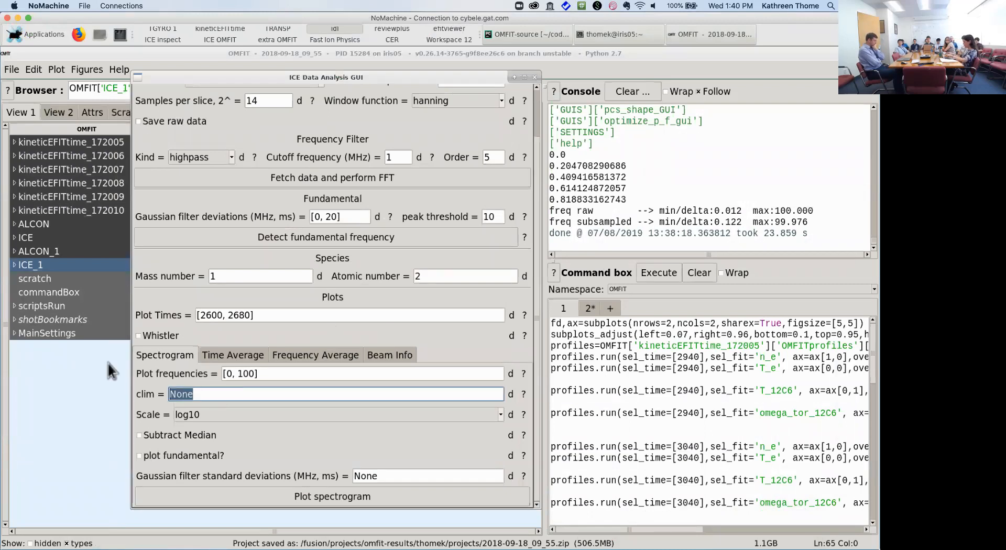
pyautogui.write('-1,1')
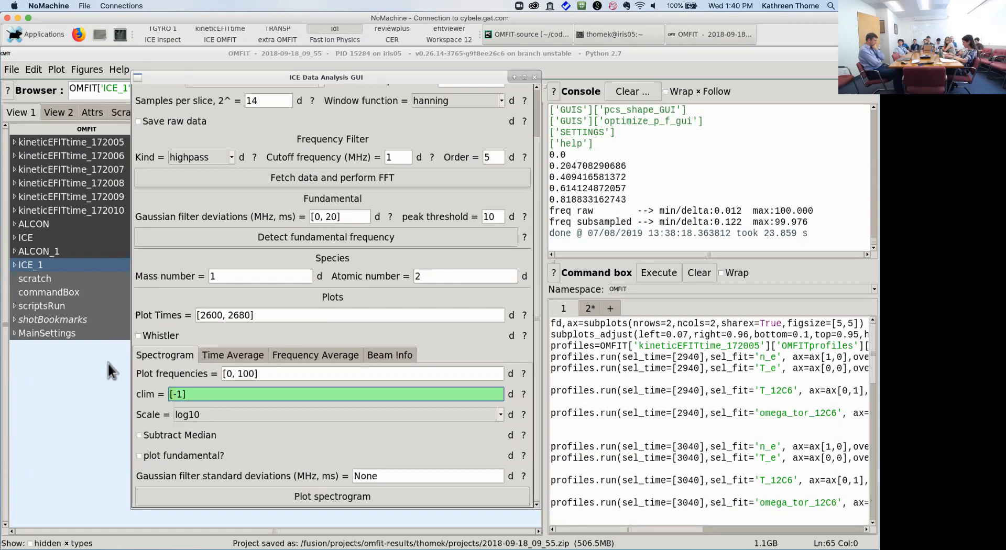
pyautogui.press('Return')
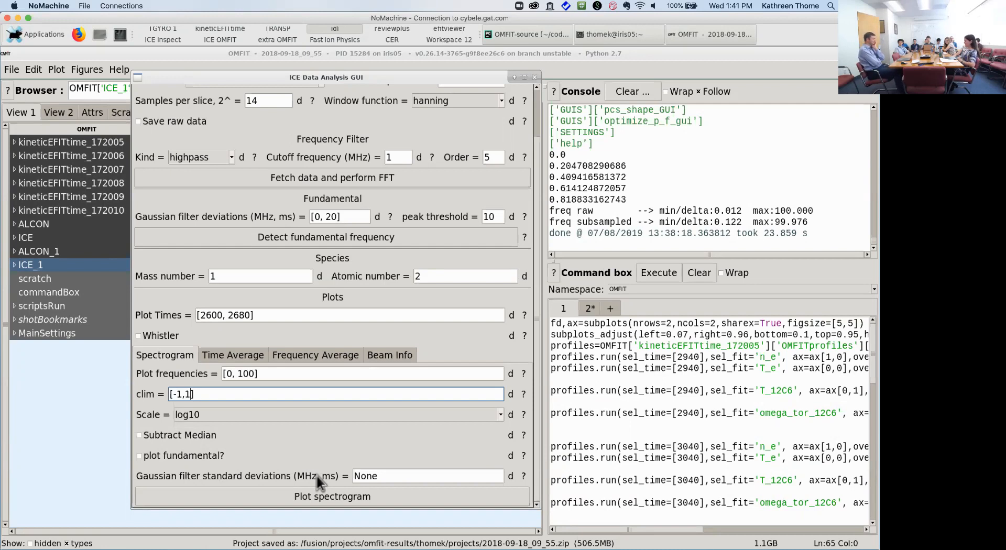
pyautogui.click(326, 504)
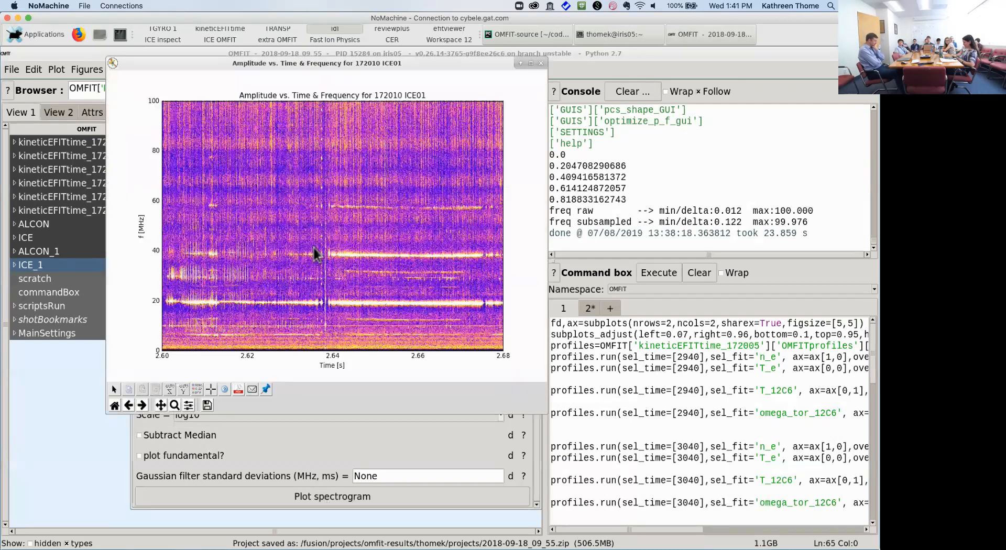
# Step: Read a time off the ICE01 spectrogram and rearrange the spectrogram and ICE GUI windows
pyautogui.click(423, 225)
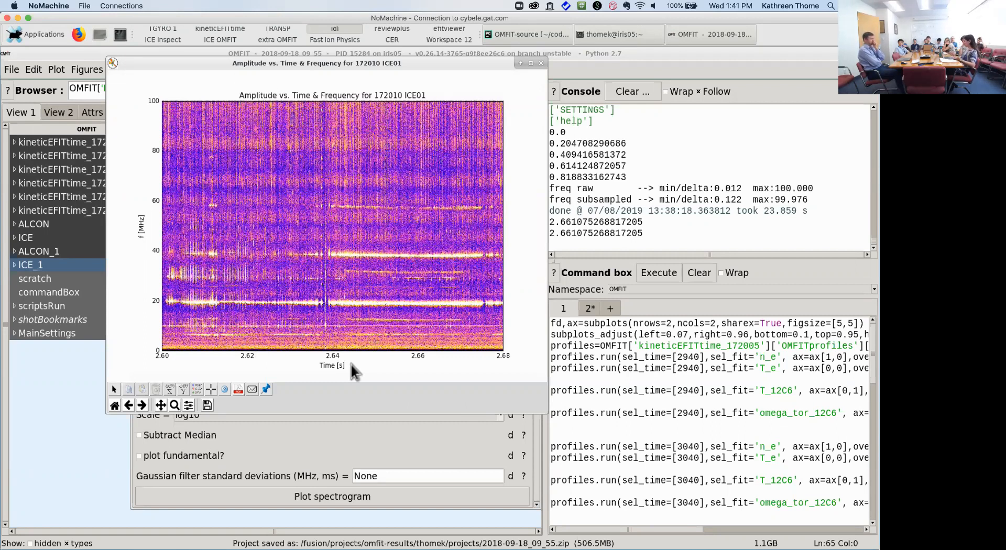
pyautogui.moveTo(403, 61); pyautogui.dragTo(604, 65)
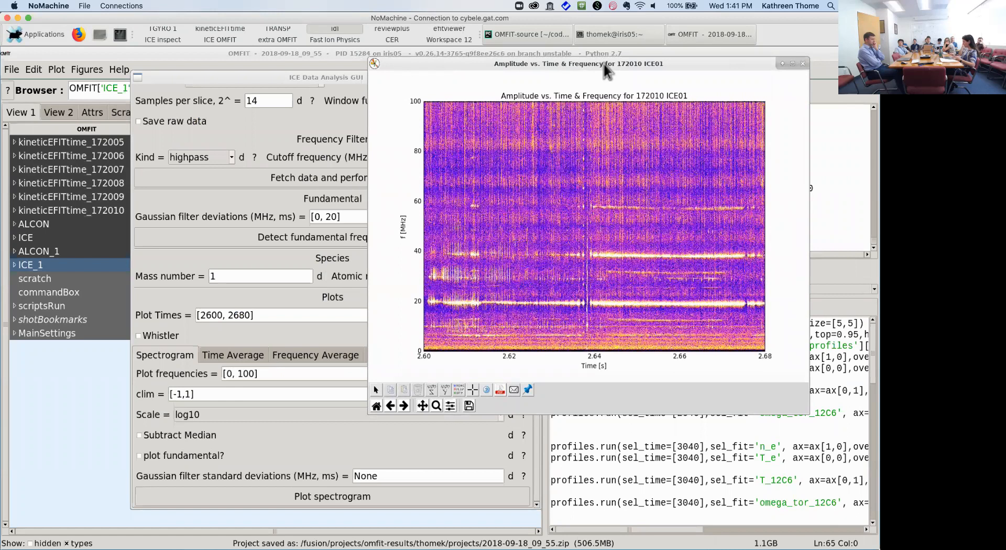
pyautogui.moveTo(352, 78); pyautogui.dragTo(275, 50)
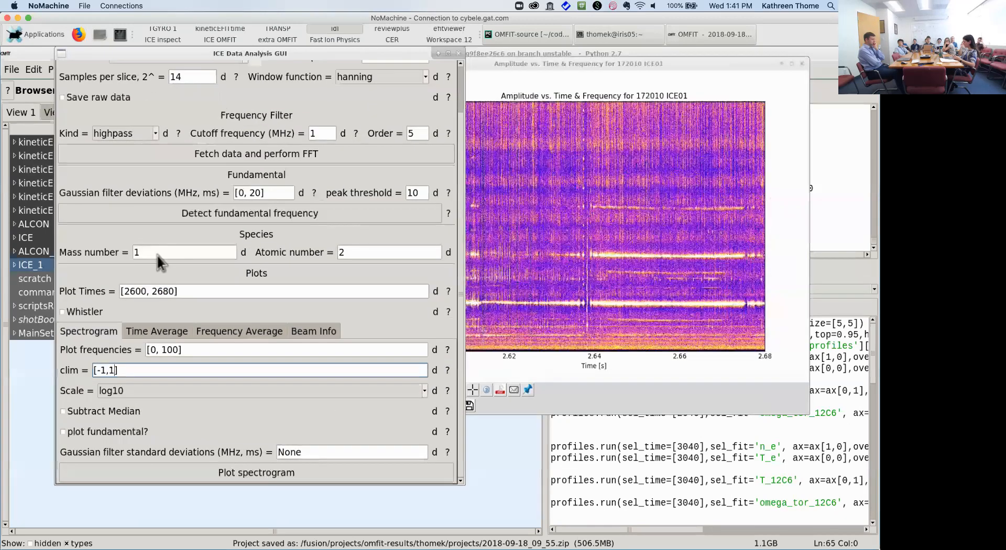
pyautogui.click(158, 331)
# Step: Plot the time-averaged amplitude spectrum with slice center 2640 ms and a ±40 ms window
pyautogui.click(155, 350)
pyautogui.write('2640')
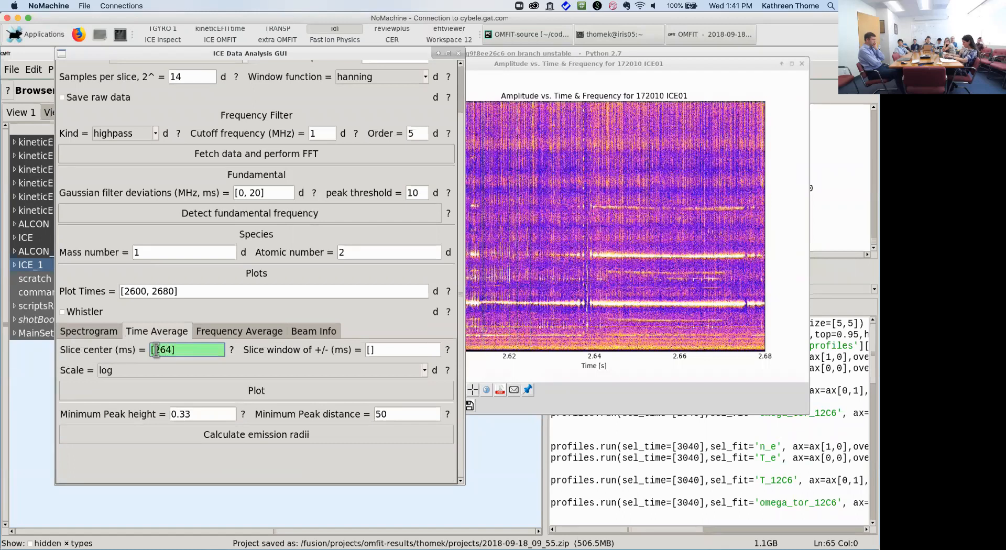
pyautogui.press('Return')
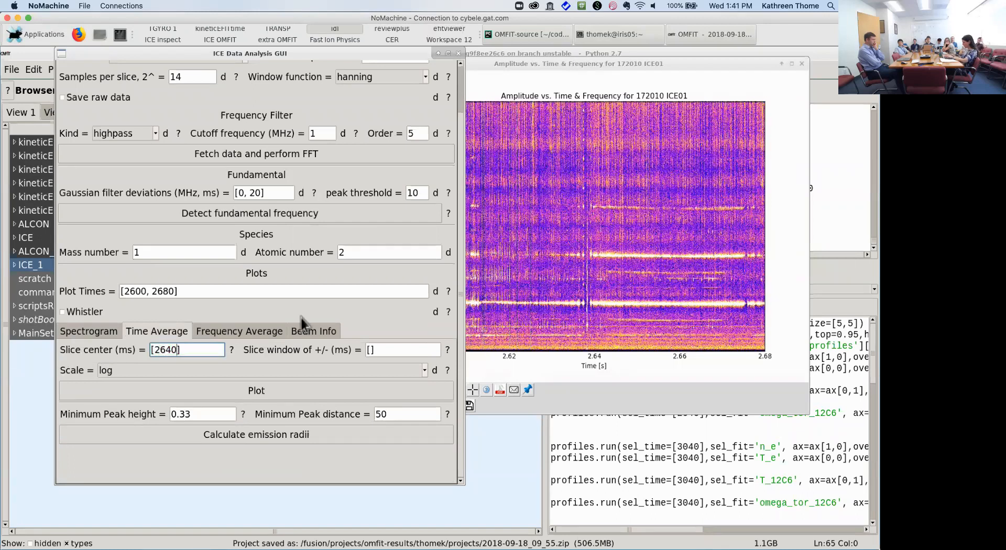
pyautogui.click(370, 350)
pyautogui.write('10')
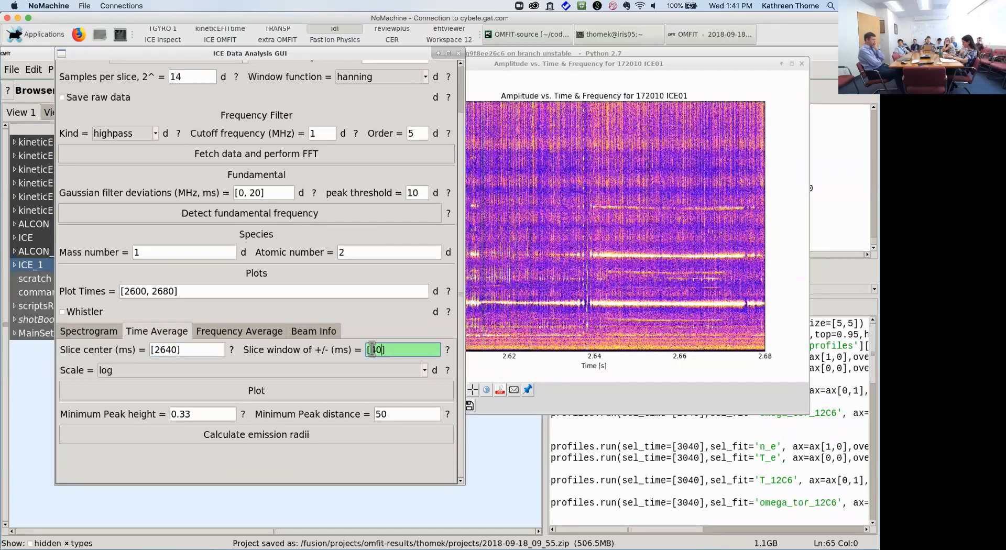
pyautogui.press('Return')
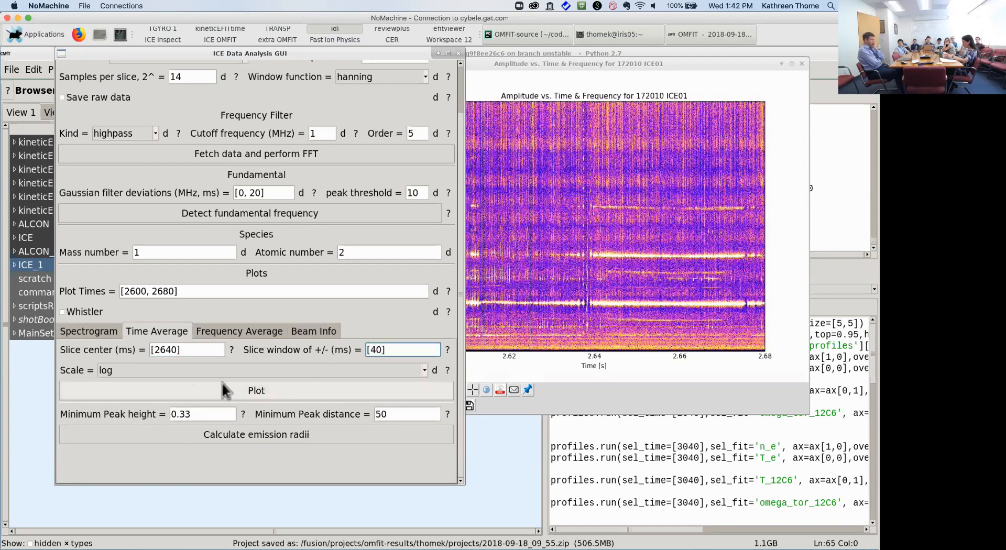
pyautogui.click(234, 391)
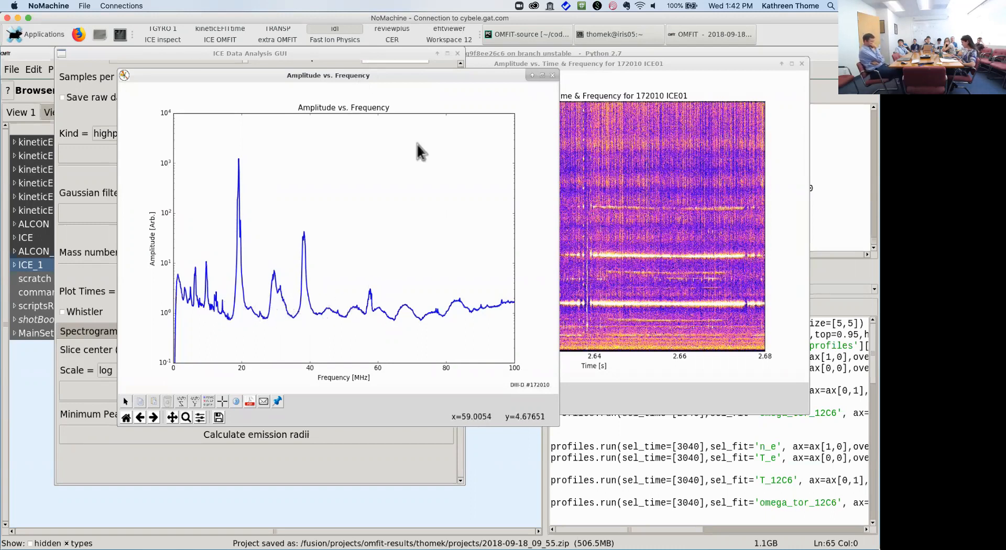
pyautogui.moveTo(371, 76); pyautogui.dragTo(745, 89)
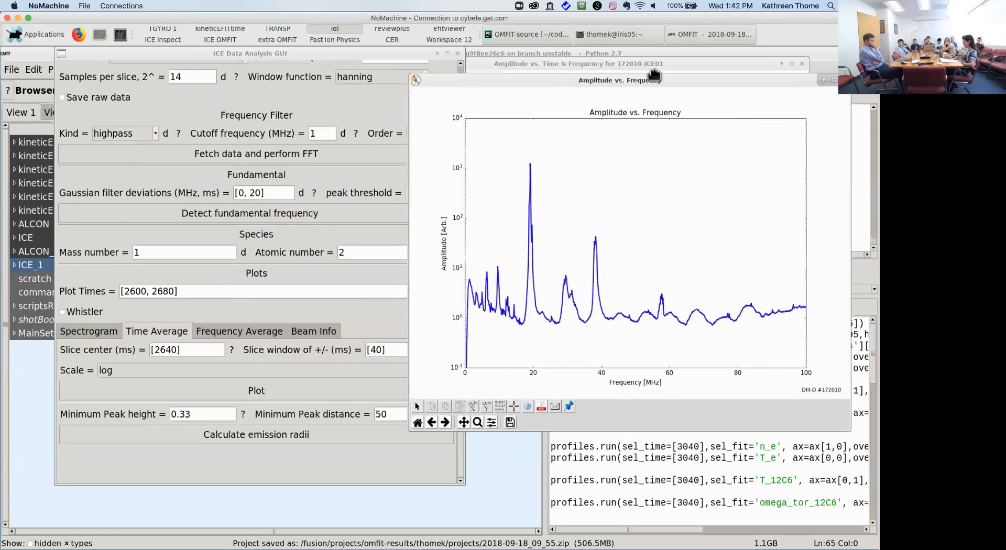
# Step: Calculate emission radii from the detected peaks and set the peak detection figure aside
pyautogui.click(323, 457)
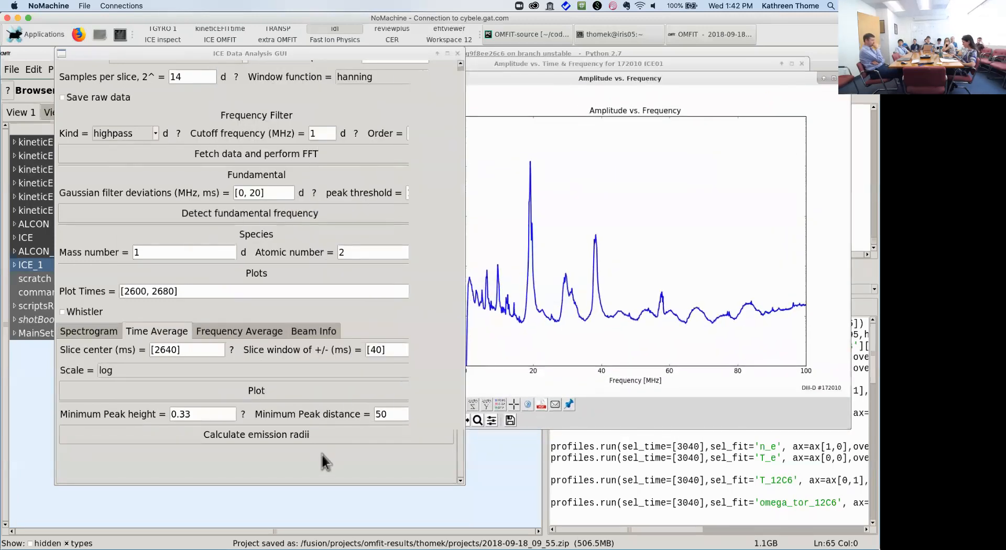
pyautogui.click(295, 437)
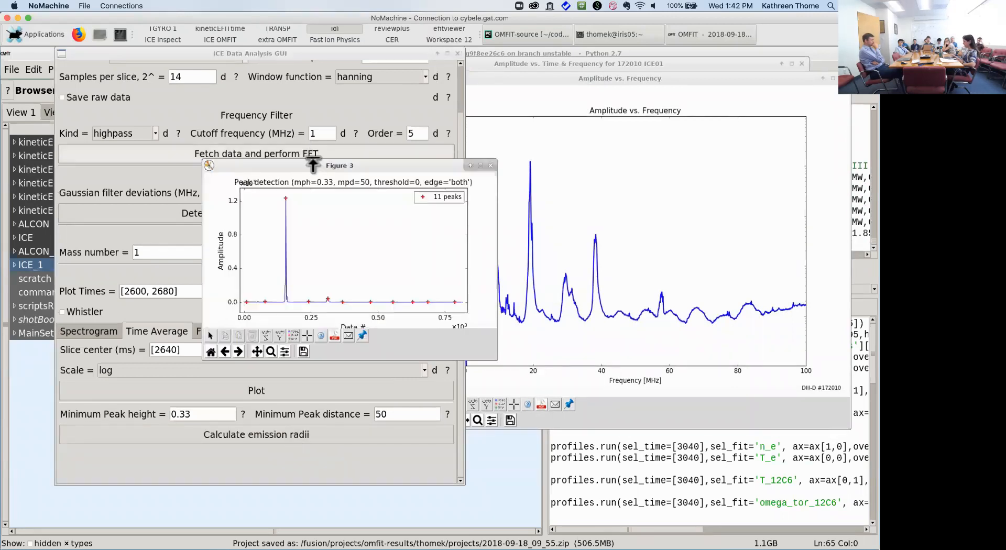
pyautogui.moveTo(313, 166); pyautogui.dragTo(432, 141)
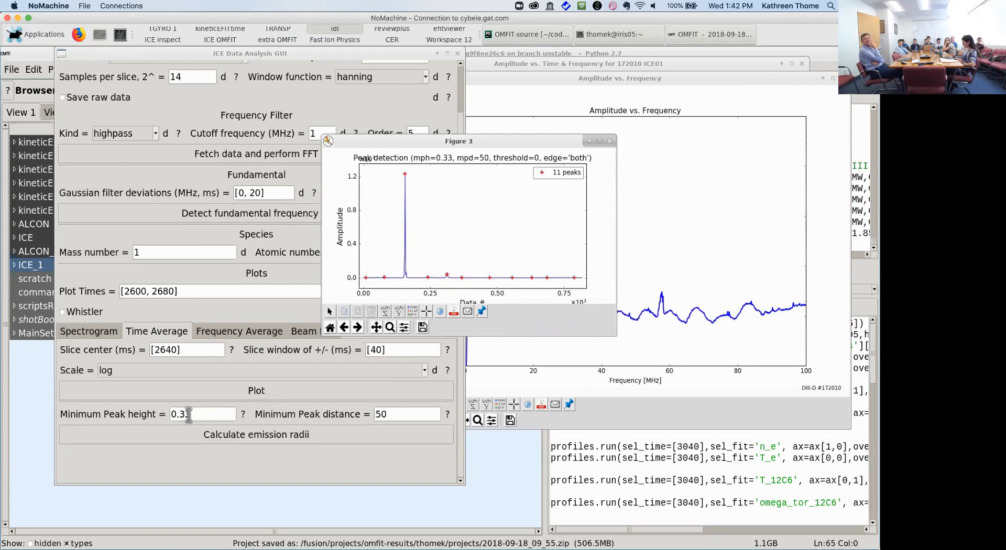
# Step: Recalculate emission radii with minimum peak height 5, finding a 9.56 MHz fundamental from 1.85 m
pyautogui.click(214, 414)
pyautogui.write('5')
pyautogui.press('Return')
pyautogui.click(168, 435)
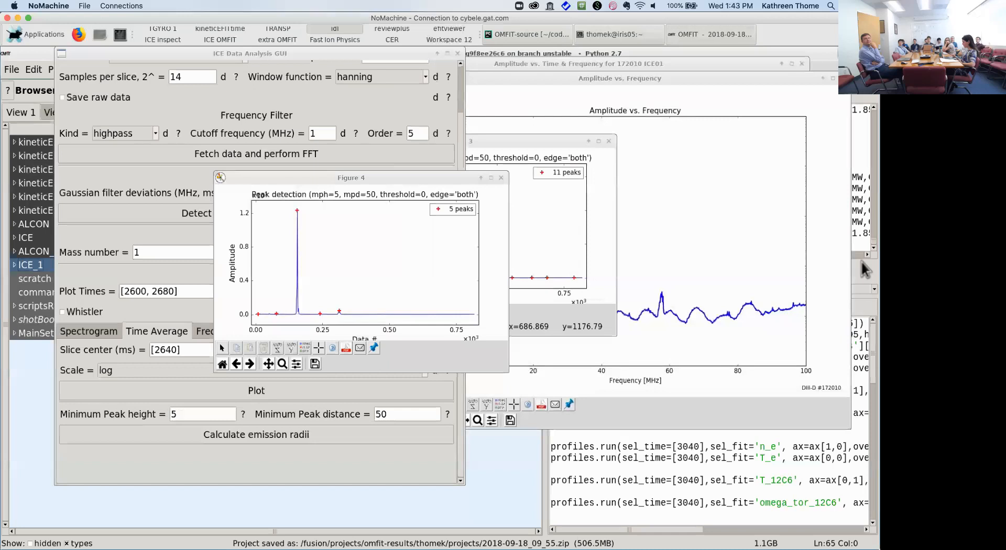
pyautogui.moveTo(813, 78); pyautogui.dragTo(680, 309)
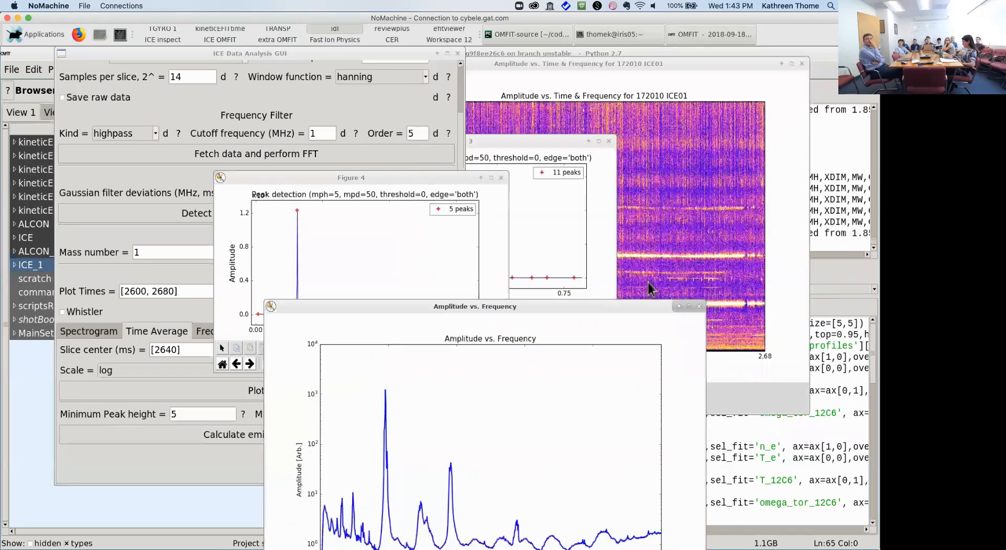
pyautogui.moveTo(653, 63); pyautogui.dragTo(377, 231)
pyautogui.moveTo(576, 147); pyautogui.dragTo(438, 265)
pyautogui.moveTo(583, 255)
pyautogui.mouseDown()
pyautogui.moveTo(617, 257)
pyautogui.moveTo(600, 261)
pyautogui.mouseUp()
pyautogui.moveTo(704, 234); pyautogui.dragTo(811, 238)
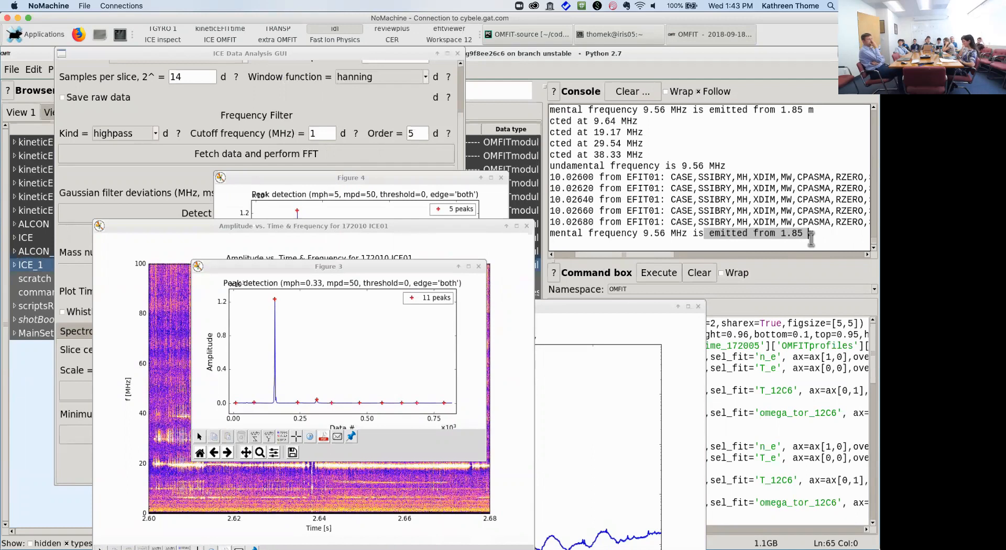
# Step: Close both peak detection figures, the spectrogram and the amplitude-versus-frequency plot
pyautogui.click(478, 266)
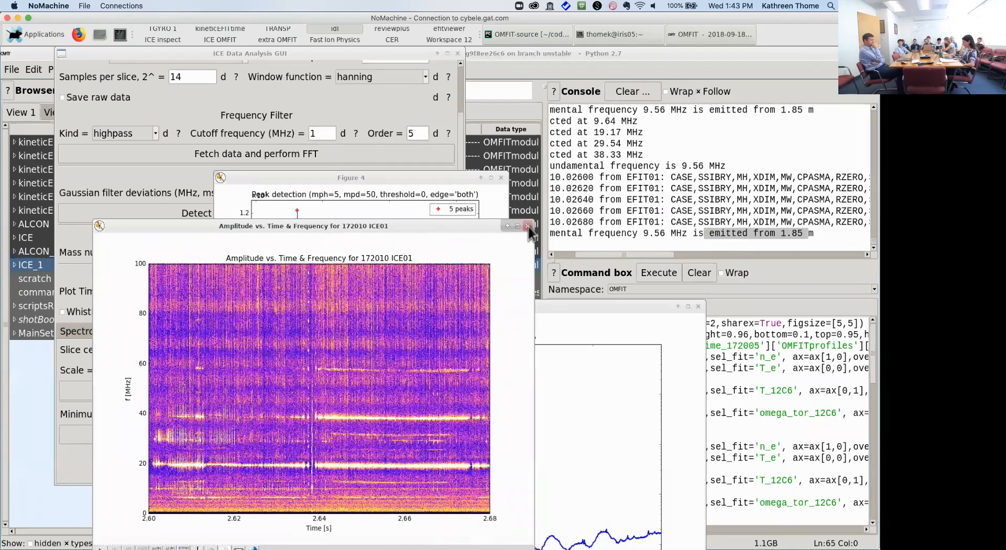
pyautogui.click(528, 226)
pyautogui.click(501, 178)
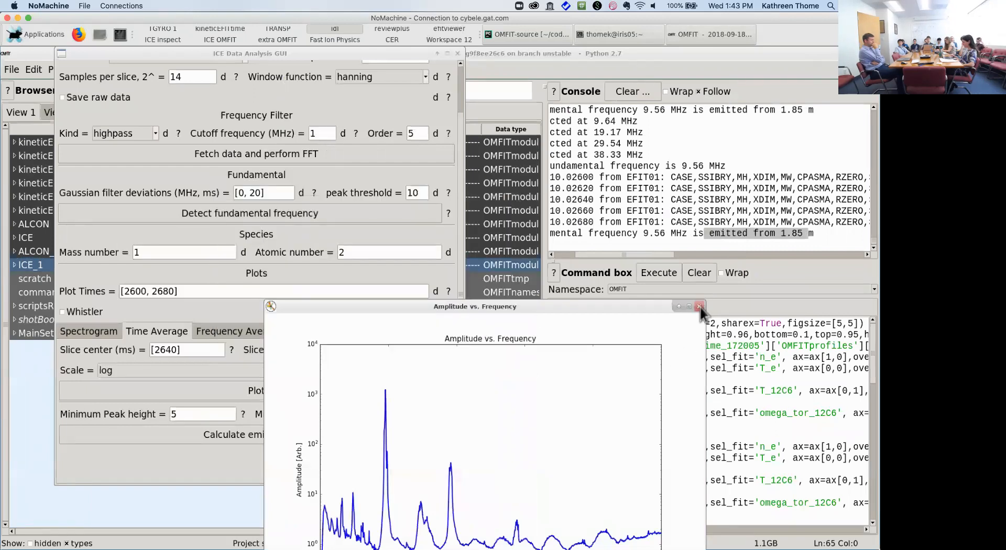
pyautogui.click(700, 307)
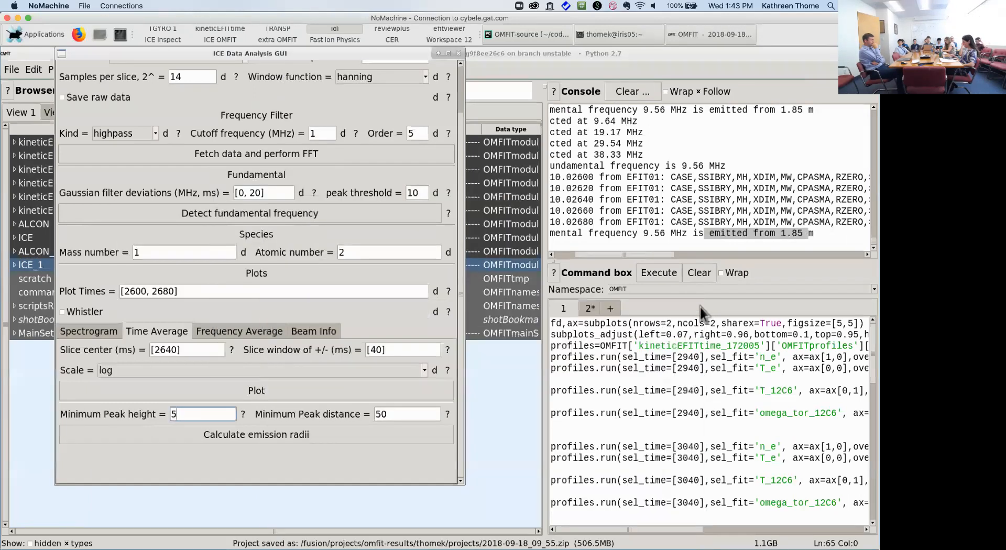
# Step: Replot the time-averaged amplitude spectrum for the 2640 ms slice and show the Frequency Average settings
pyautogui.click(287, 389)
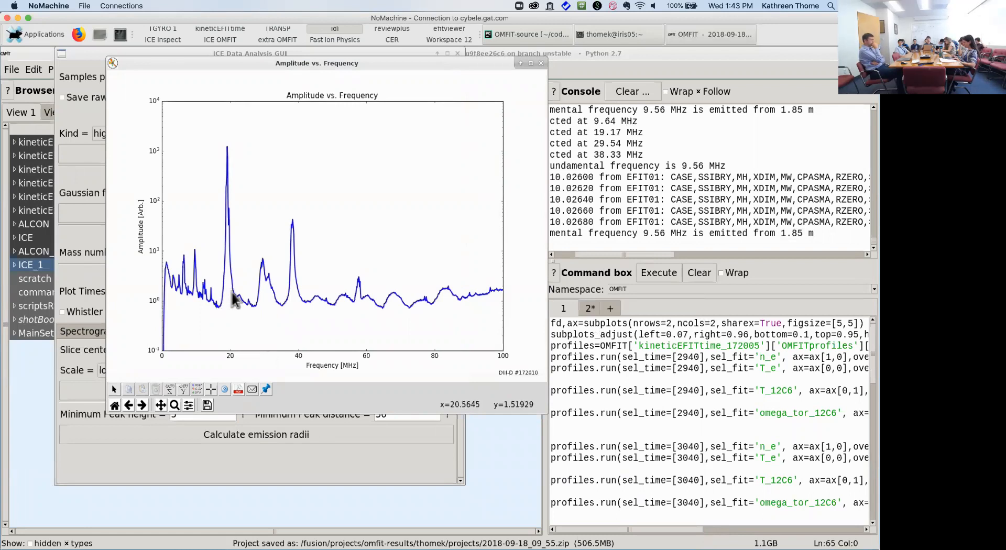
pyautogui.moveTo(322, 64); pyautogui.dragTo(653, 150)
pyautogui.click(249, 330)
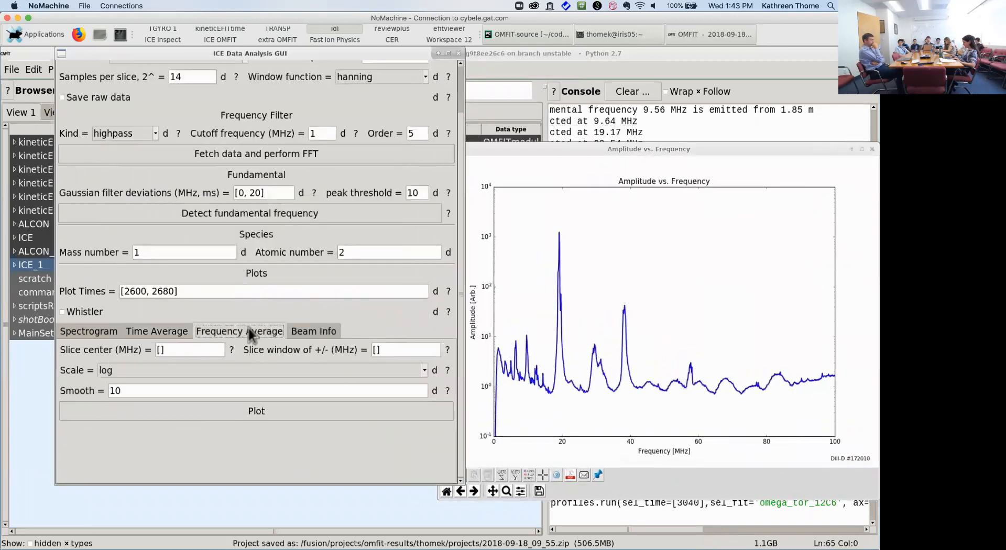
# Step: Plot frequency-averaged amplitude versus time for a 20 MHz slice with a ±2 MHz window
pyautogui.click(162, 350)
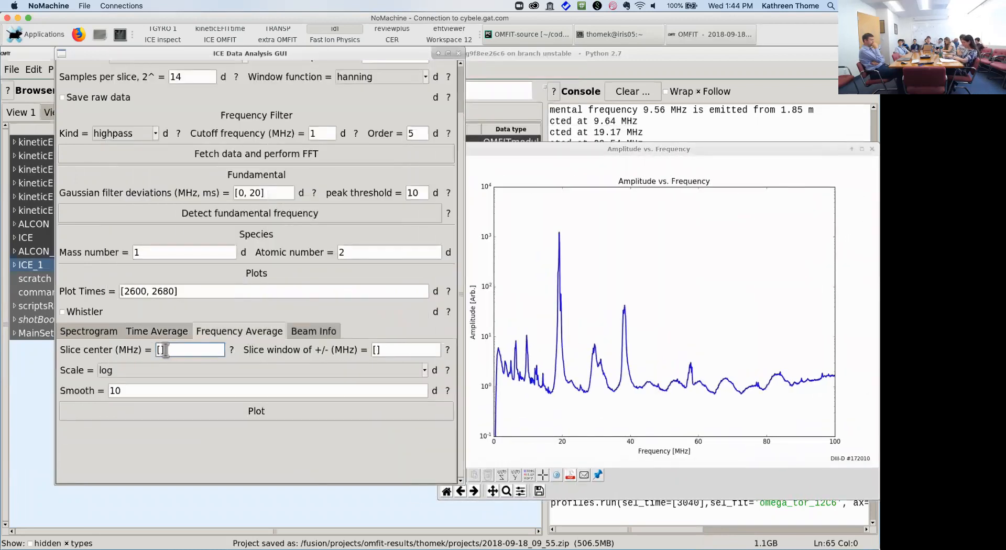
pyautogui.write('20')
pyautogui.click(377, 350)
pyautogui.write('2')
pyautogui.press('Return')
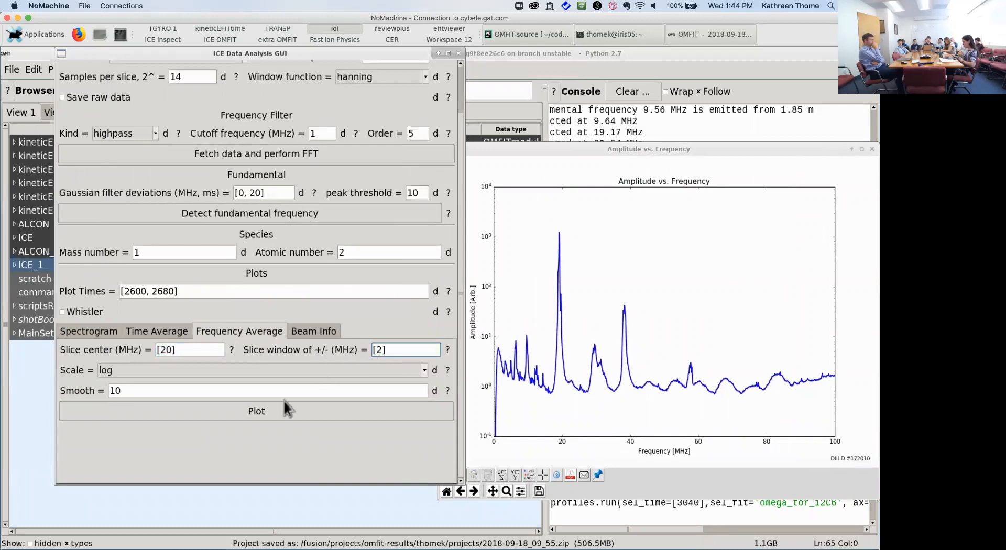
pyautogui.click(281, 418)
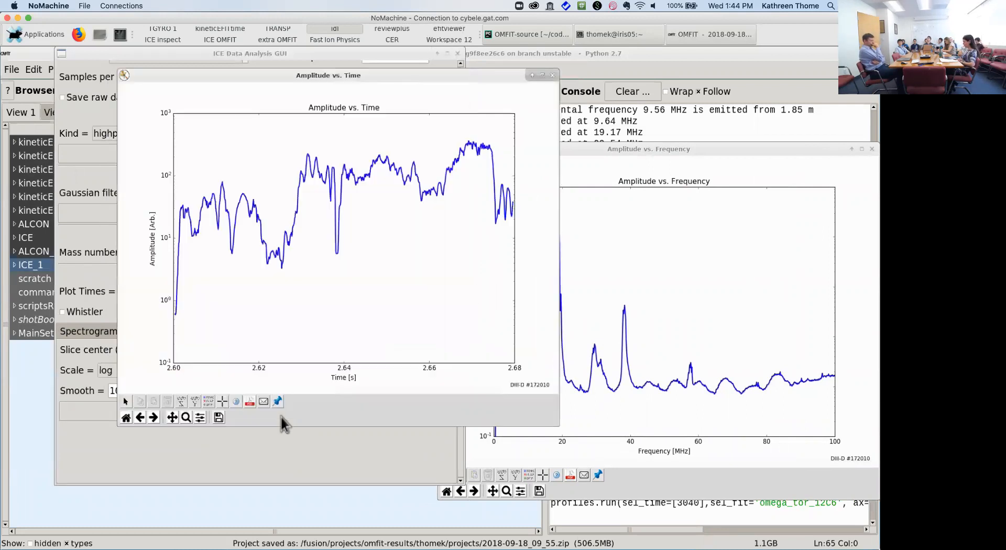
# Step: Arrange the amplitude plots and the analysis panel so each is visible
pyautogui.click(714, 157)
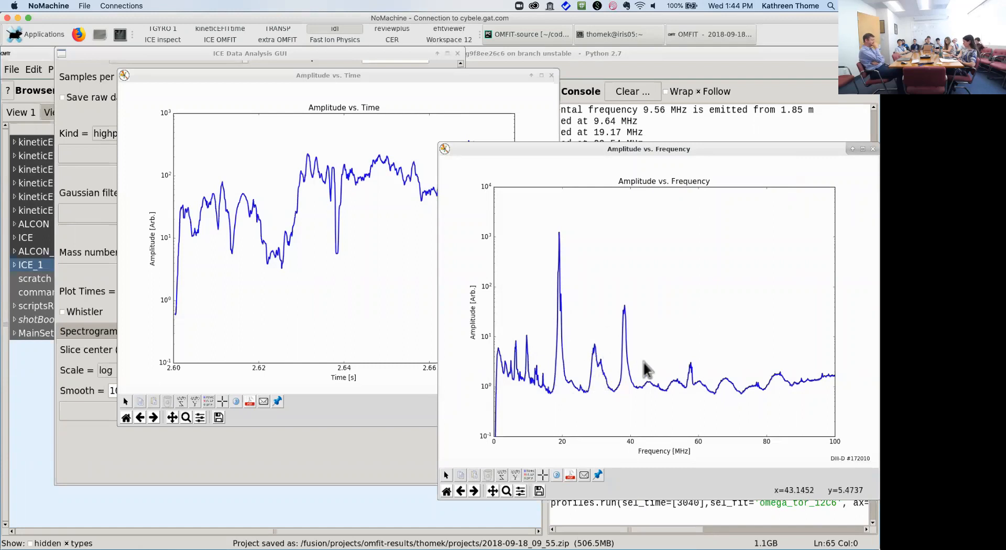
pyautogui.click(429, 79)
pyautogui.moveTo(429, 79); pyautogui.dragTo(607, 72)
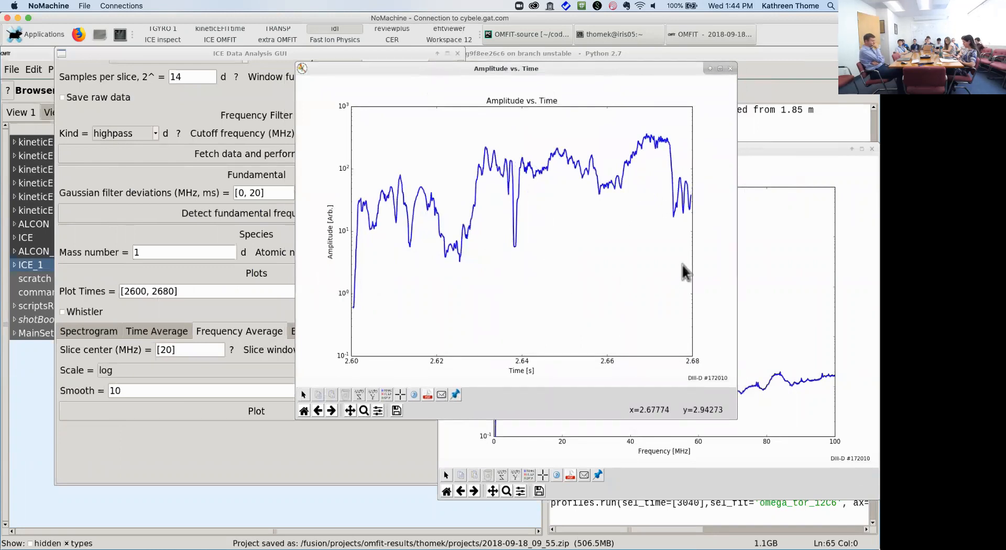
pyautogui.moveTo(557, 68); pyautogui.dragTo(620, 68)
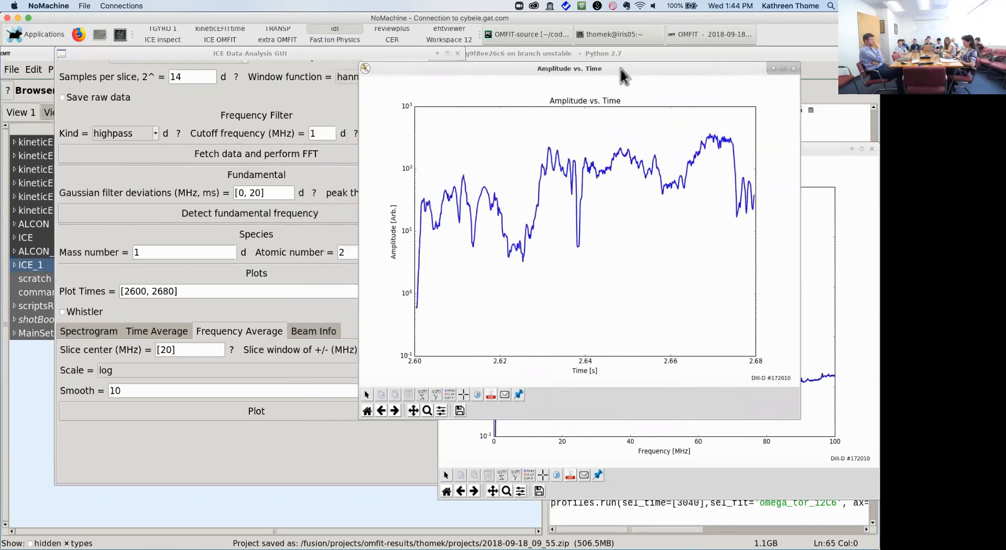
pyautogui.moveTo(350, 53); pyautogui.dragTo(309, 53)
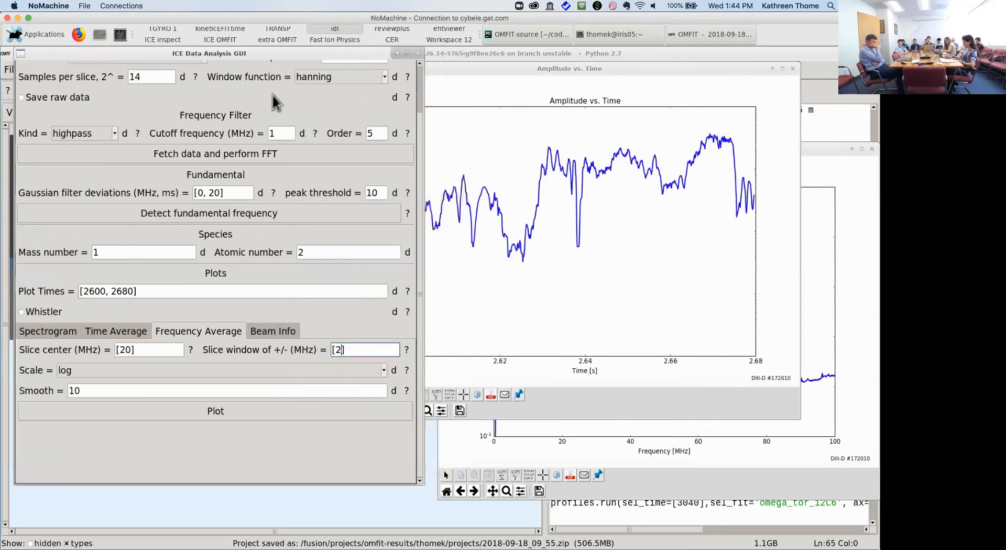
# Step: Plot the left and right neutral beam power for shot 172010, then plot the beam voltage
pyautogui.click(276, 331)
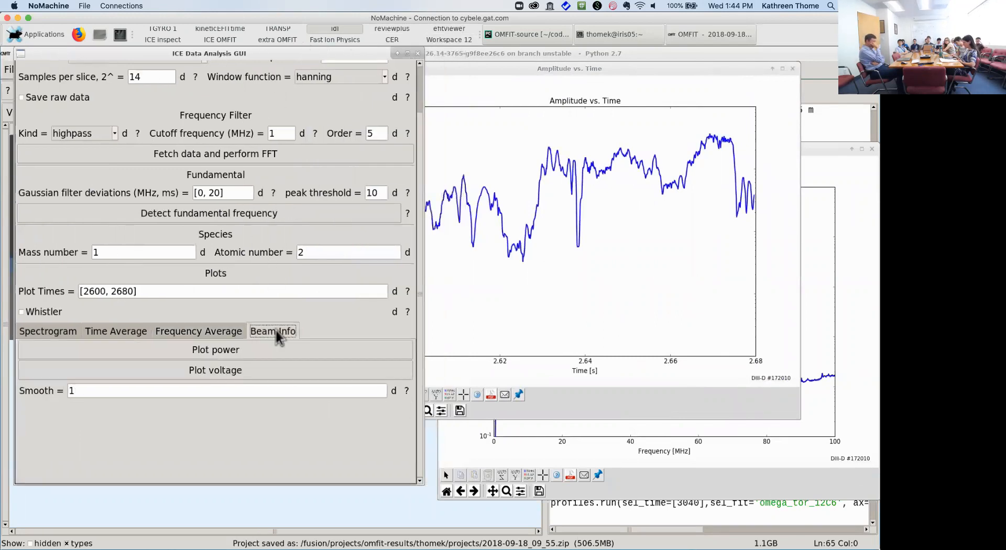
pyautogui.click(277, 350)
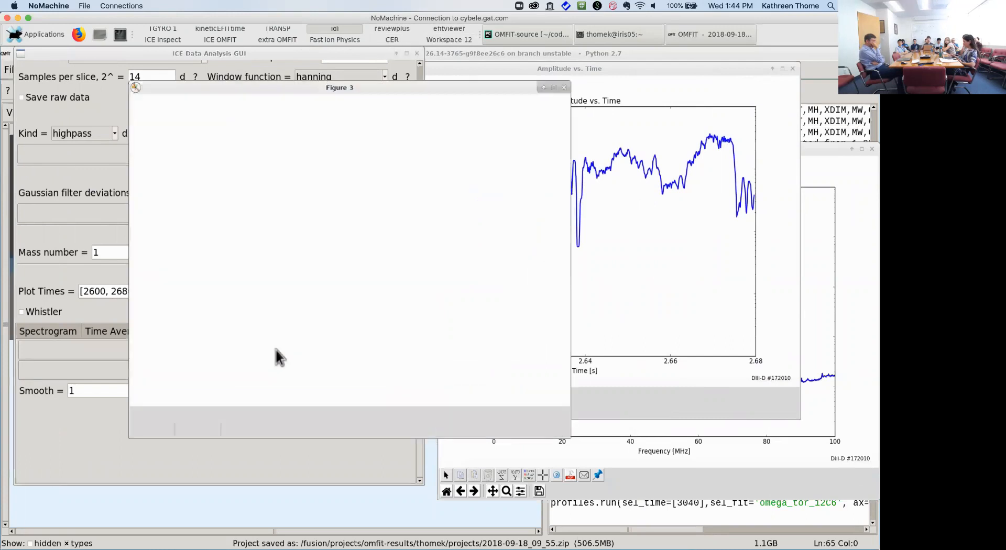
pyautogui.moveTo(378, 92); pyautogui.dragTo(611, 183)
pyautogui.click(614, 69)
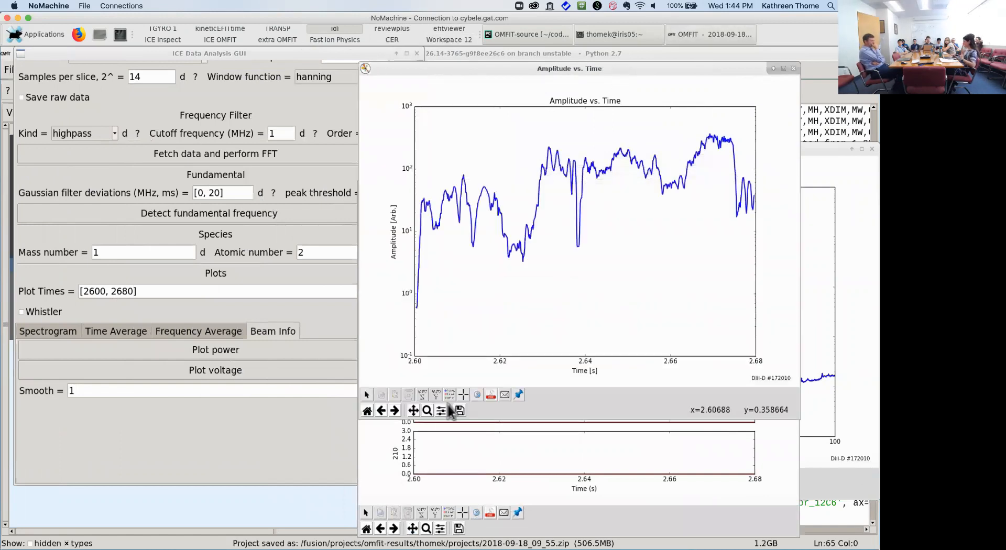
pyautogui.click(458, 464)
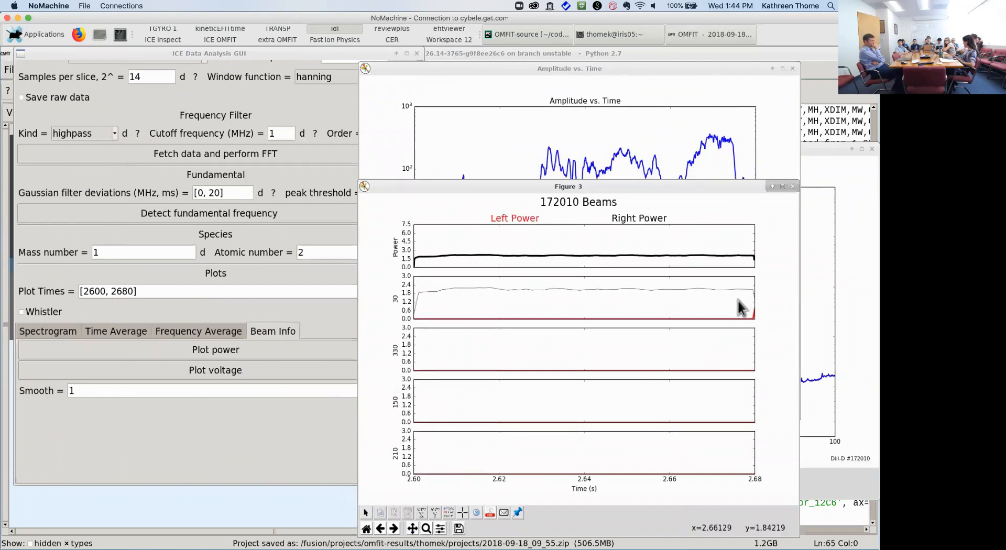
pyautogui.click(275, 443)
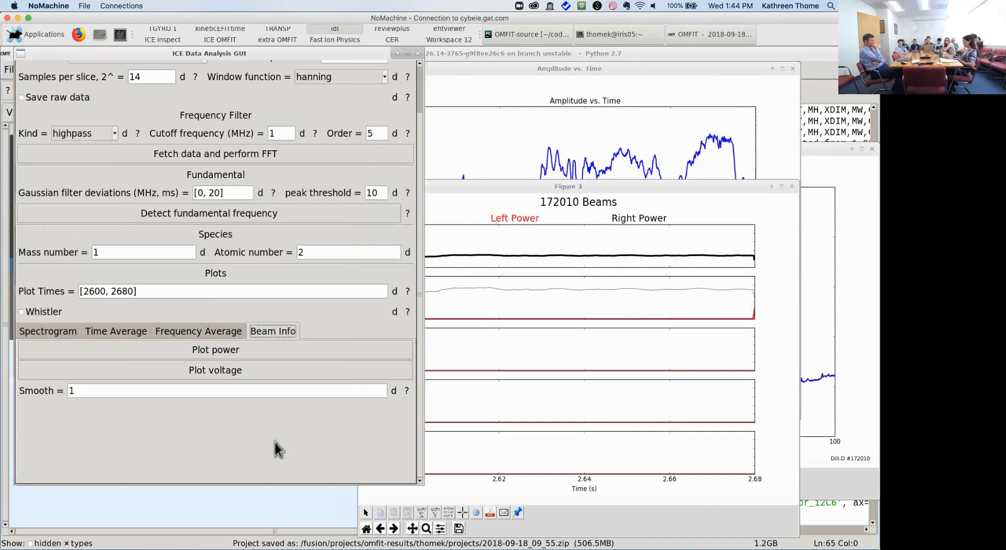
pyautogui.click(275, 370)
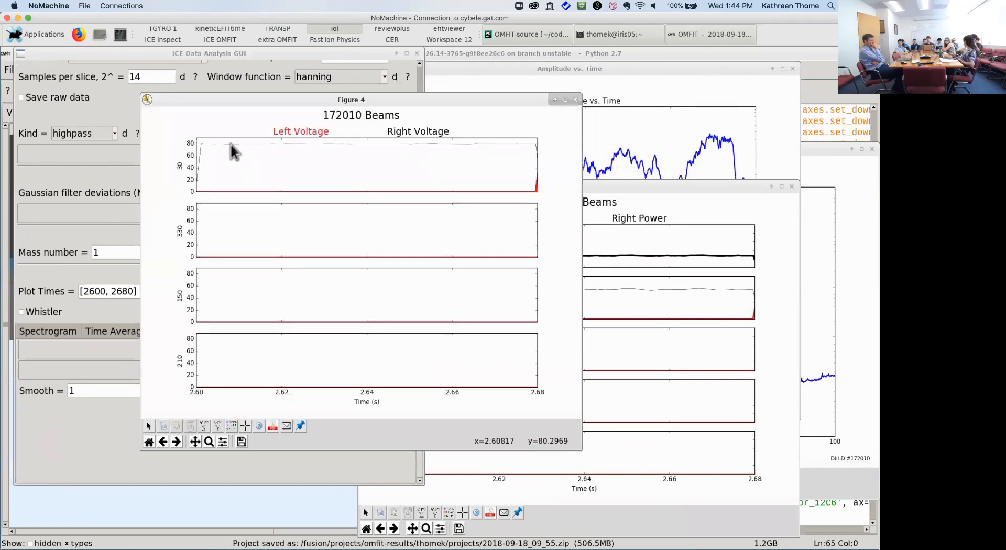
# Step: Move the beam voltage figure aside and return the panel to its Frequency Average settings
pyautogui.moveTo(281, 99); pyautogui.dragTo(478, 212)
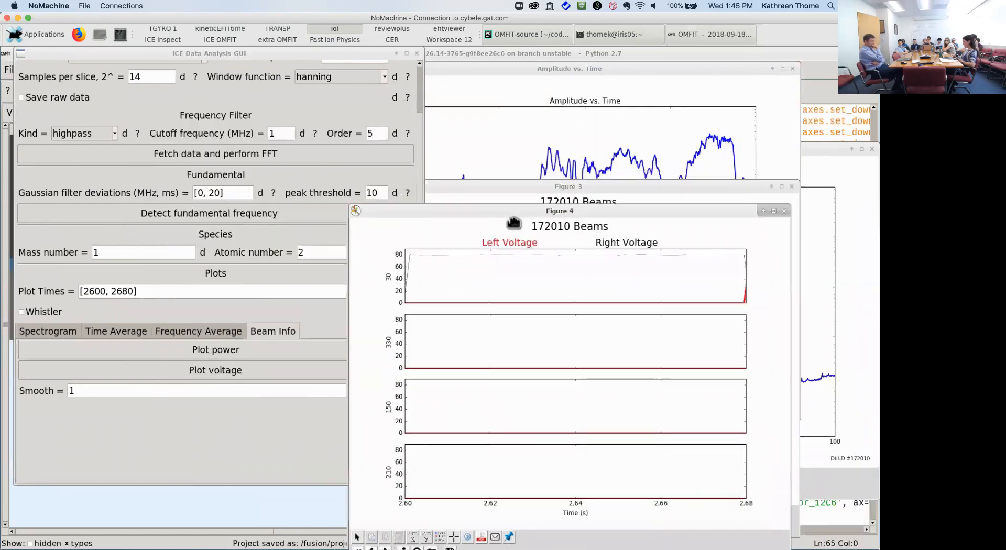
pyautogui.click(542, 122)
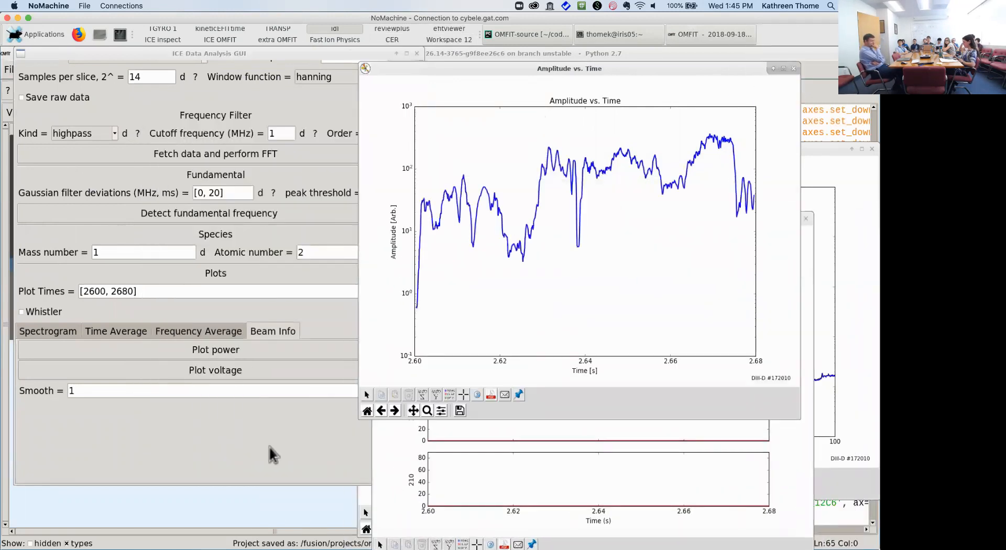
pyautogui.click(249, 441)
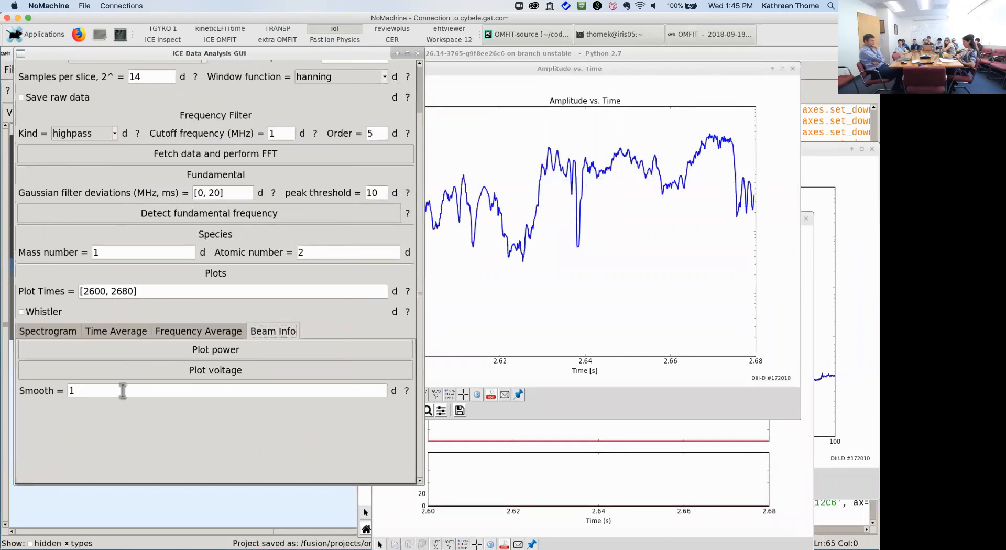
pyautogui.click(181, 332)
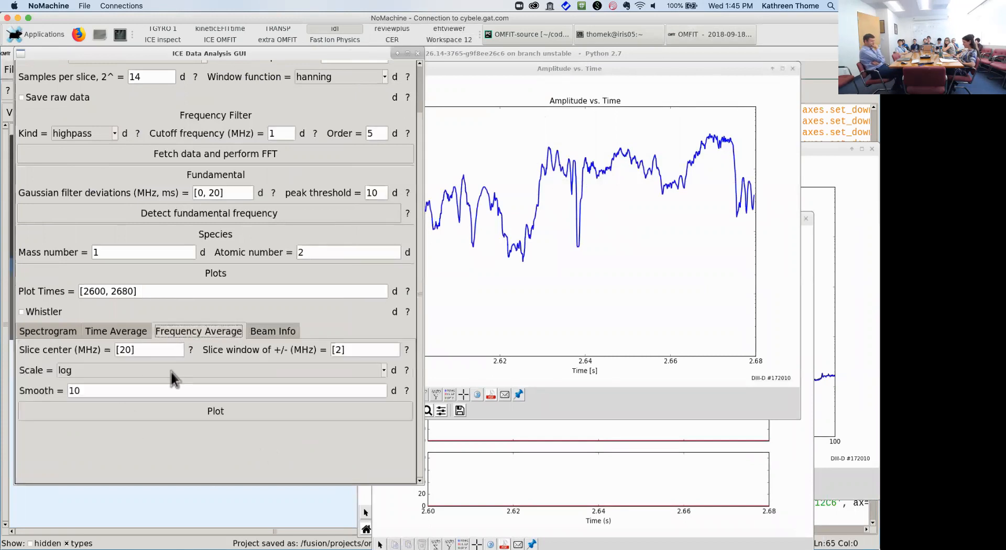
# Step: Leave the log scale unchanged, return to the Time Average settings, and move the amplitude-versus-time plot
pyautogui.click(143, 373)
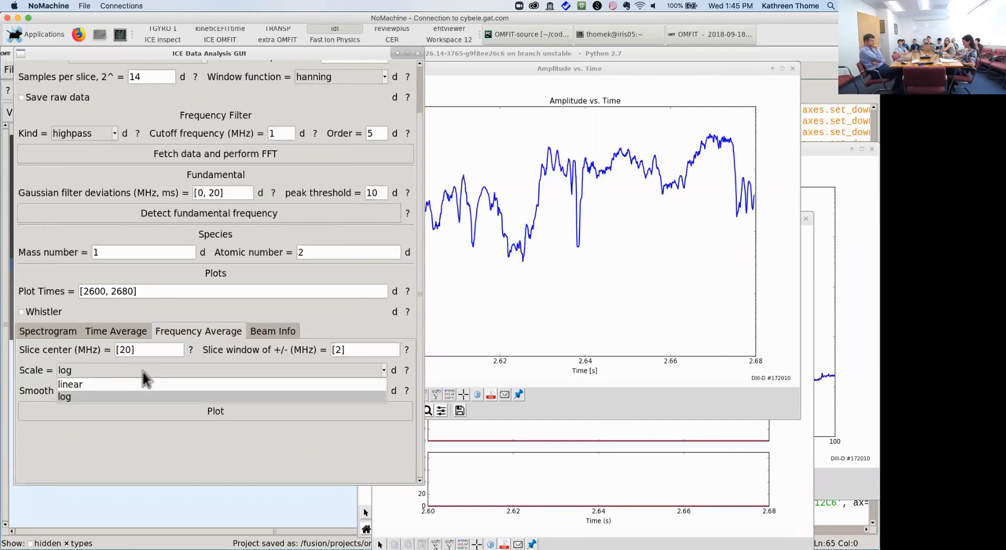
pyautogui.click(134, 334)
pyautogui.click(133, 335)
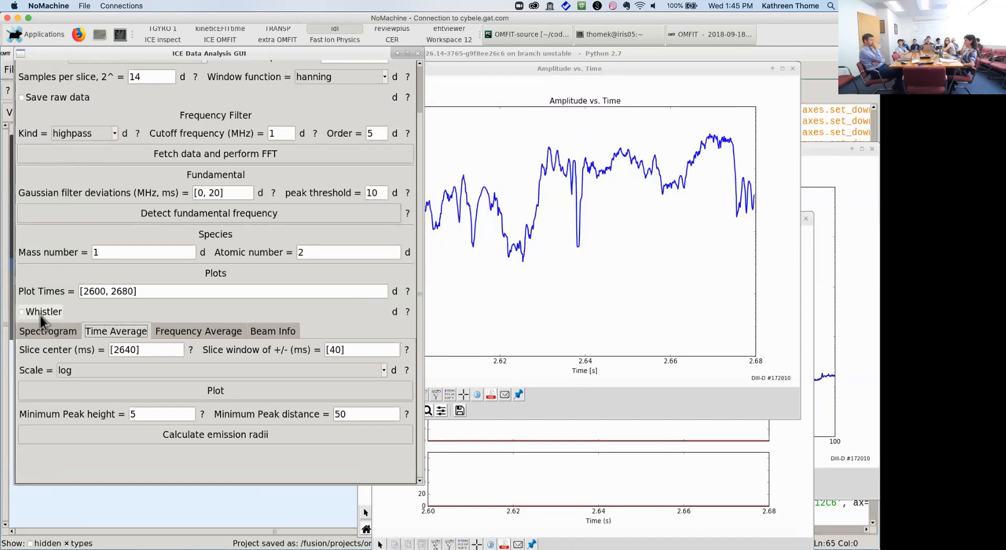
pyautogui.moveTo(571, 69); pyautogui.dragTo(497, 141)
# Step: Close the amplitude-versus-time, beam voltage, beam power and amplitude-versus-frequency windows
pyautogui.click(674, 149)
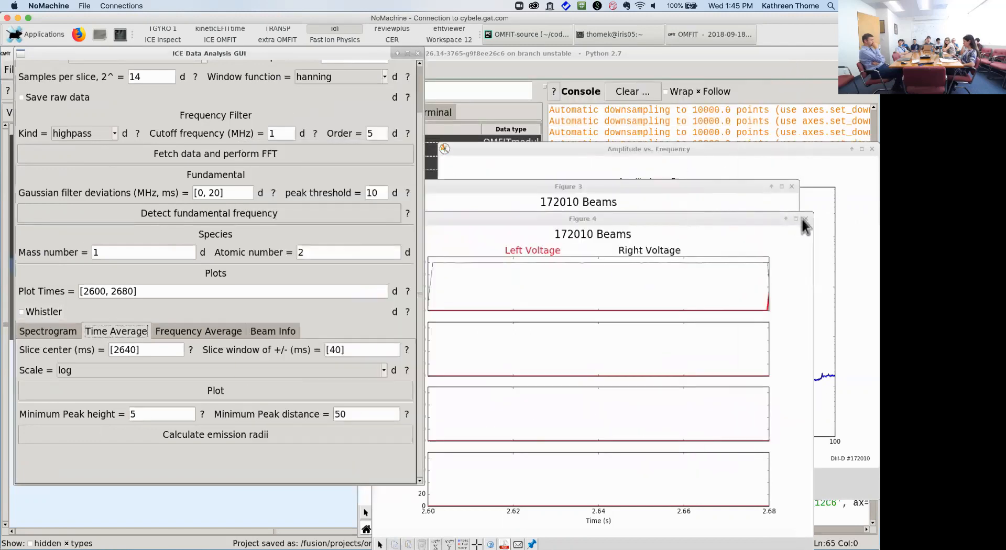
pyautogui.click(804, 219)
pyautogui.click(792, 187)
pyautogui.click(863, 150)
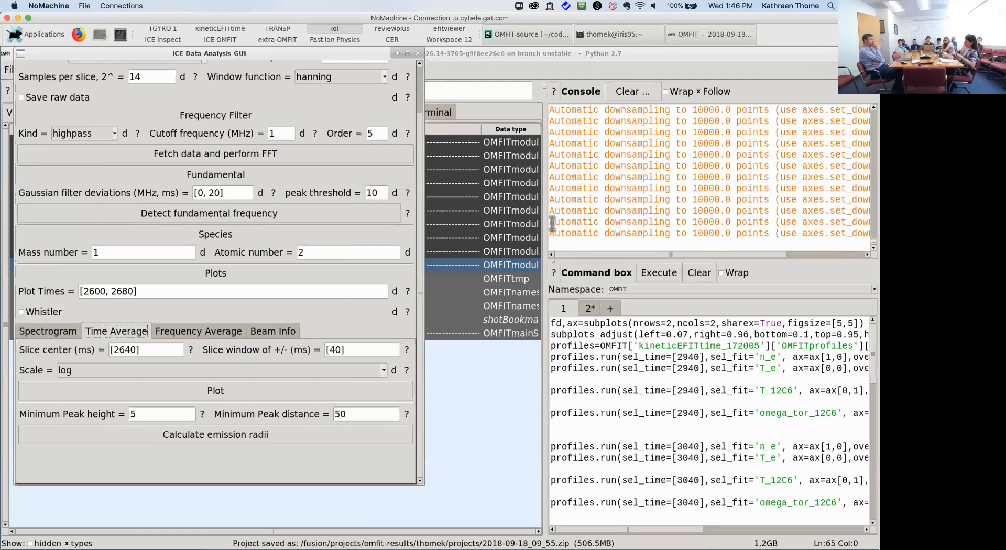
pyautogui.click(58, 331)
pyautogui.click(224, 473)
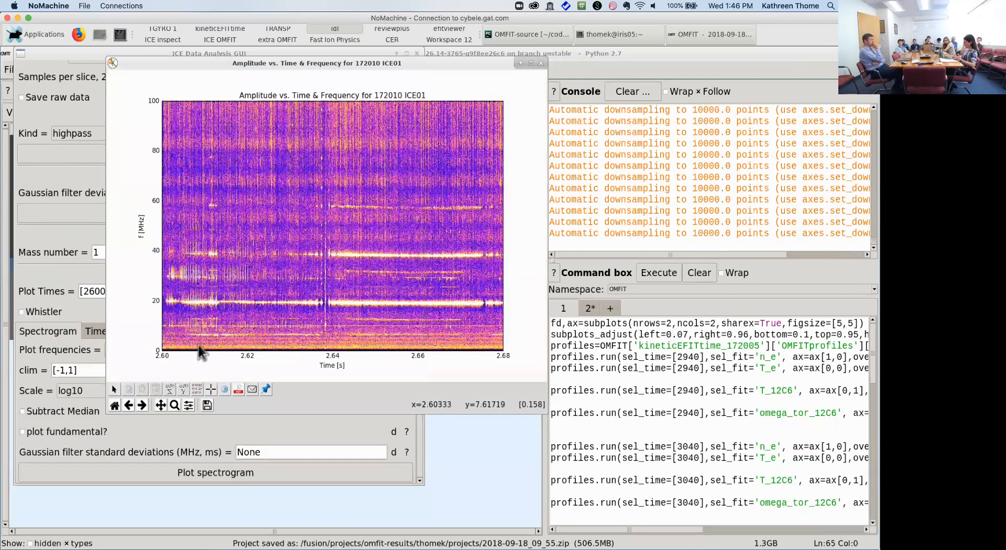
pyautogui.click(242, 425)
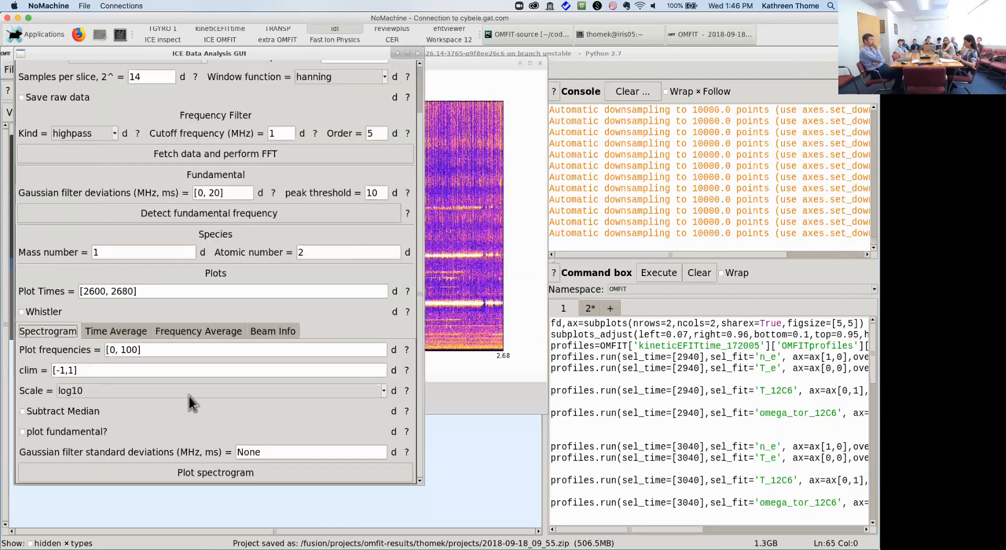
pyautogui.click(124, 330)
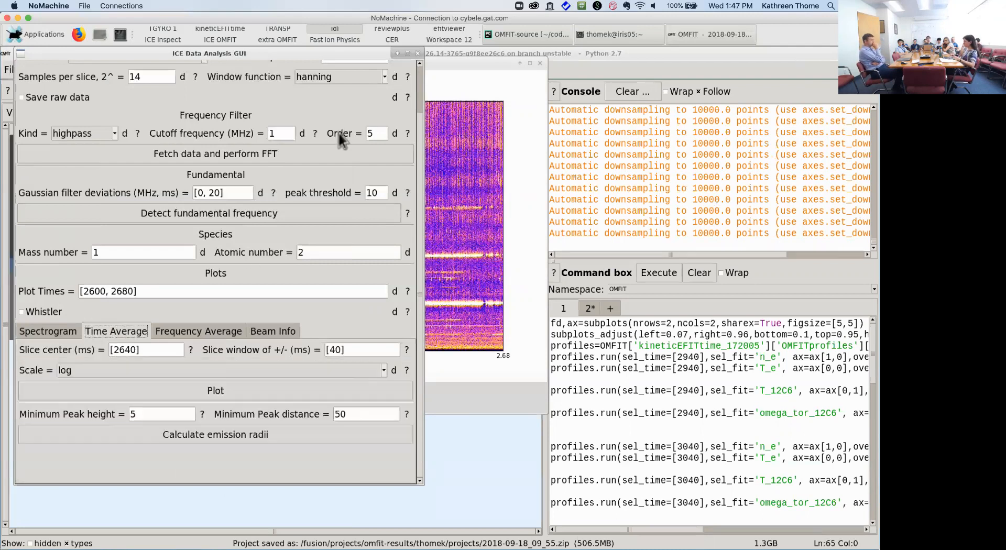
pyautogui.click(463, 121)
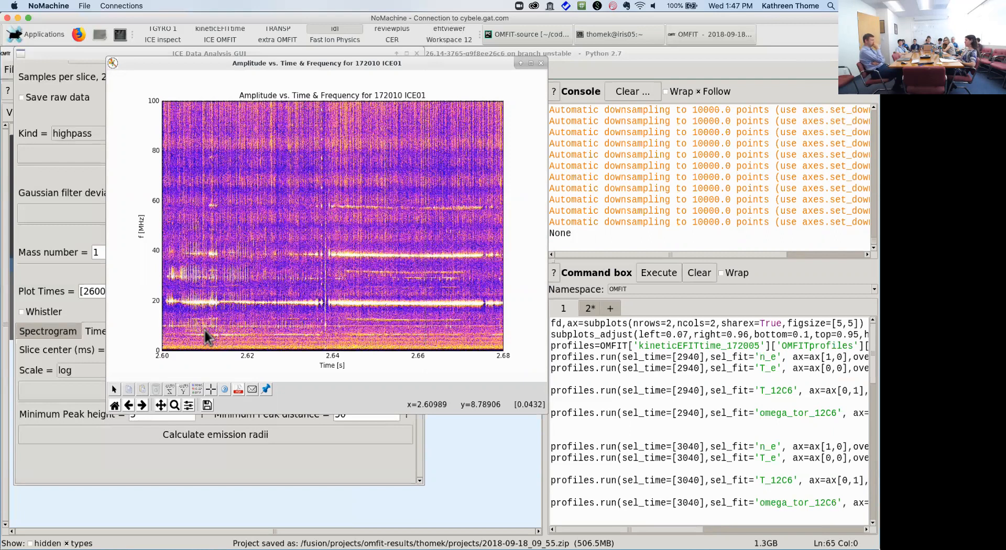
pyautogui.click(545, 63)
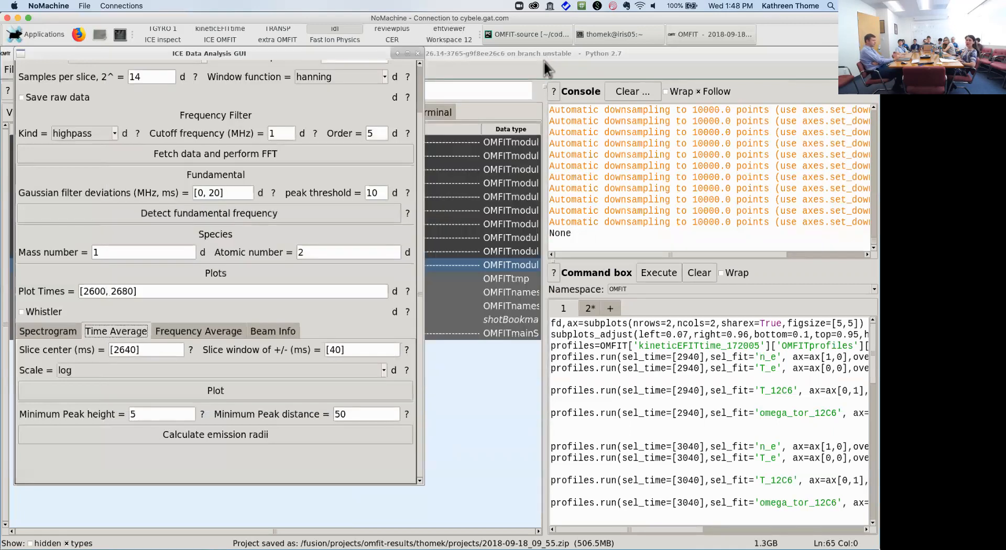